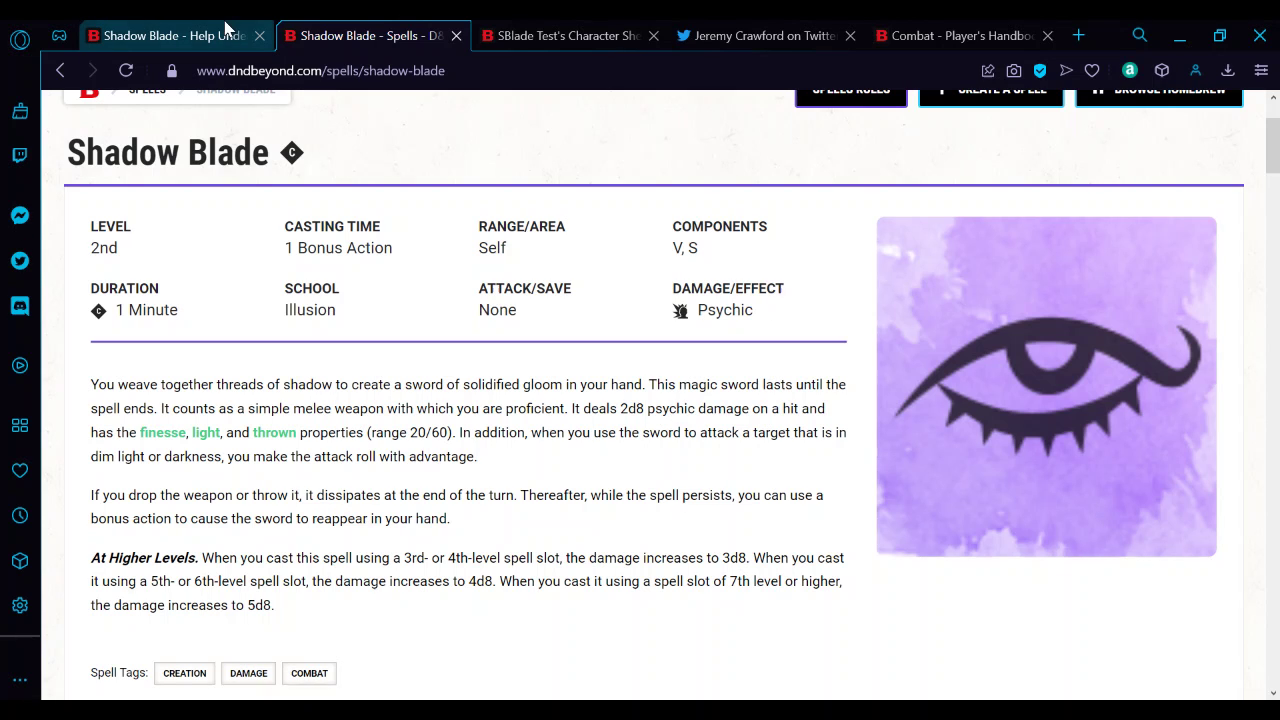
Step: Glance at the Shadow Blade forum thread, then go back to the Shadow Blade spell page
left_click(155, 30)
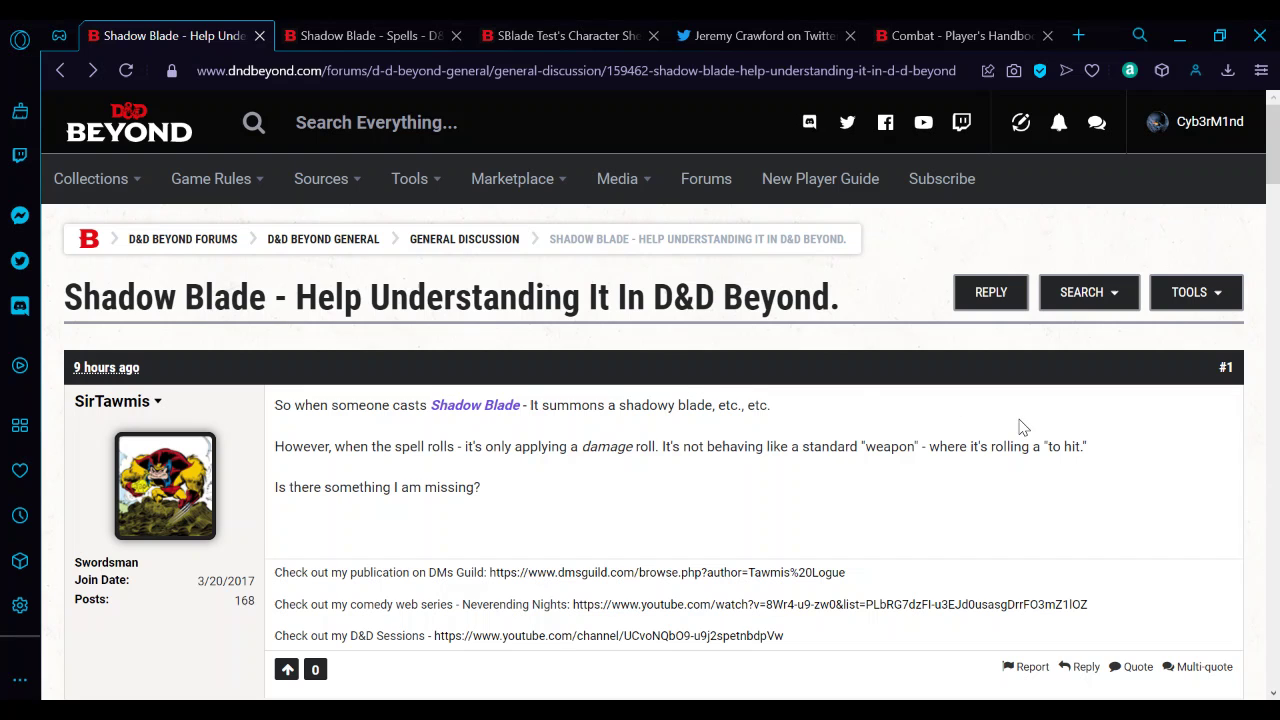
mouse_move(1275, 135)
left_mouse_down()
mouse_move(1276, 566)
mouse_move(1276, 110)
left_mouse_up()
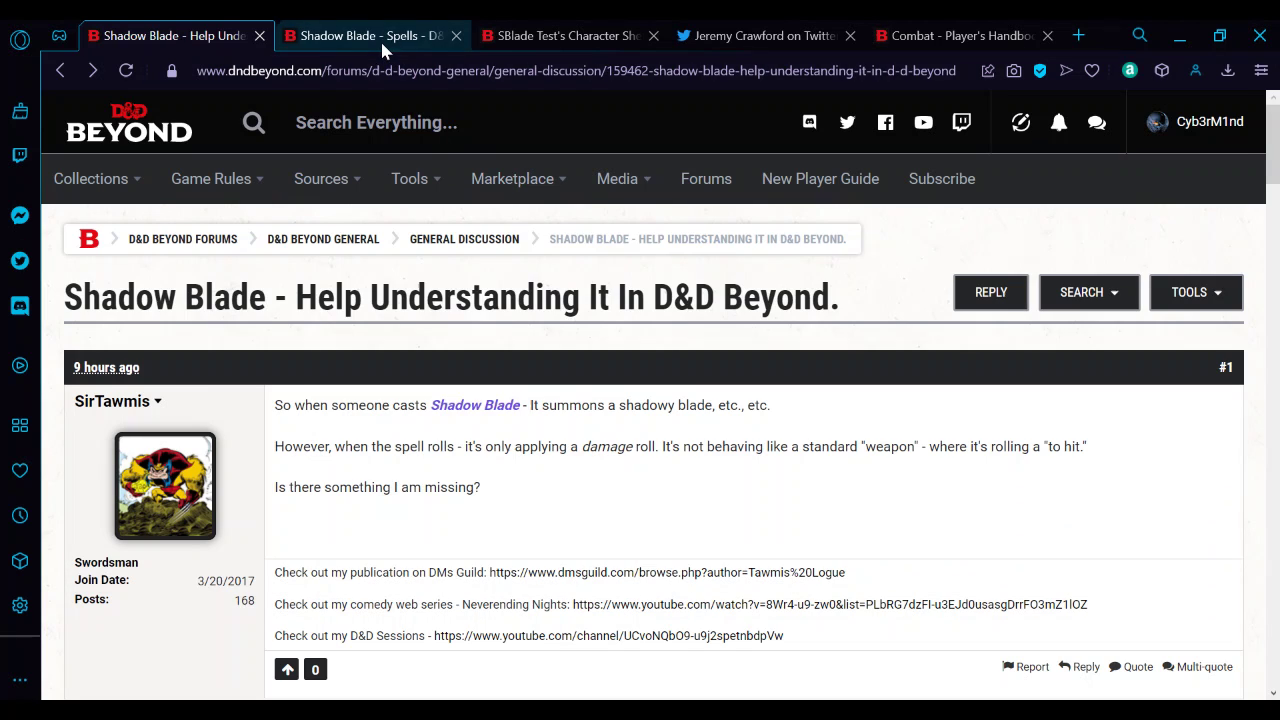
left_click(380, 39)
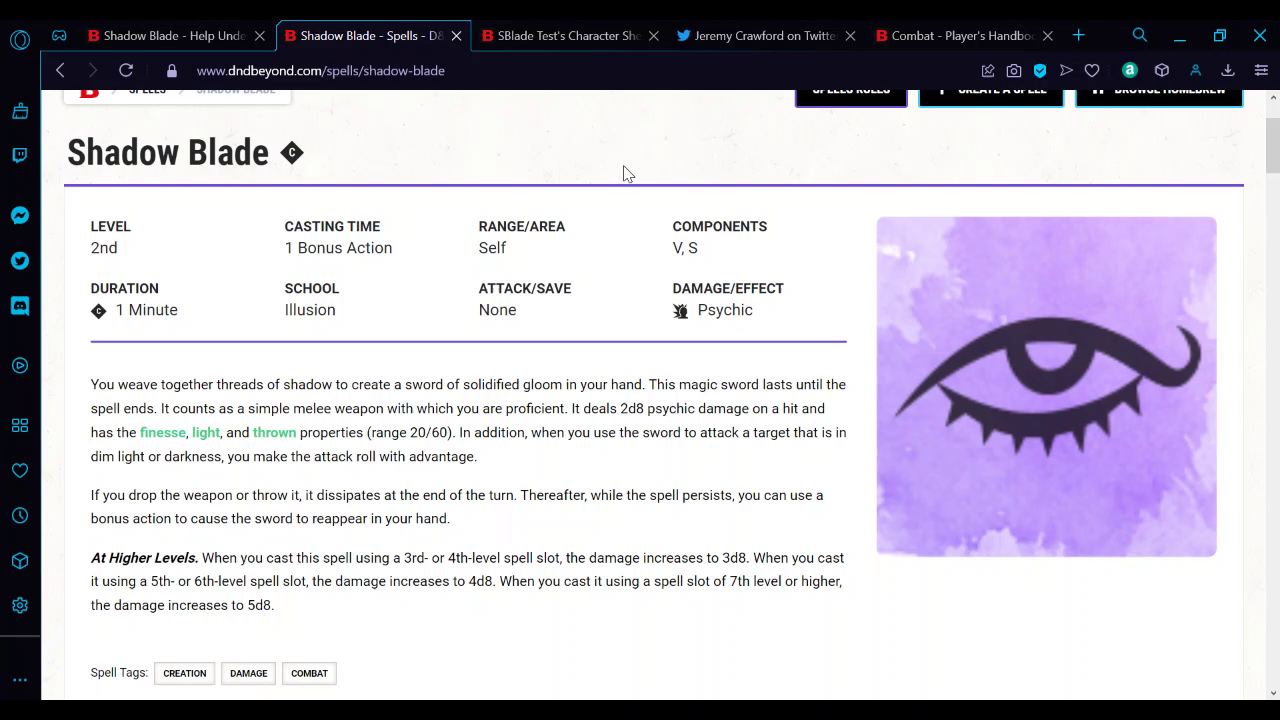
Step: Open the SBlade Test character sheet and scroll through its stats and actions
left_click(560, 40)
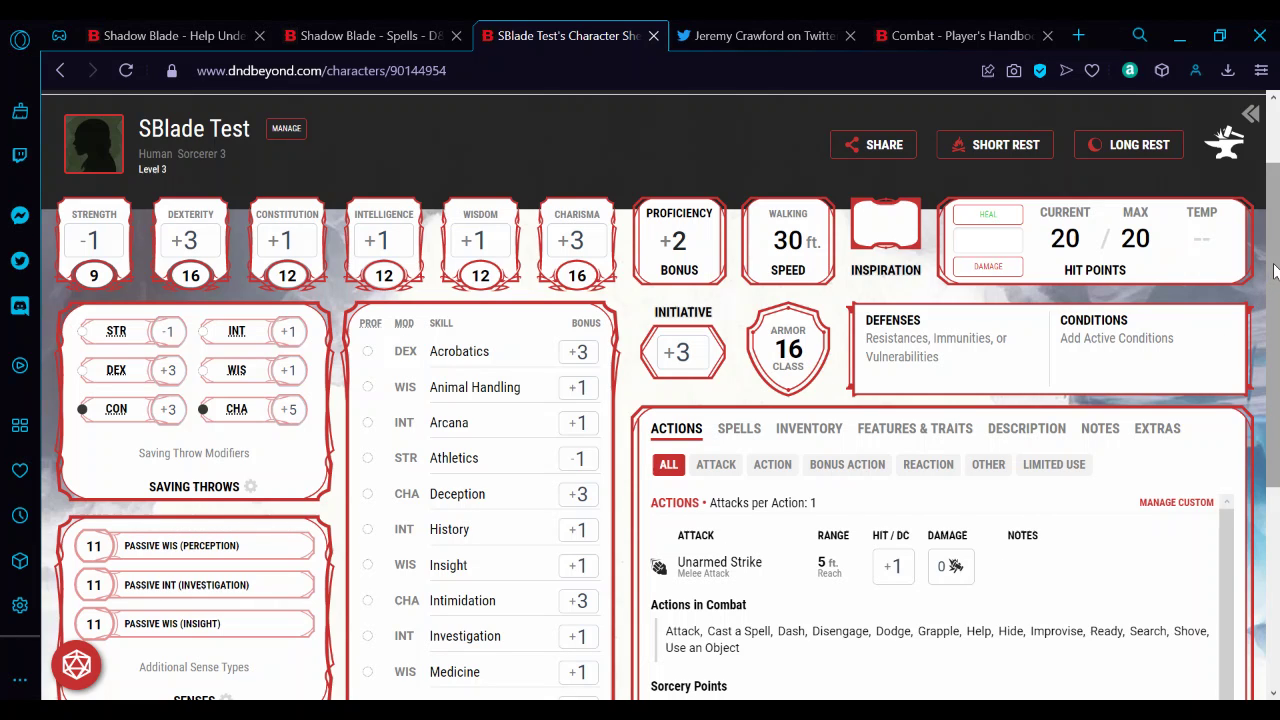
scroll(1275, 360, "down", 2)
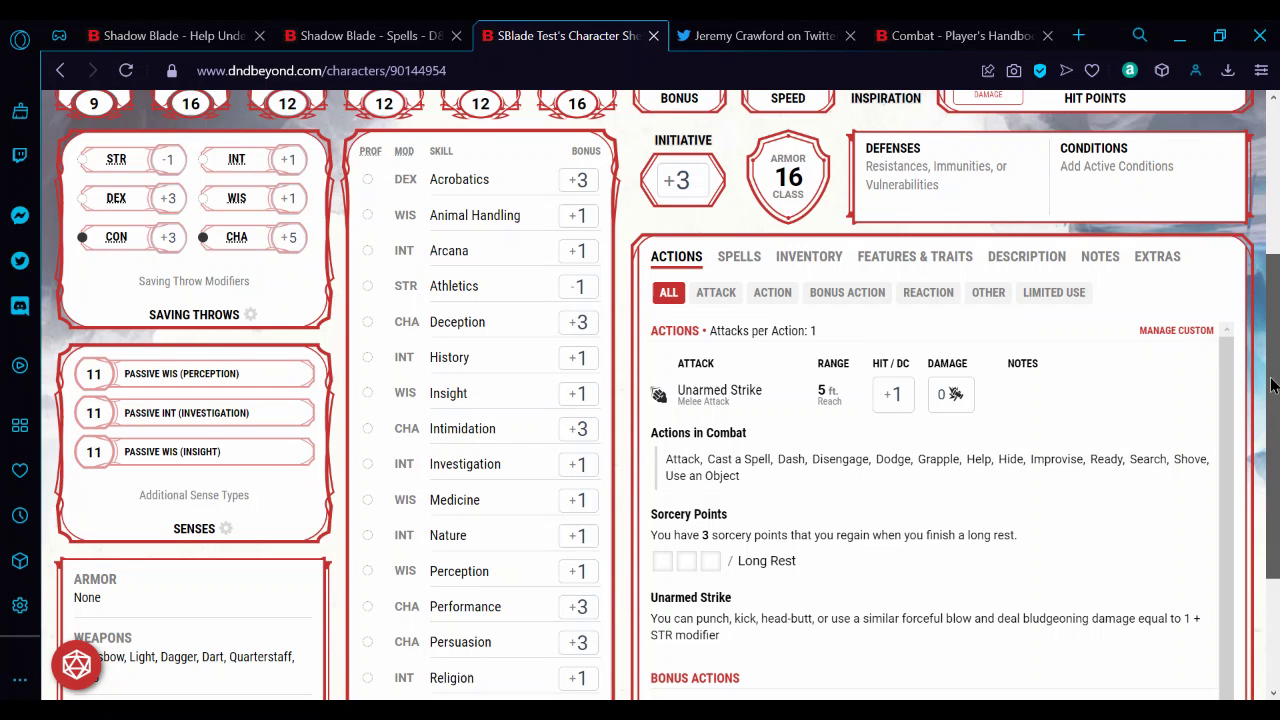
left_click_drag(1272, 385, 1276, 240)
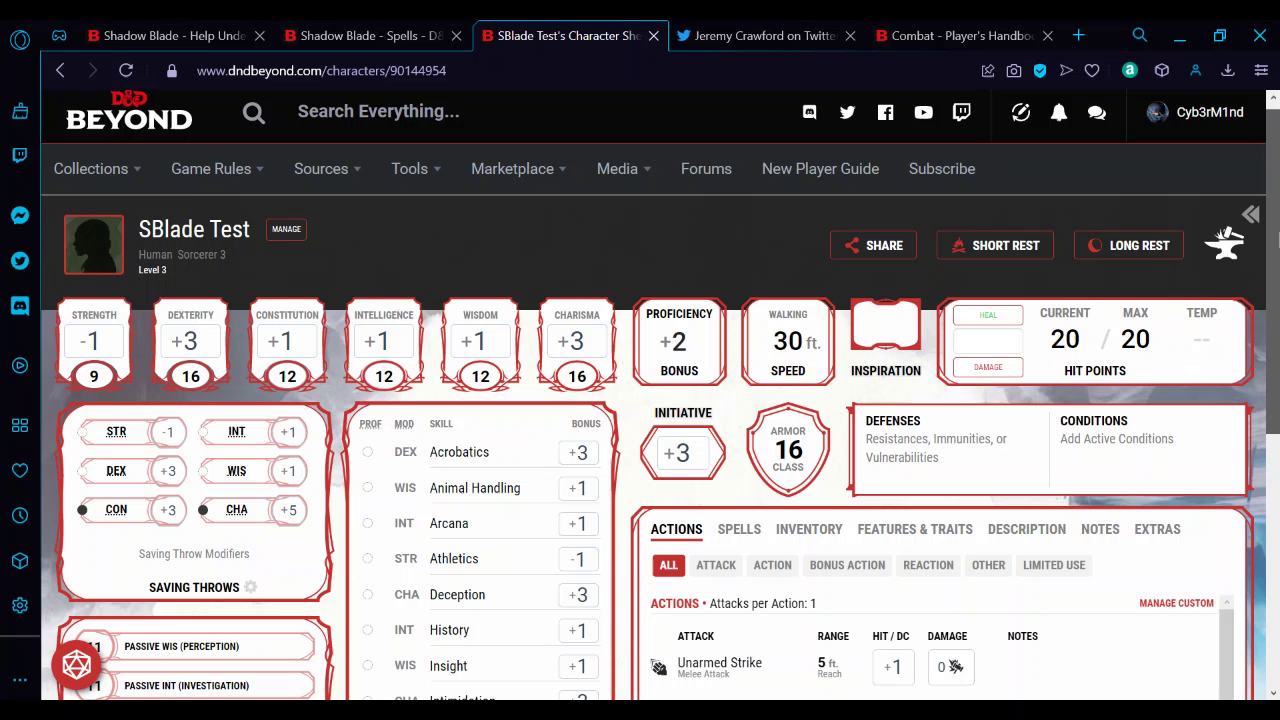
left_click_drag(1277, 240, 1276, 283)
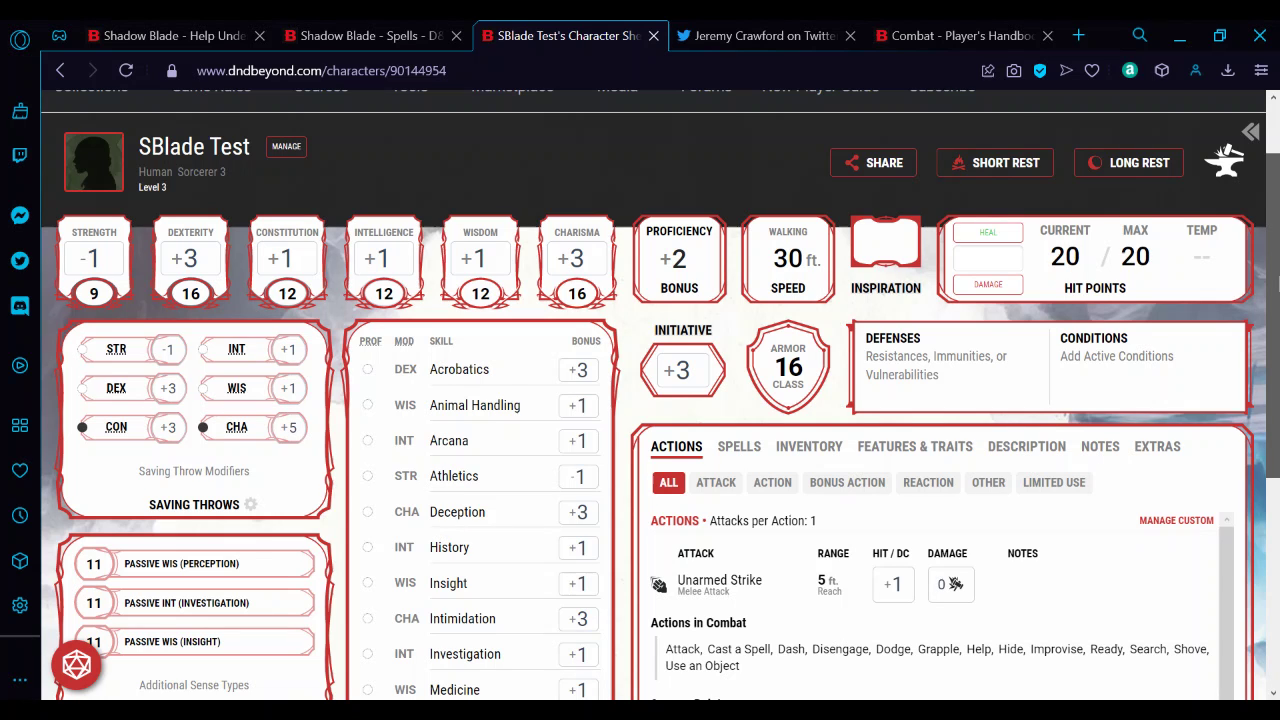
left_click_drag(1277, 284, 1277, 343)
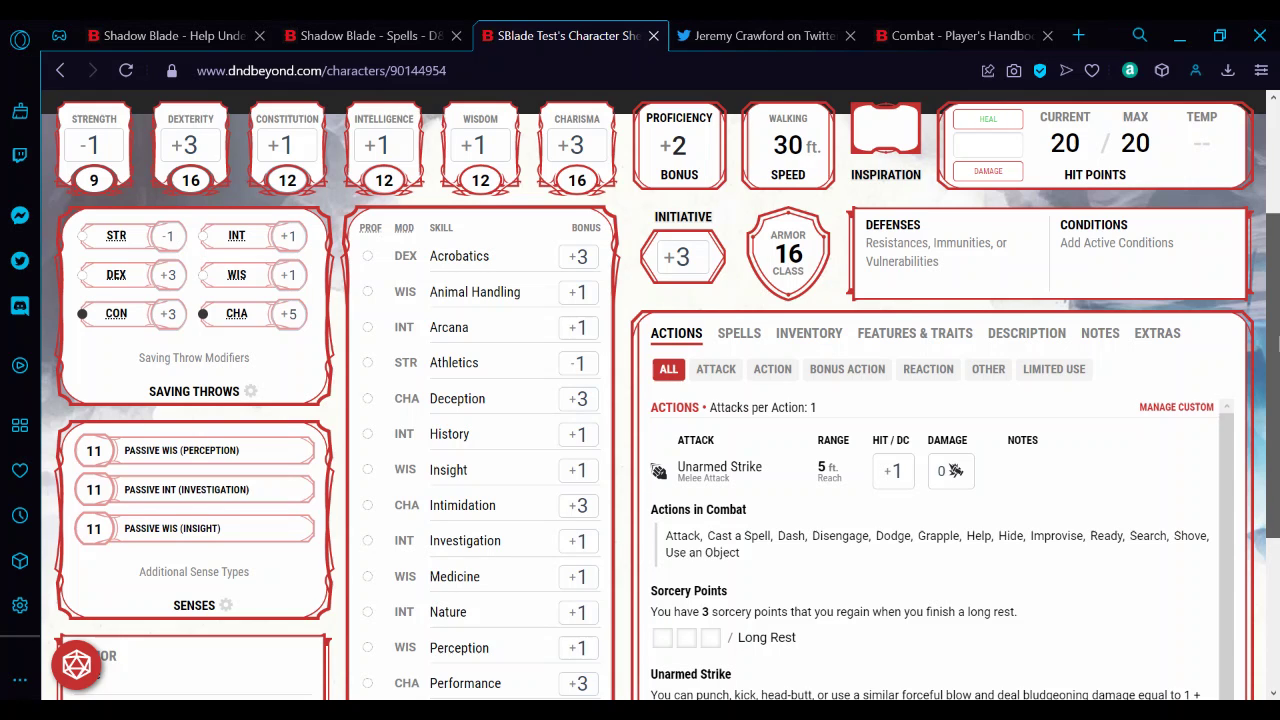
left_click_drag(1277, 343, 1277, 375)
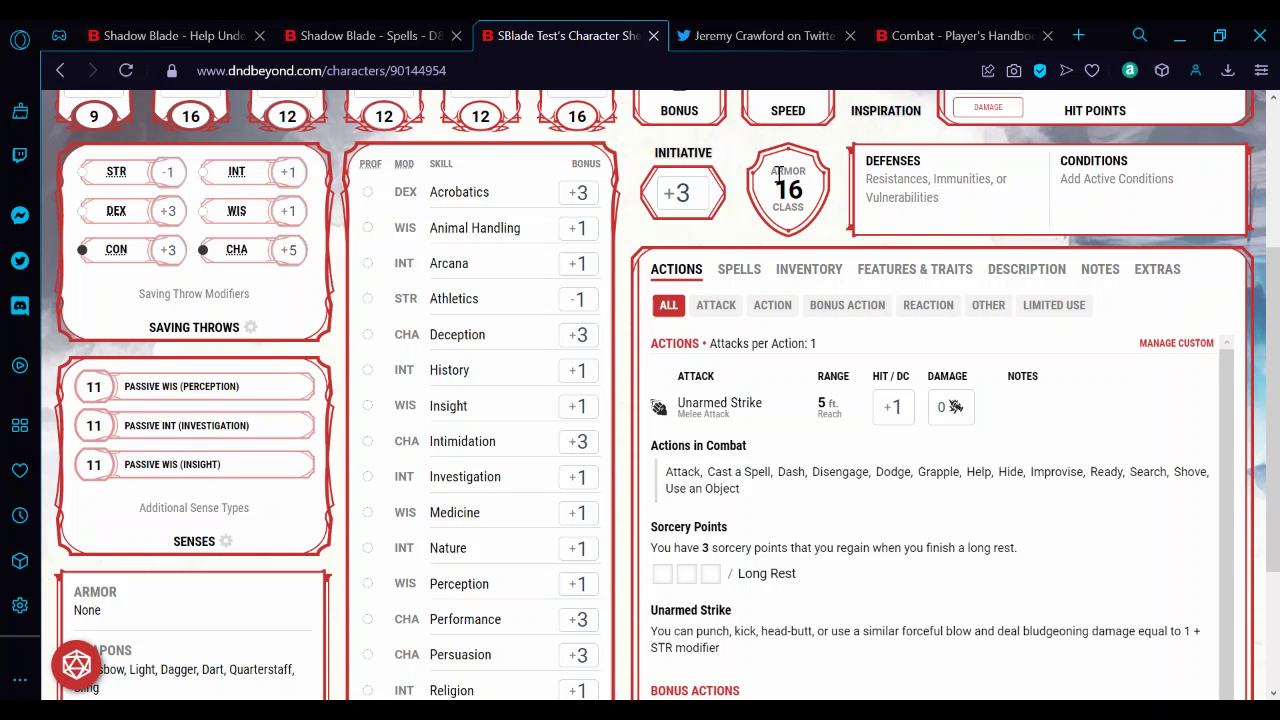
Step: Show the SBlade Test spells list down to Shadow Blade at 2nd level with 2d8
left_click(372, 37)
left_click(537, 38)
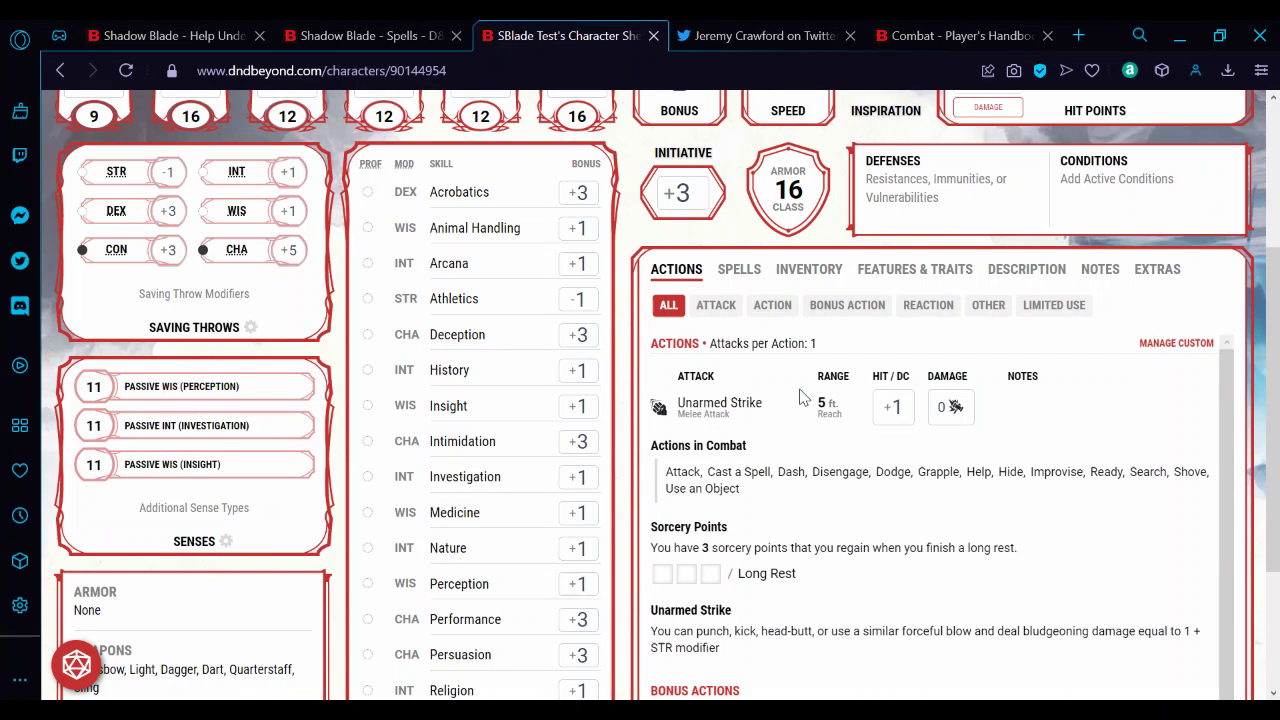
left_click(739, 270)
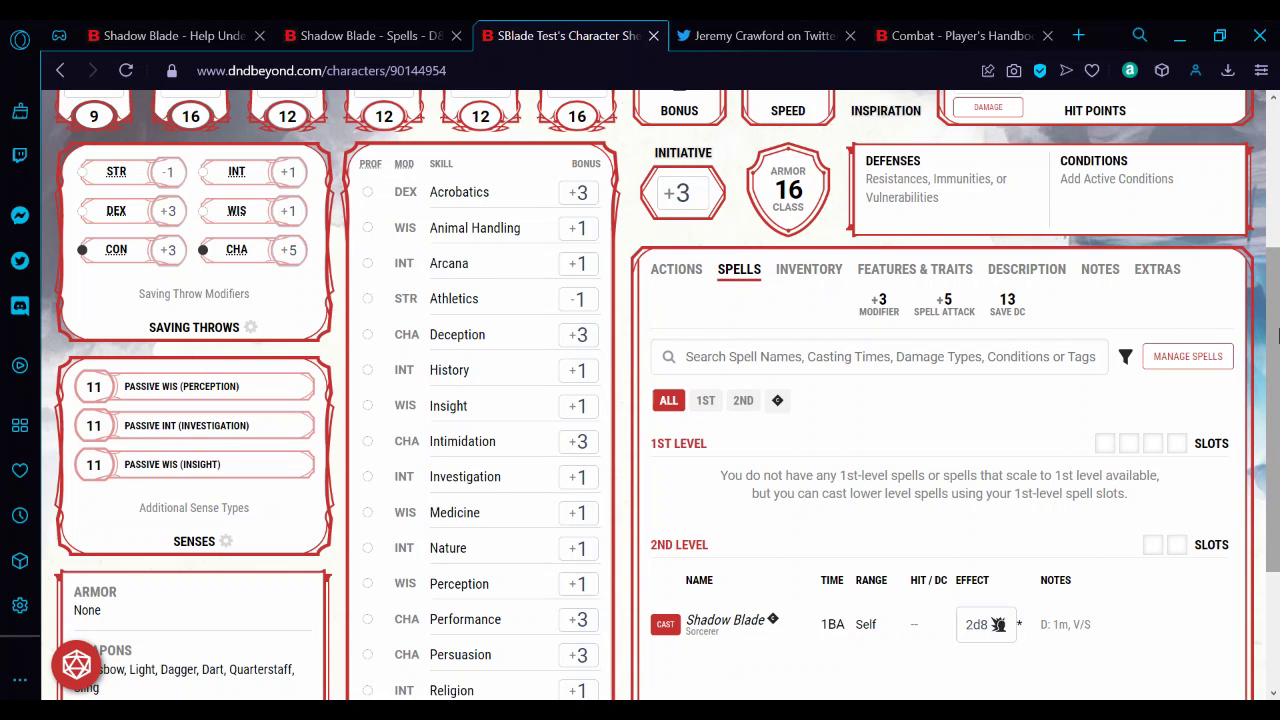
scroll(1277, 457, "down", 2)
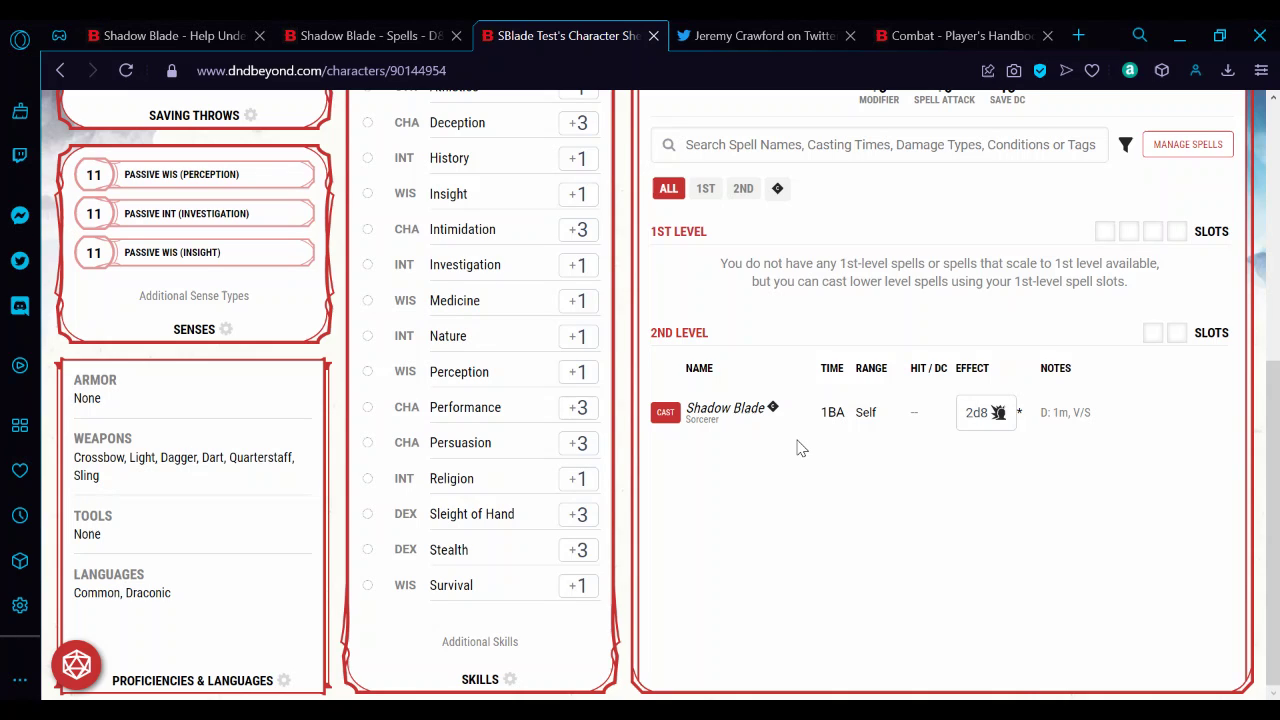
Step: Reread the Shadow Blade description, highlighting the sentence about its 2d8 psychic damage
left_click(360, 44)
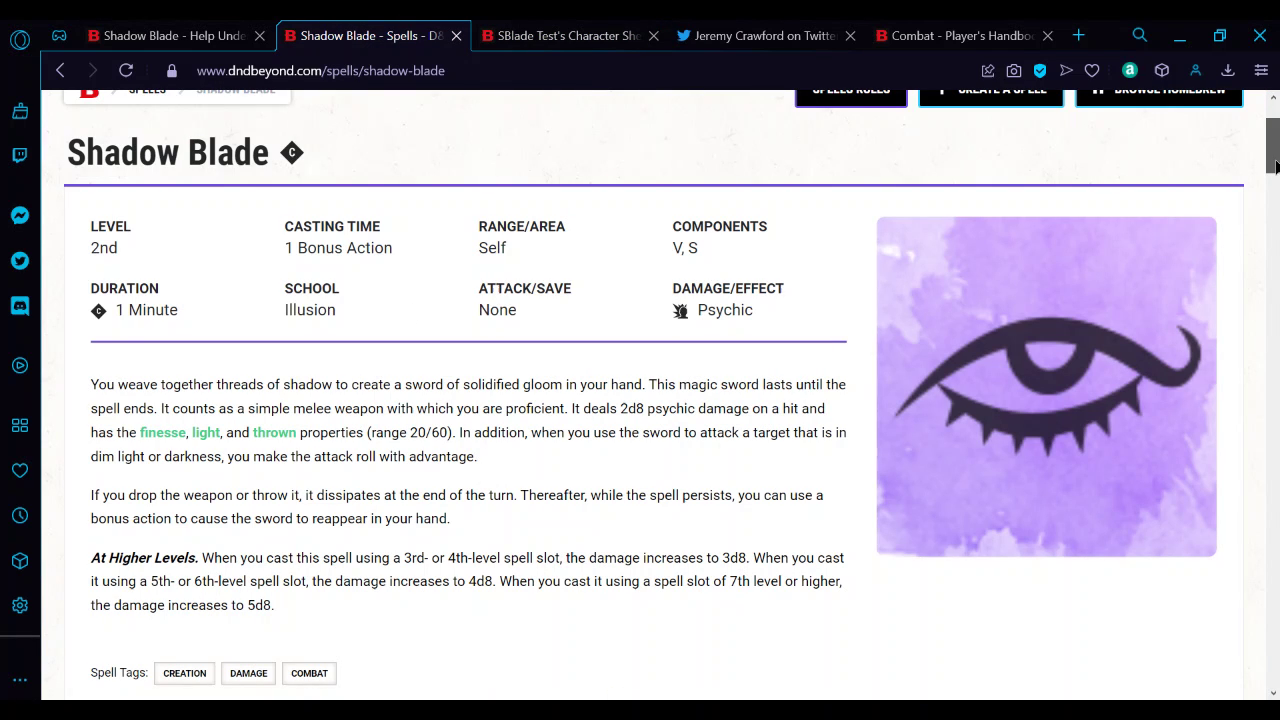
scroll(1276, 165, "down", 2)
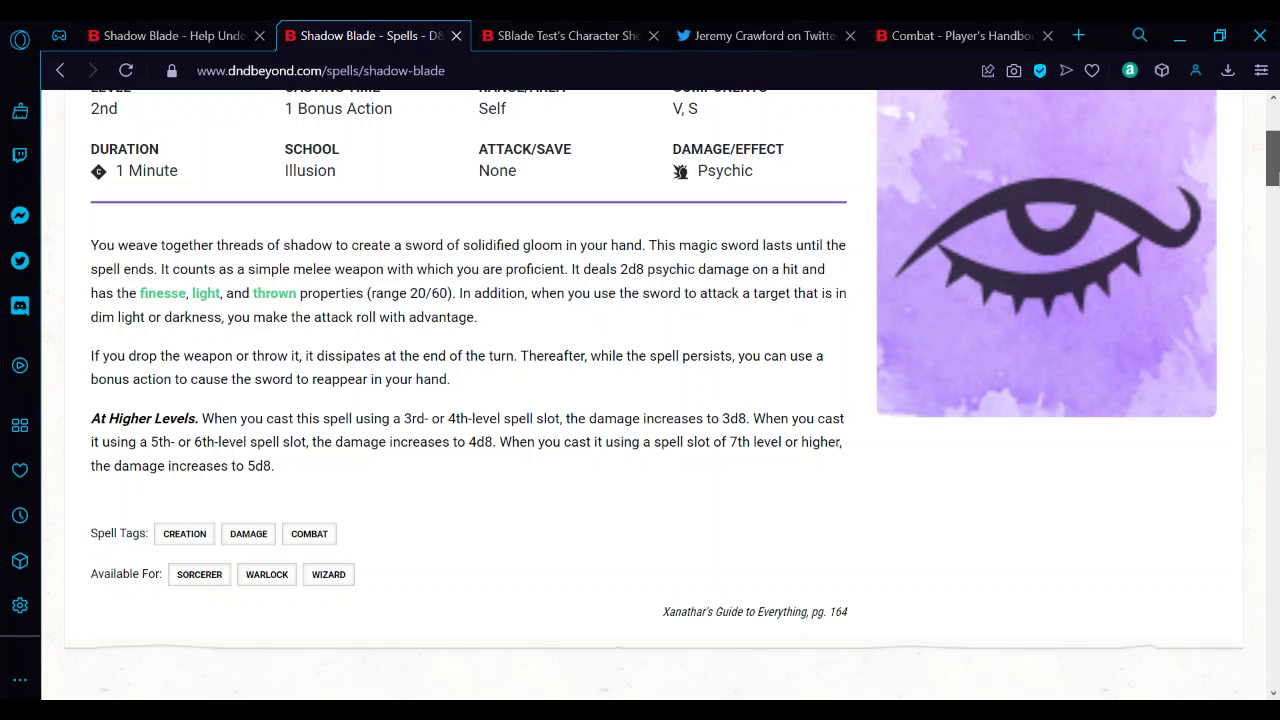
scroll(1274, 160, "up", 1)
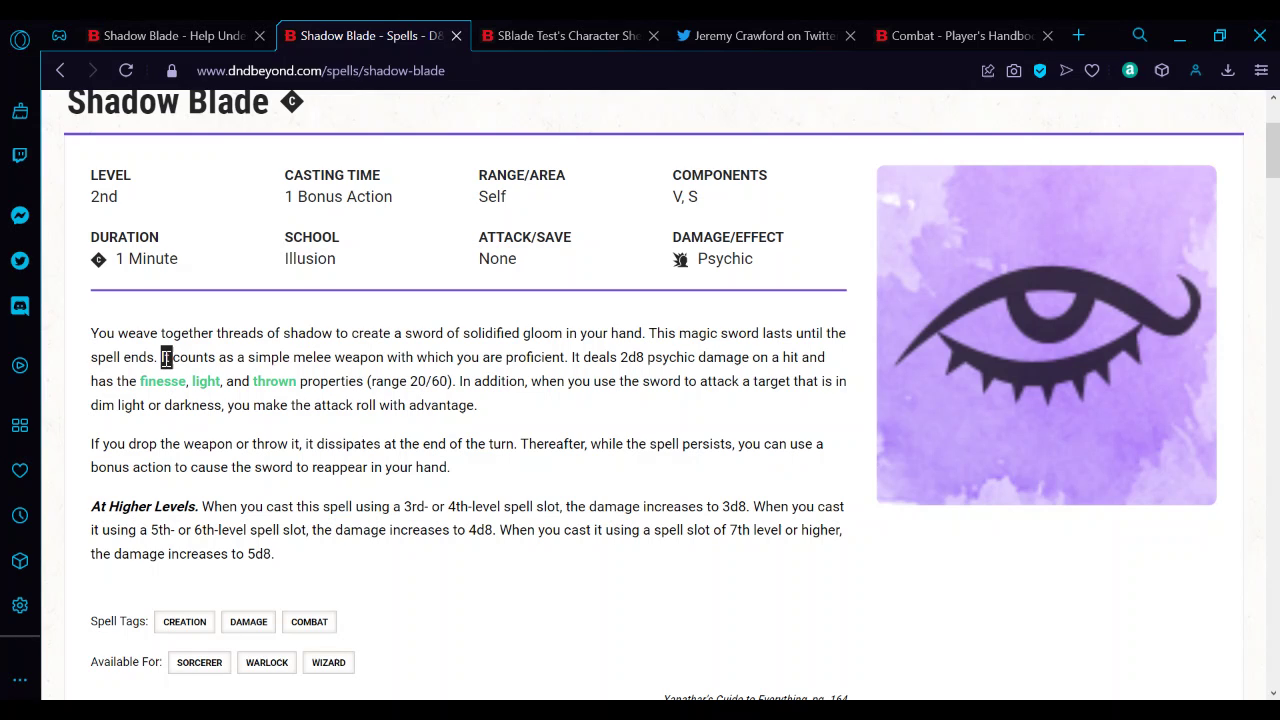
left_click_drag(162, 358, 797, 357)
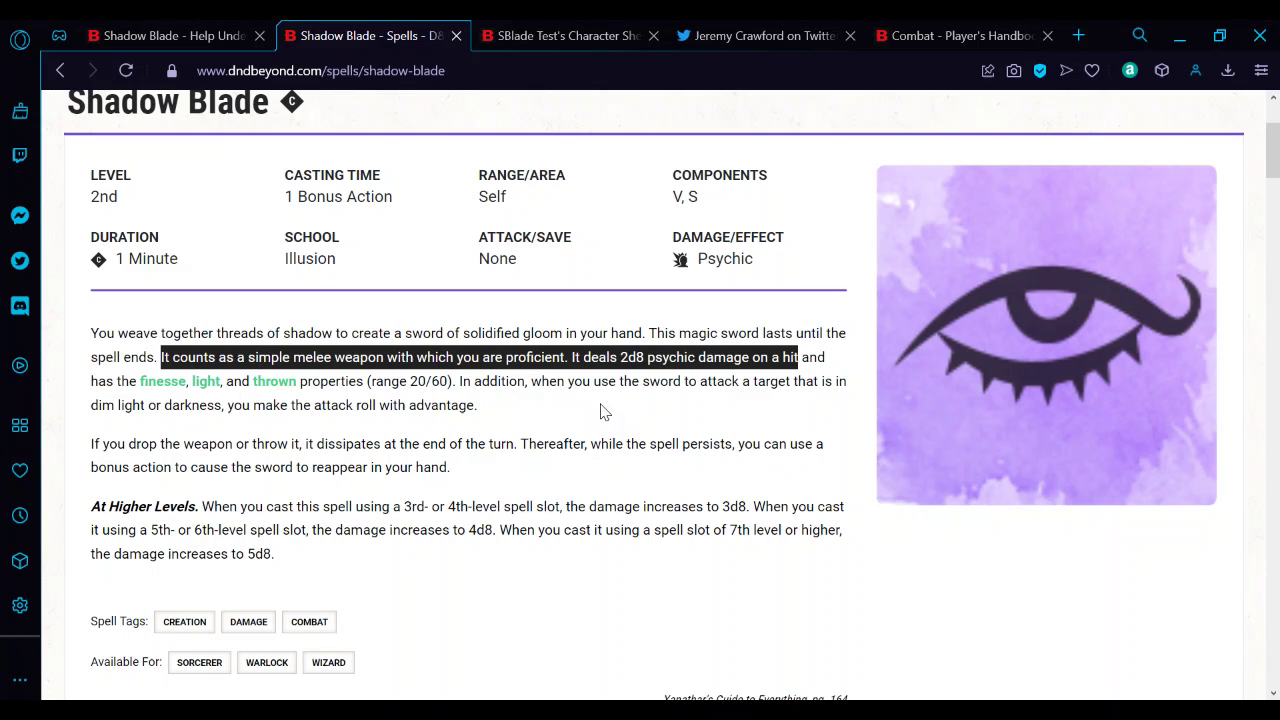
left_click(606, 372)
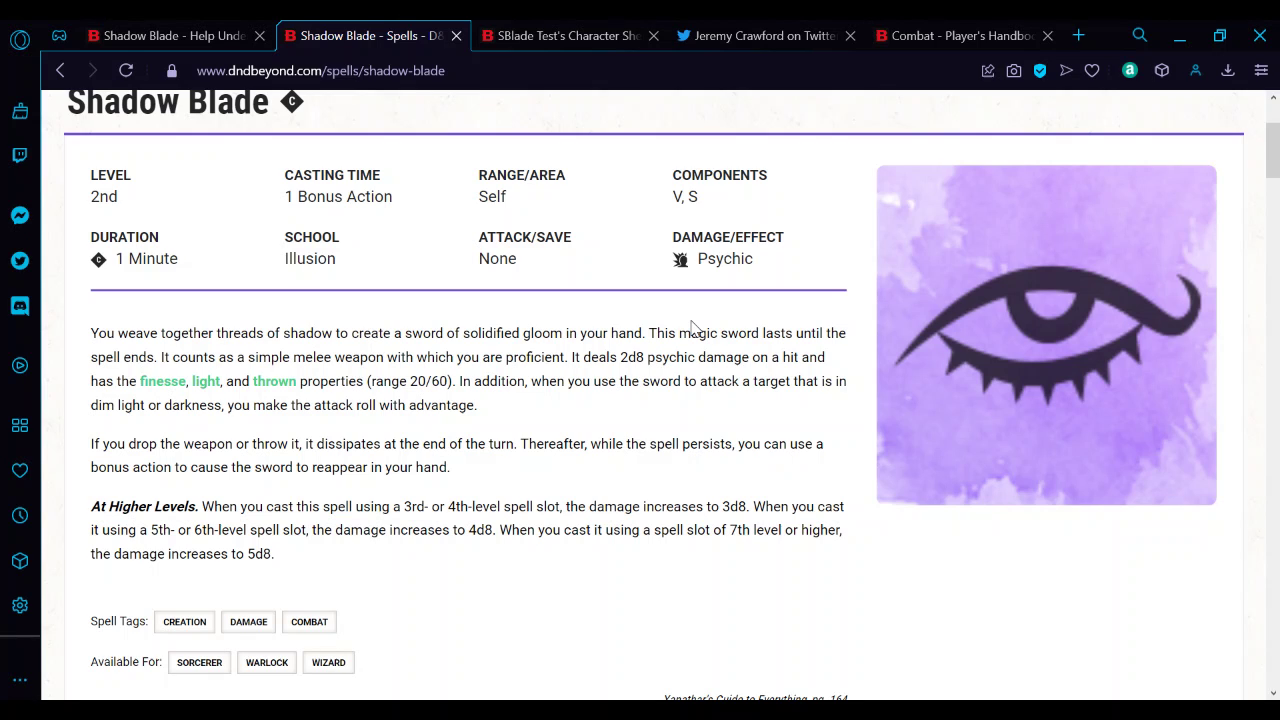
Step: Read the tweet ruling that Shadow Blade adds the ability modifier, then open the Combat chapter
left_click(774, 43)
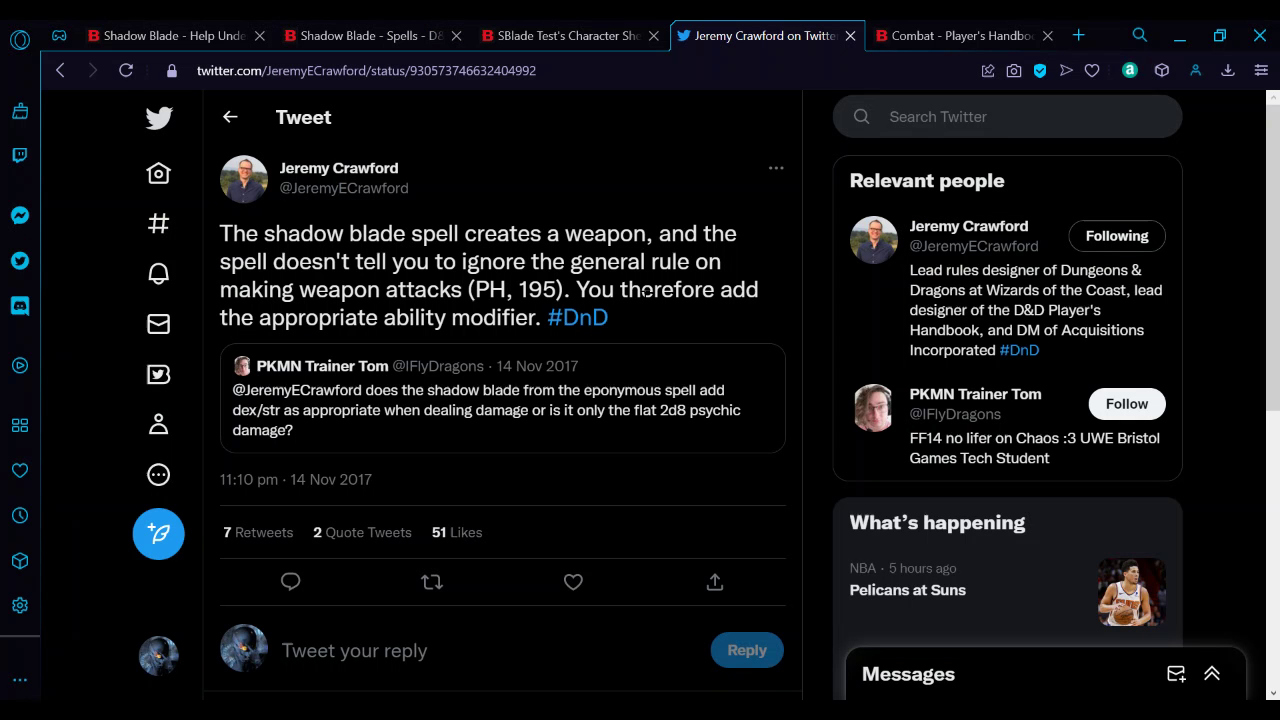
mouse_move(340, 203)
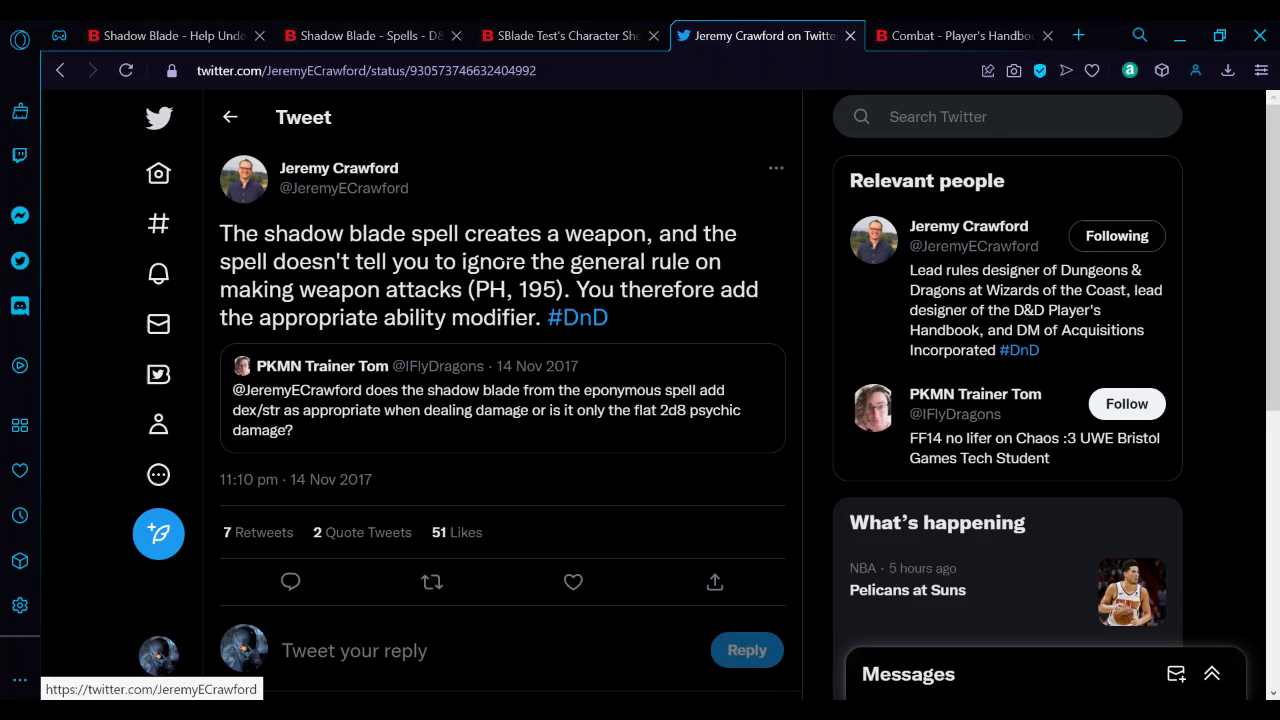
left_click(940, 40)
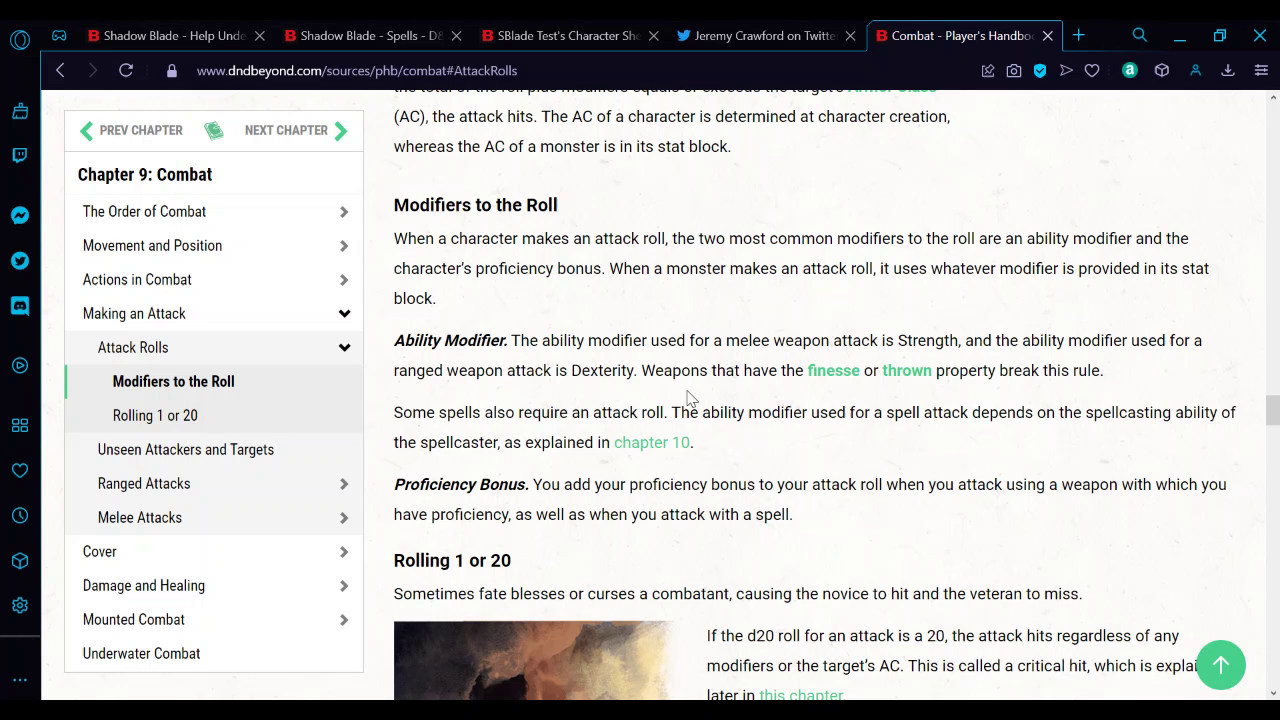
Step: Jump through Damage and Healing to the Combat chapter's Damage Rolls section
mouse_move(843, 376)
left_click_drag(1272, 424, 1275, 449)
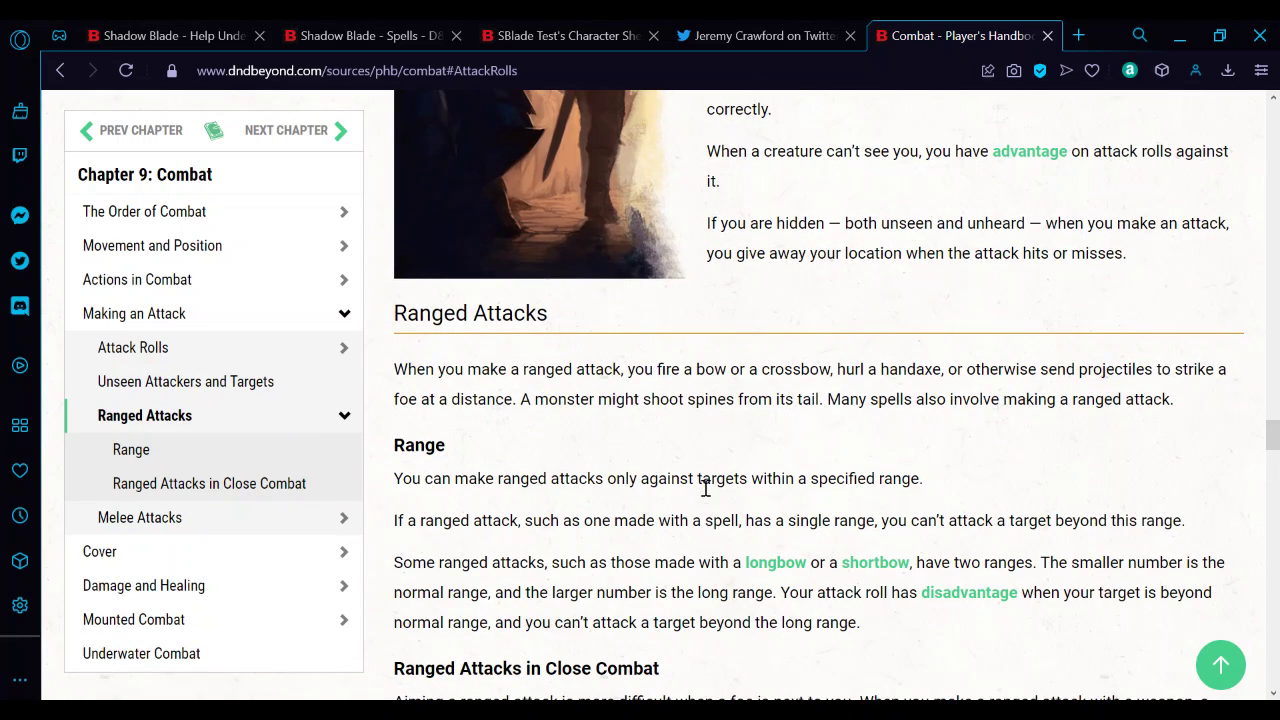
left_click(173, 588)
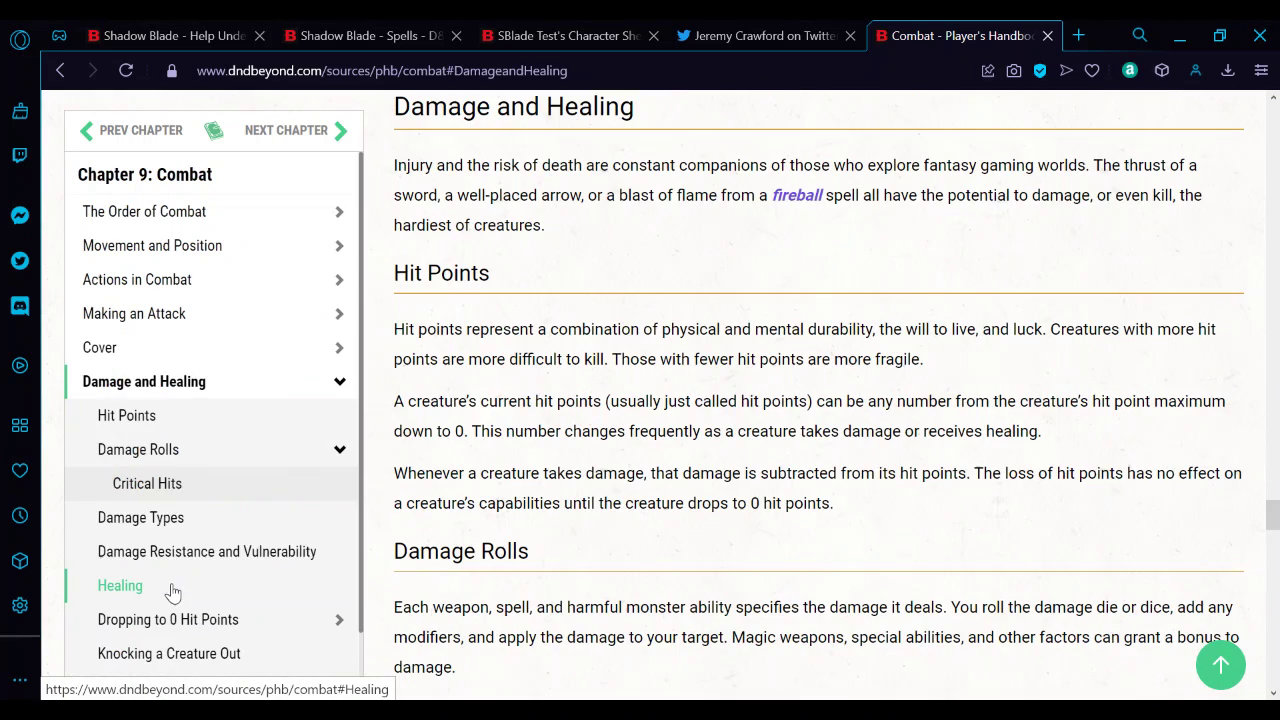
left_click(175, 447)
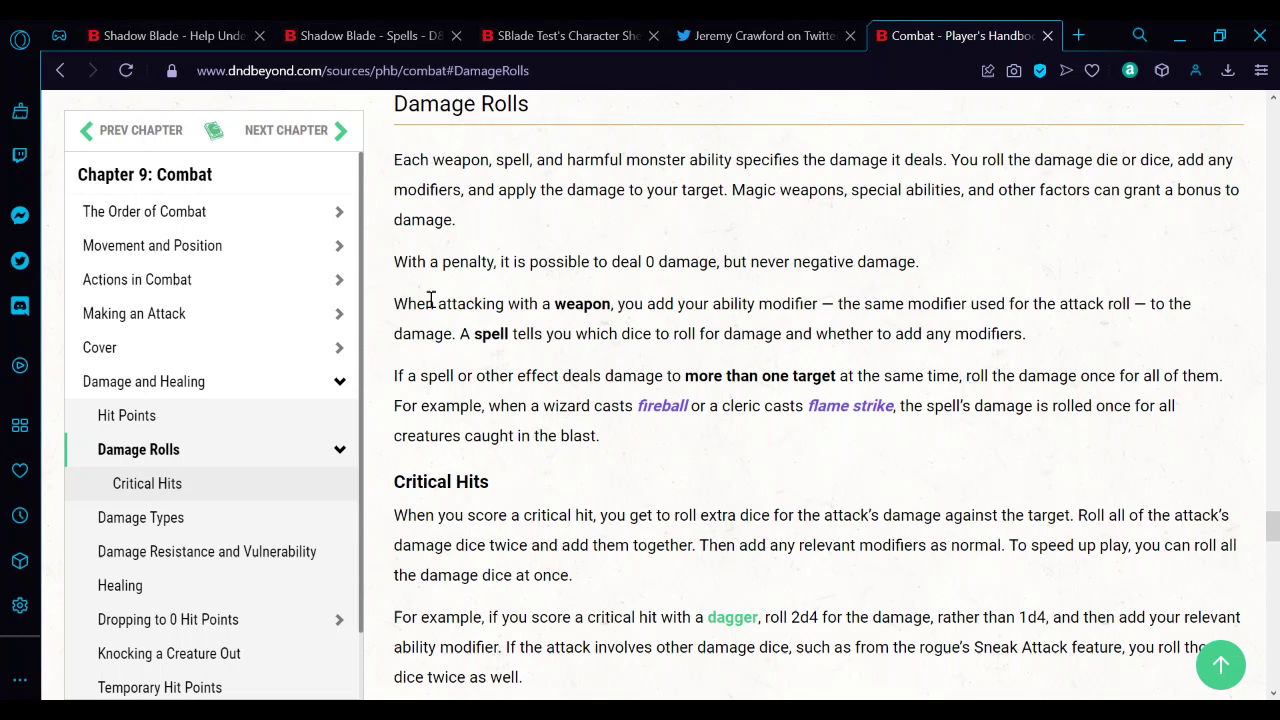
Step: Highlight the rule on adding ability modifiers to weapon damage, then return to the SBlade Test sheet
left_click_drag(397, 303, 768, 287)
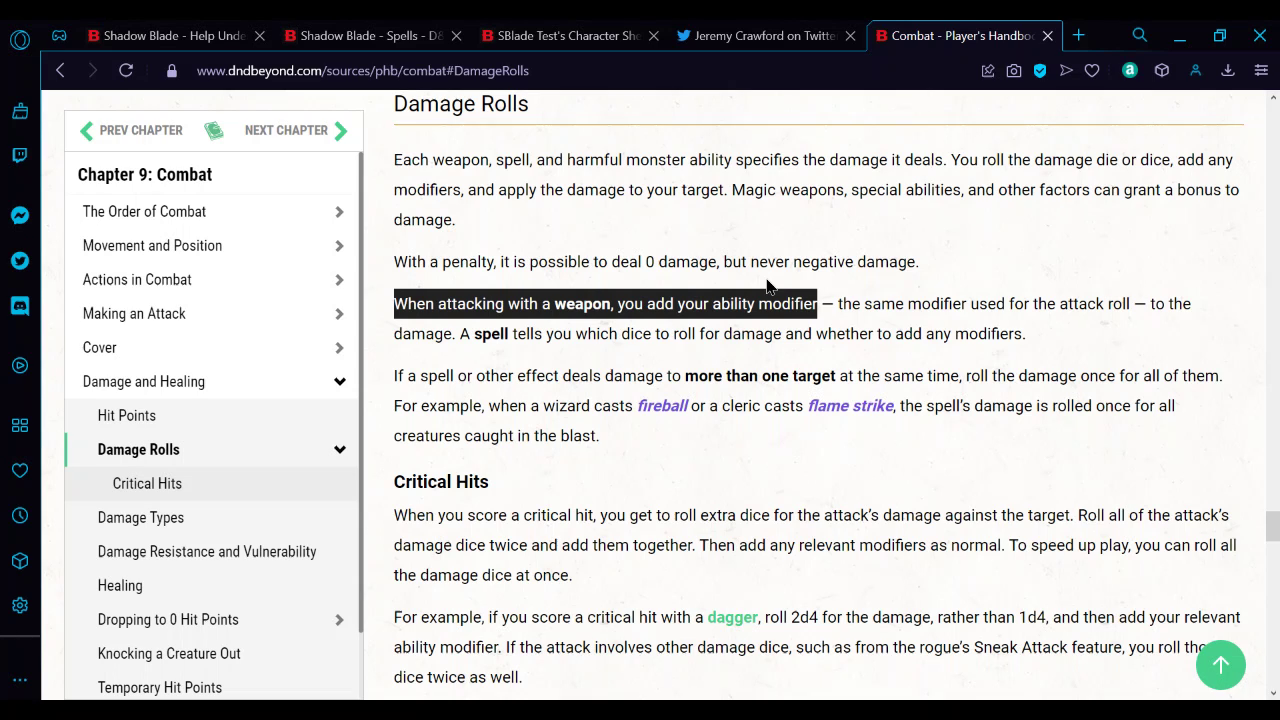
left_click_drag(768, 287, 824, 300)
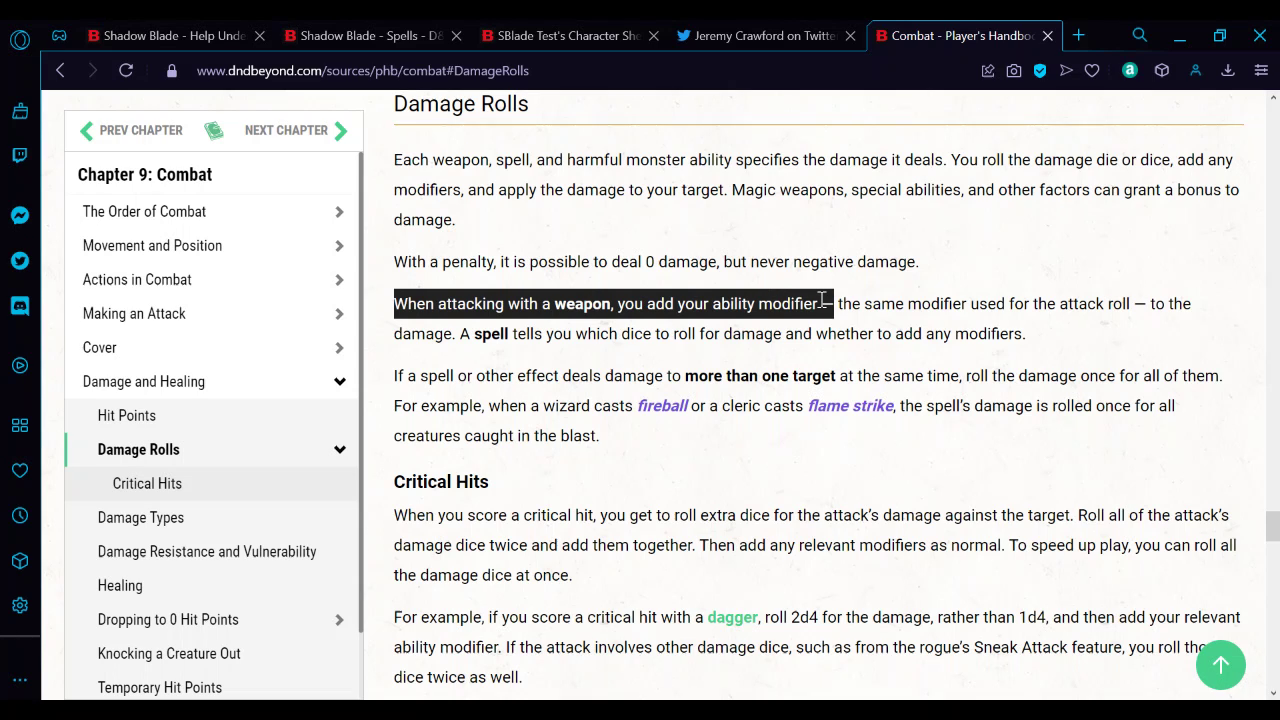
left_click(912, 327)
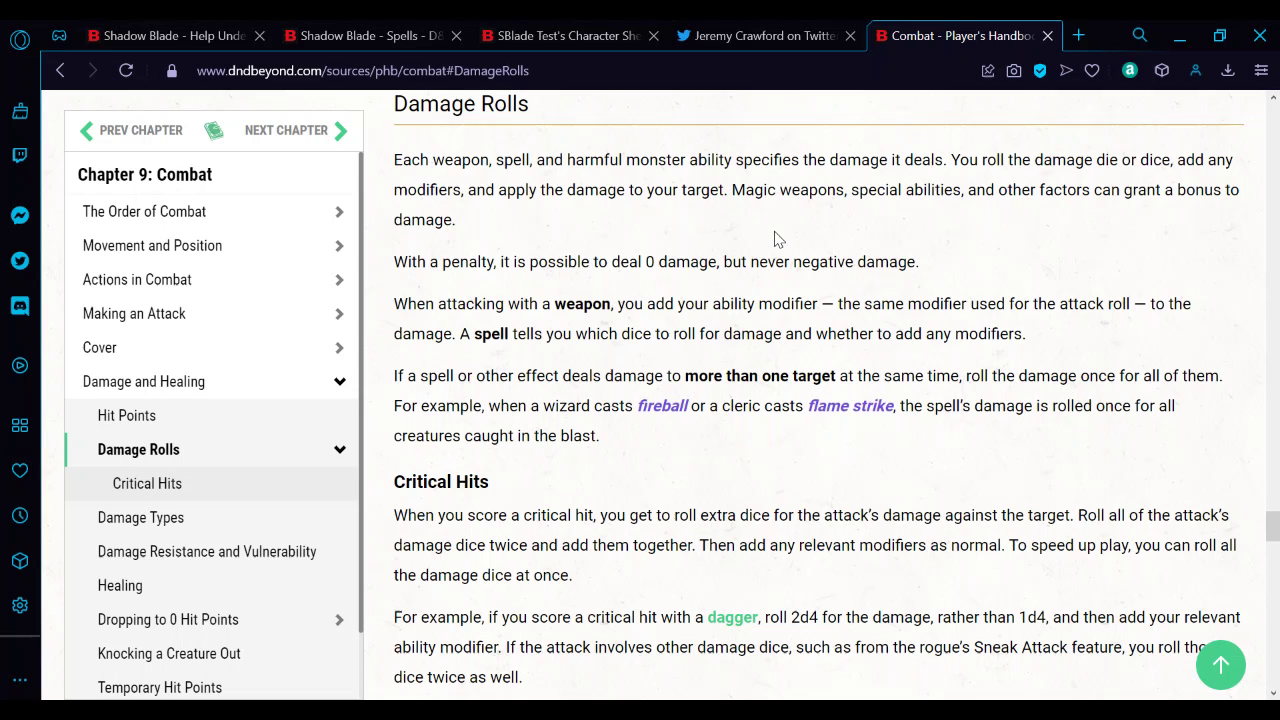
left_click(575, 38)
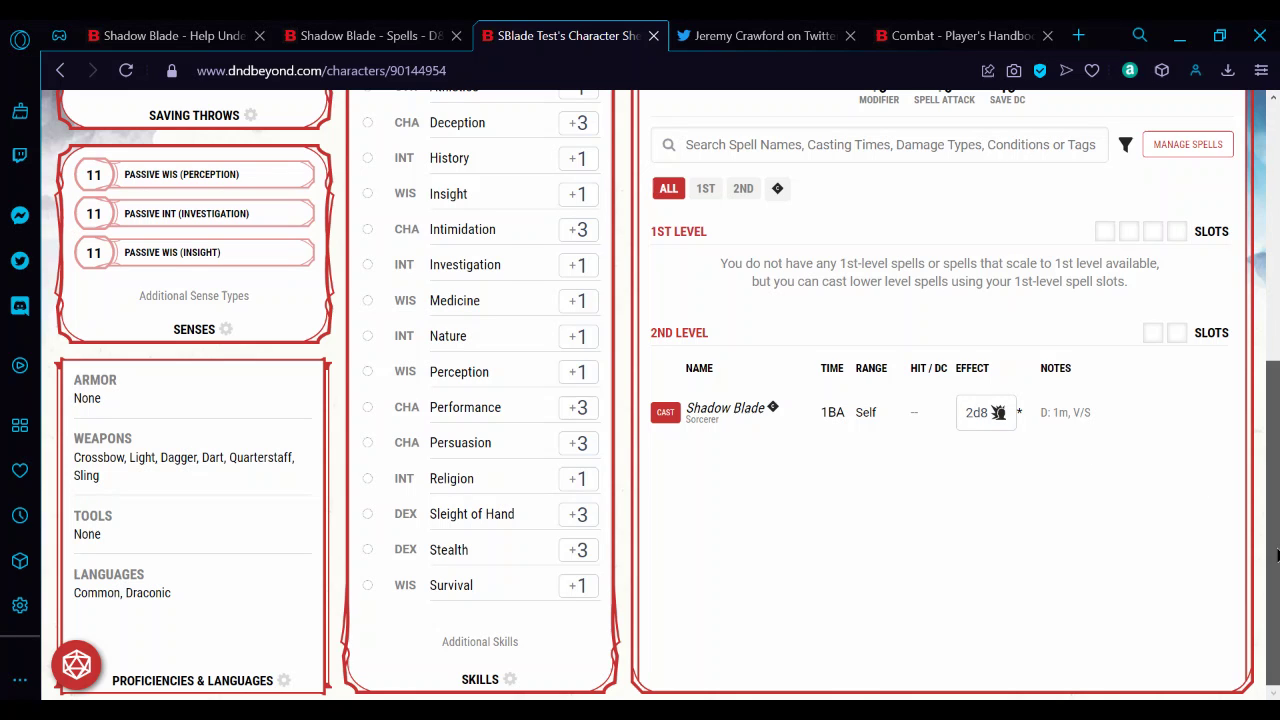
Step: Switch the SBlade Test Actions filter from bonus actions to ALL
scroll(1272, 500, "up", 2)
scroll(829, 620, "up", 1)
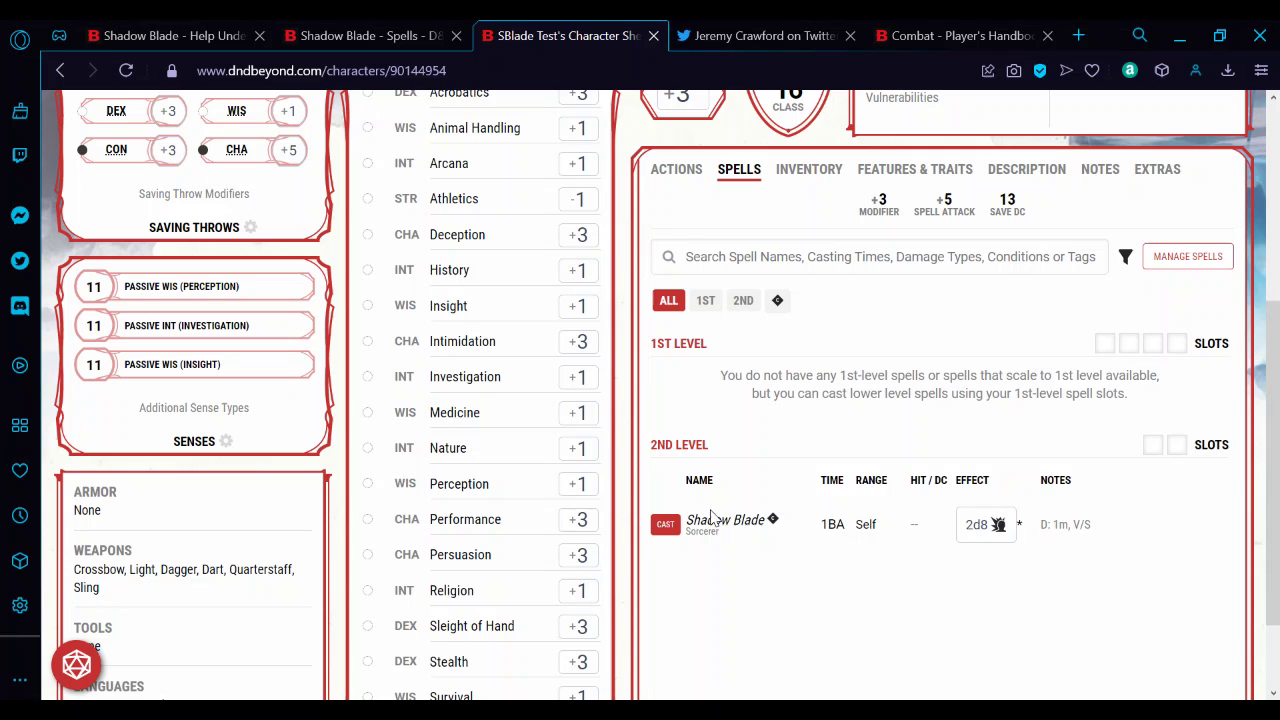
left_click(676, 176)
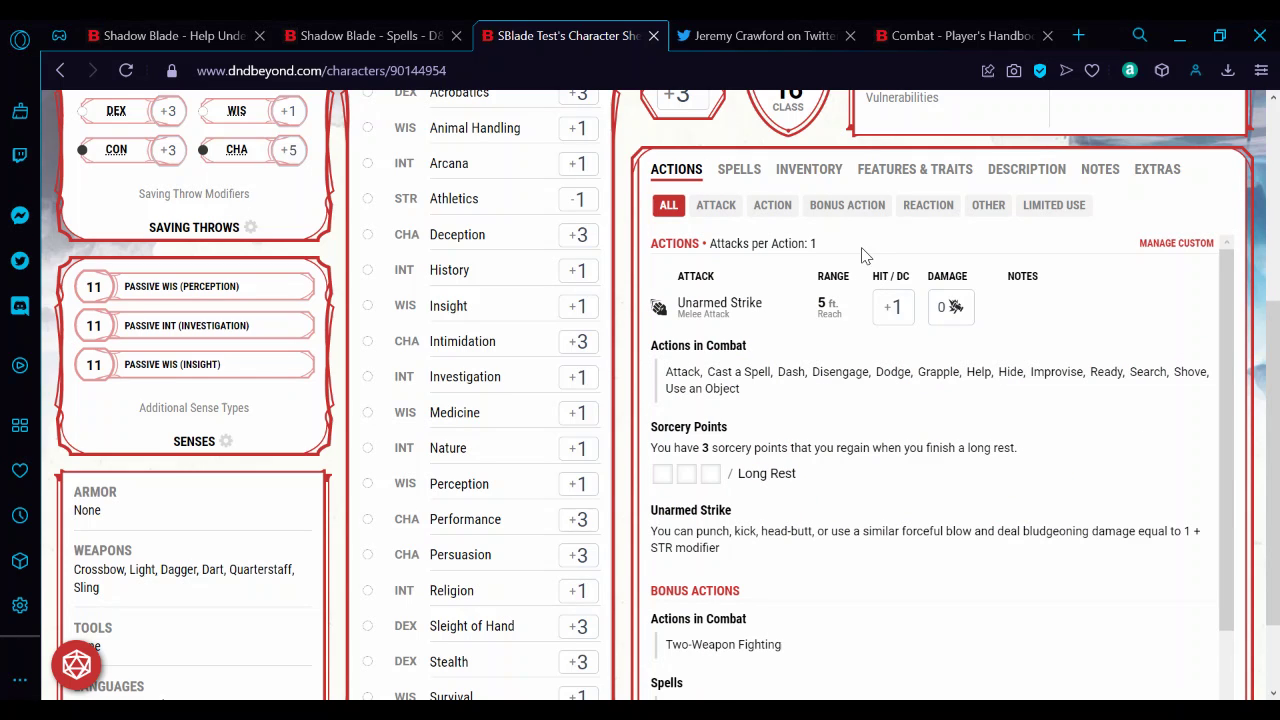
left_click(847, 205)
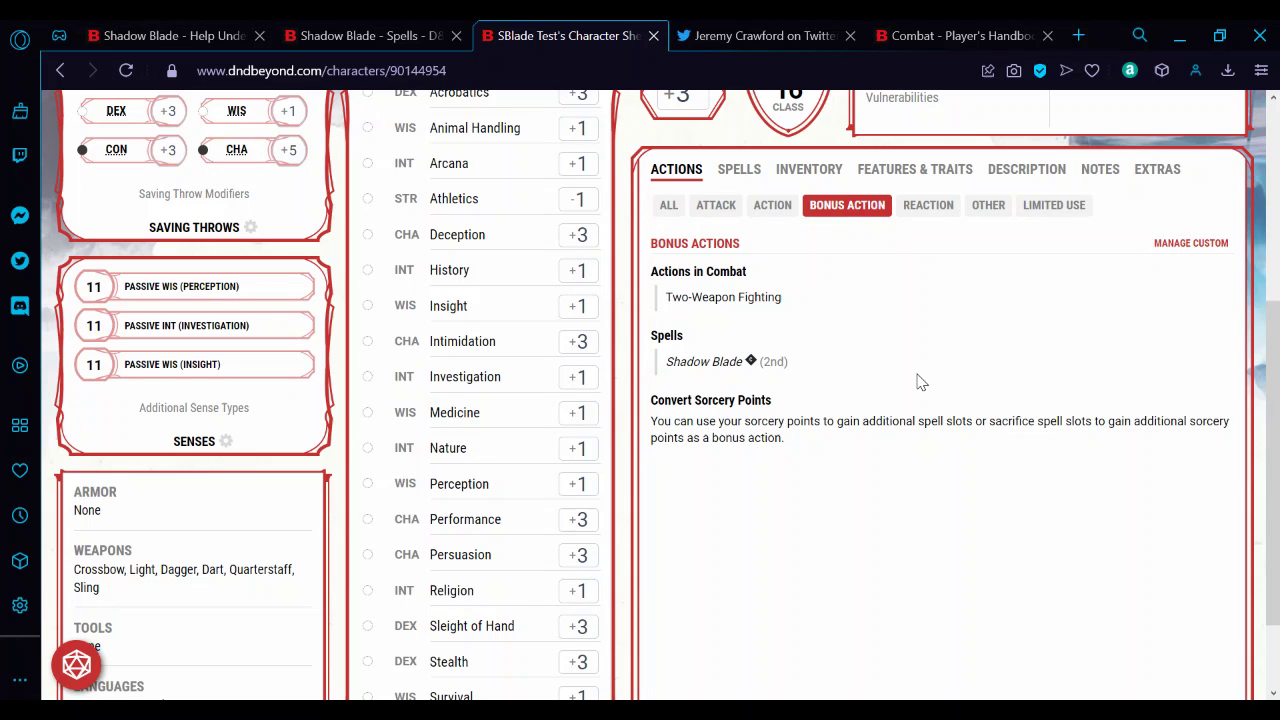
left_click(668, 206)
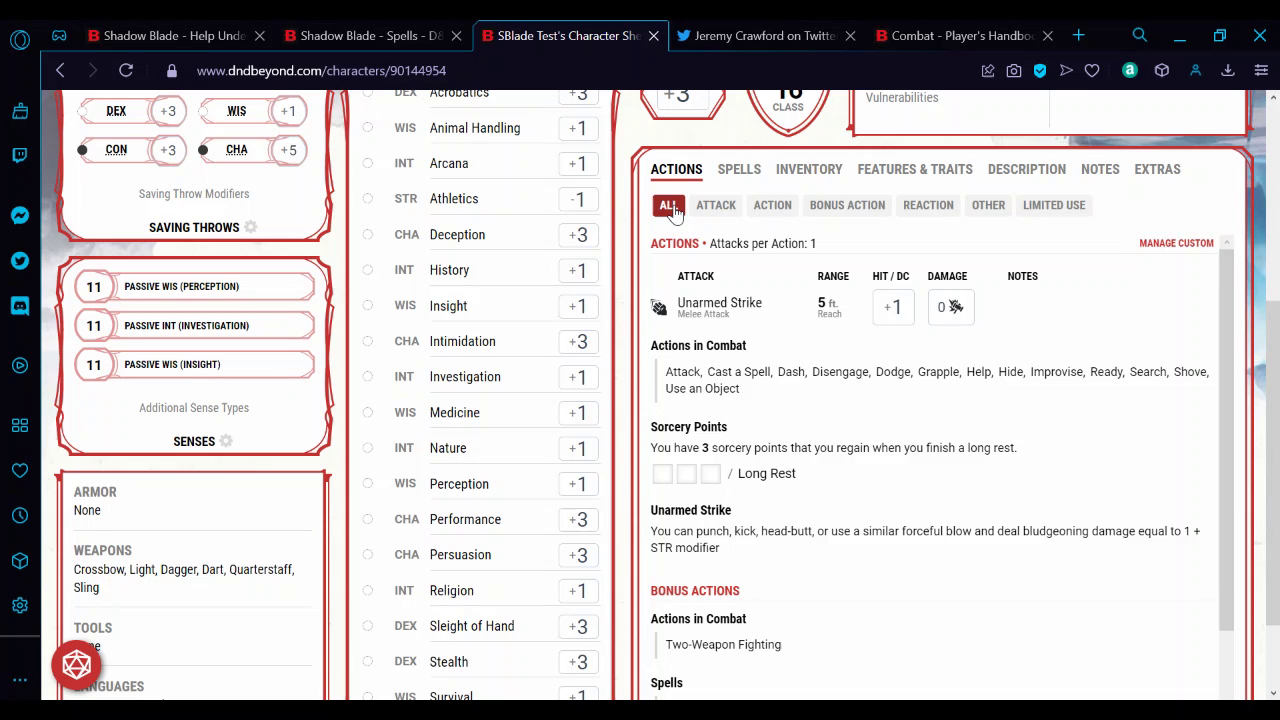
Step: Check the Shadow Blade spell page and come back to the character sheet
left_click(370, 35)
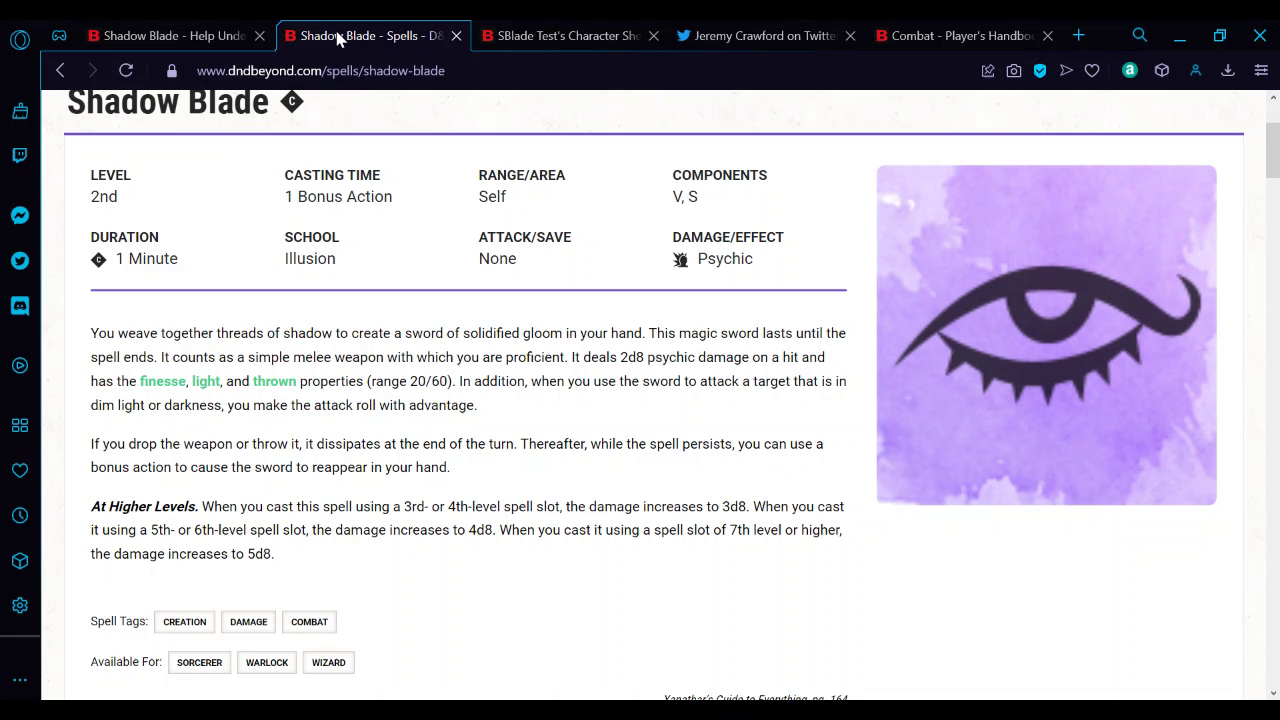
left_click(550, 41)
left_click(400, 38)
left_click(547, 40)
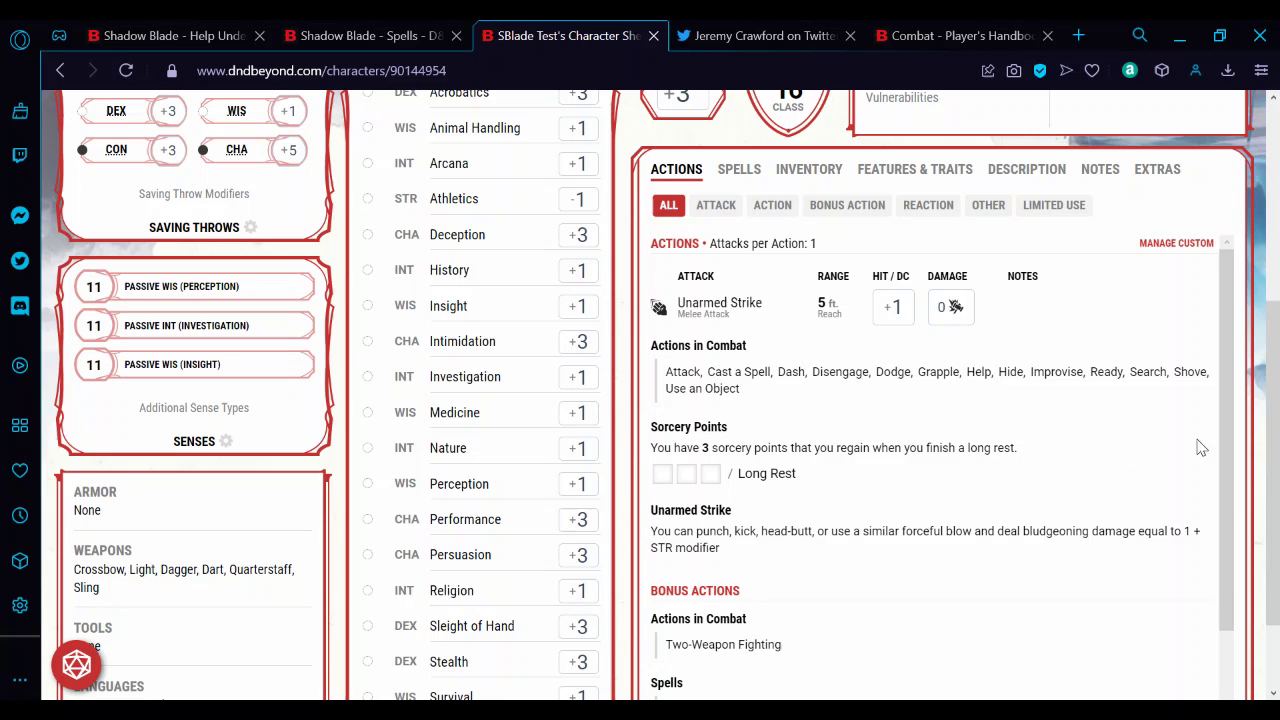
left_click_drag(1274, 425, 1277, 357)
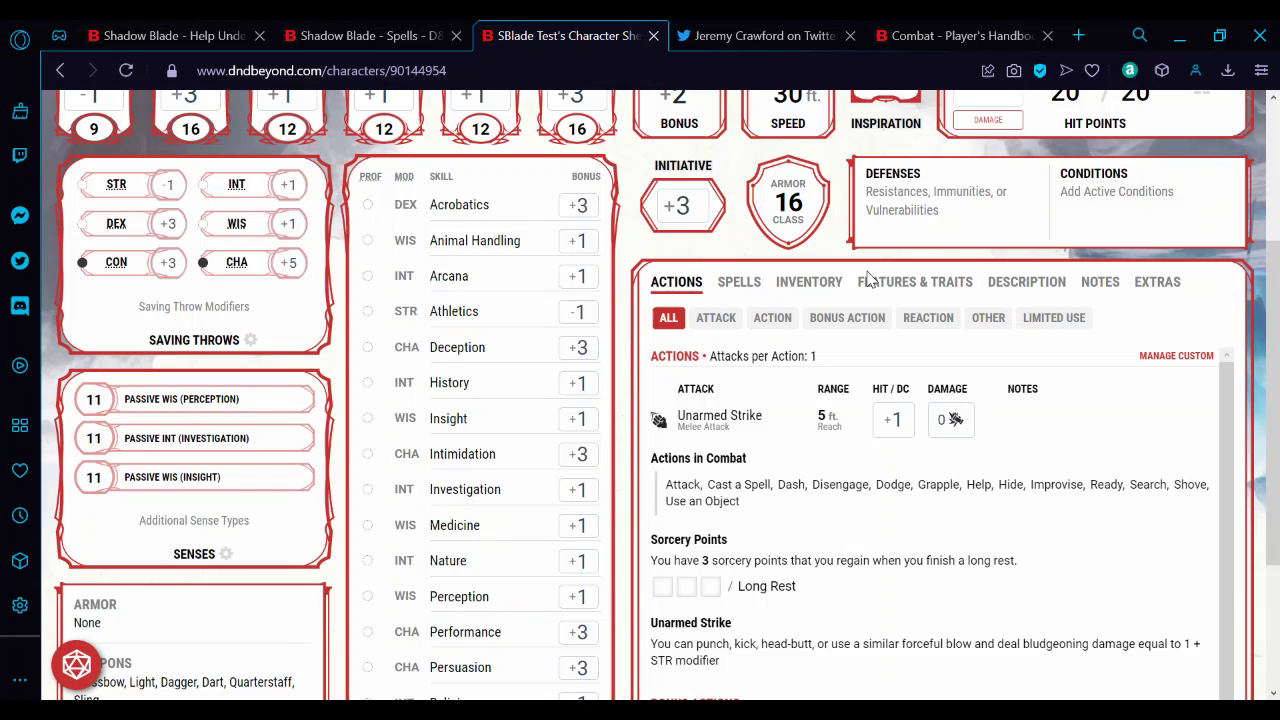
Step: View Shadow Blade's details from the character's spell list, then close them
left_click(738, 285)
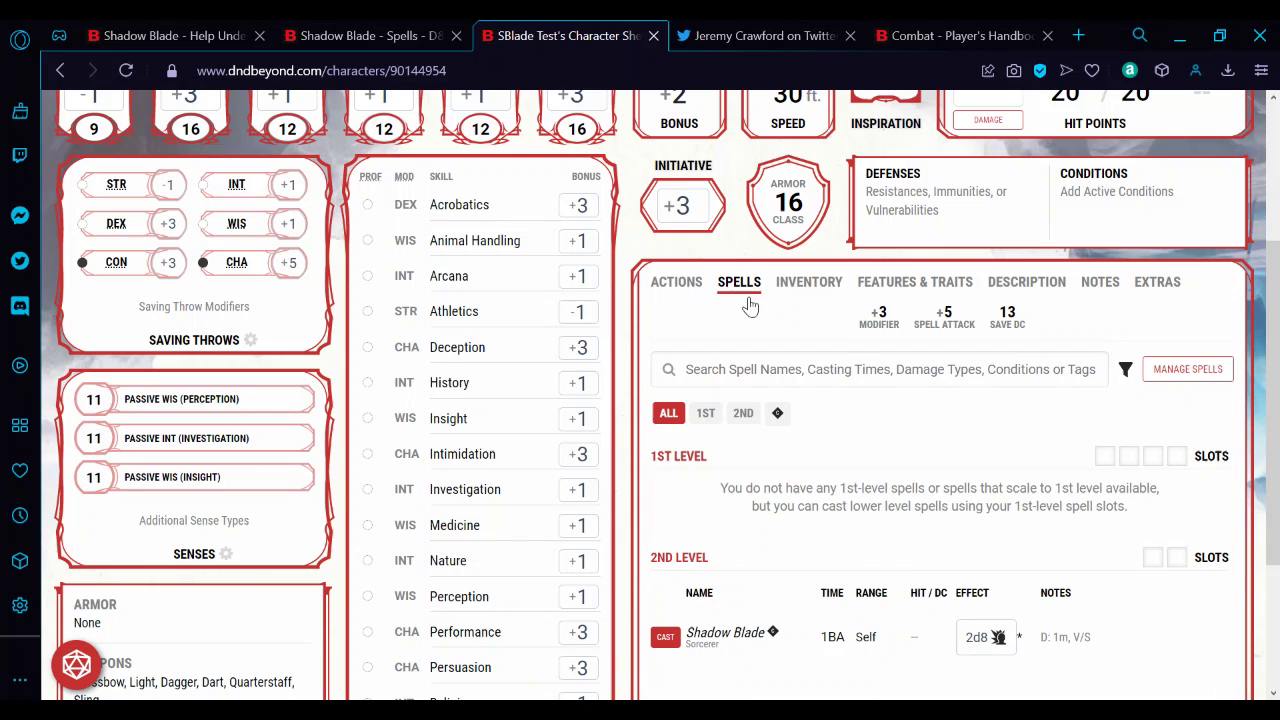
left_click(737, 640)
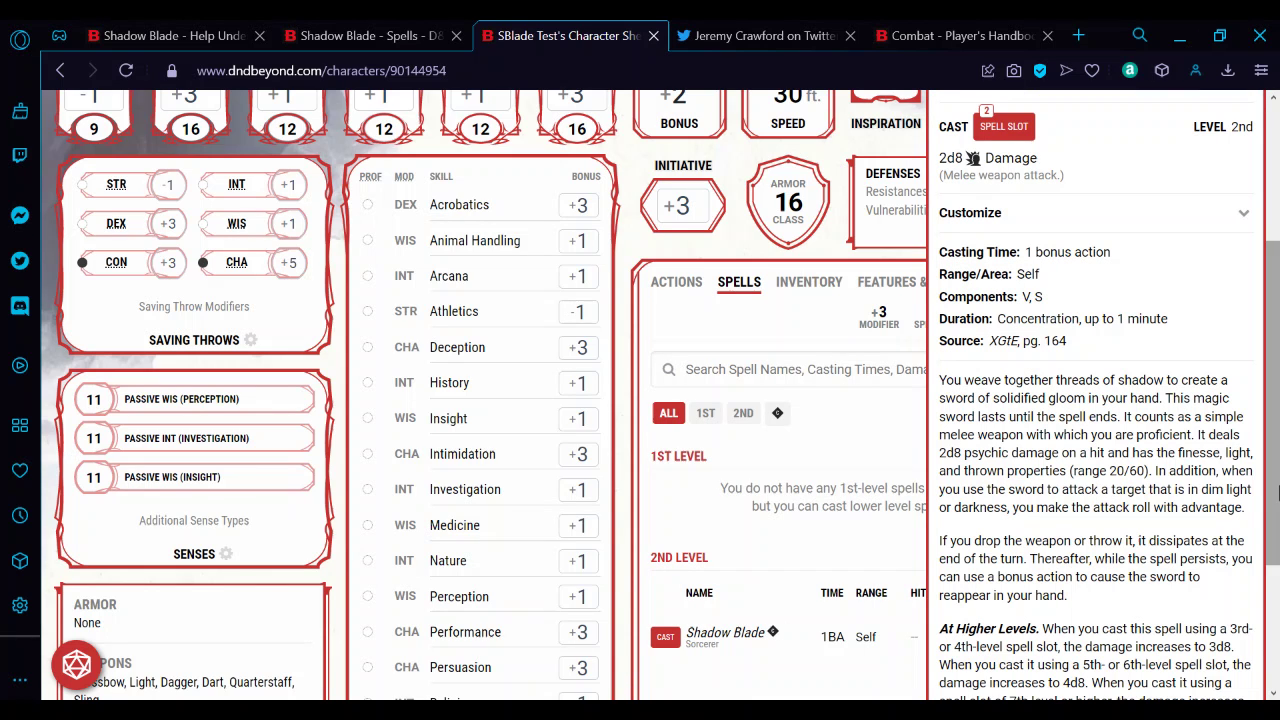
left_click_drag(1276, 462, 1276, 637)
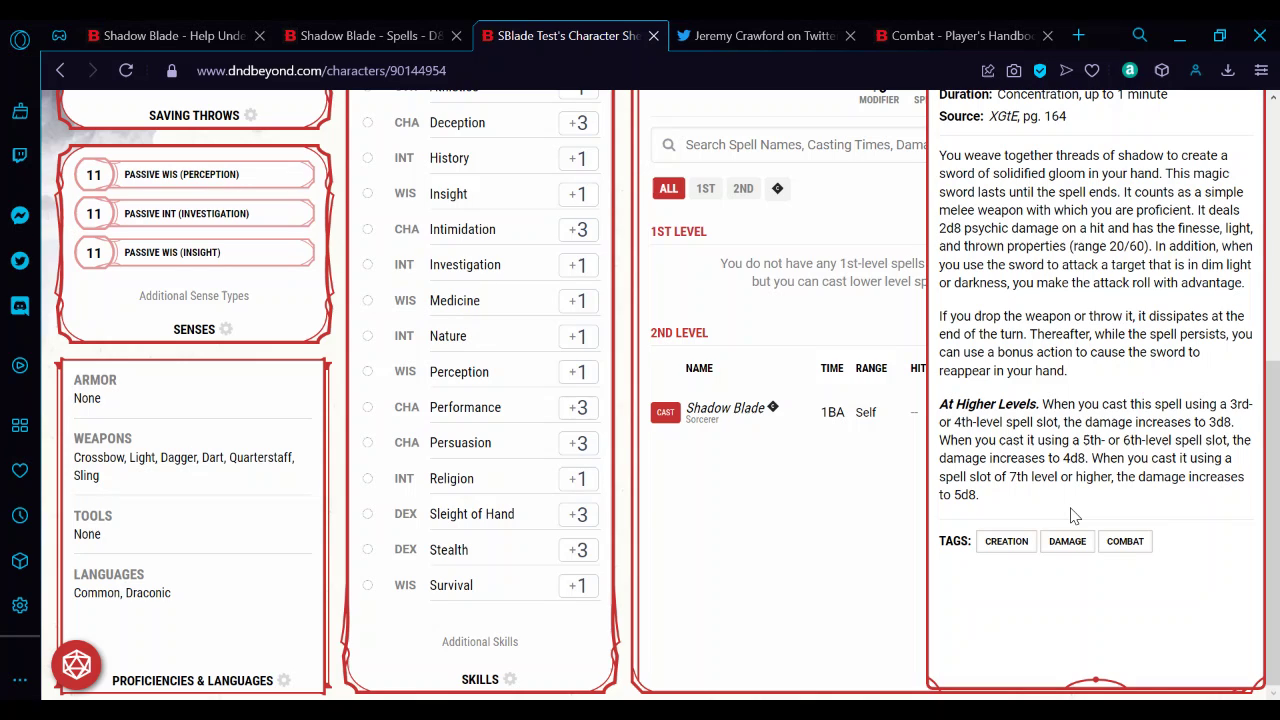
left_click(810, 560)
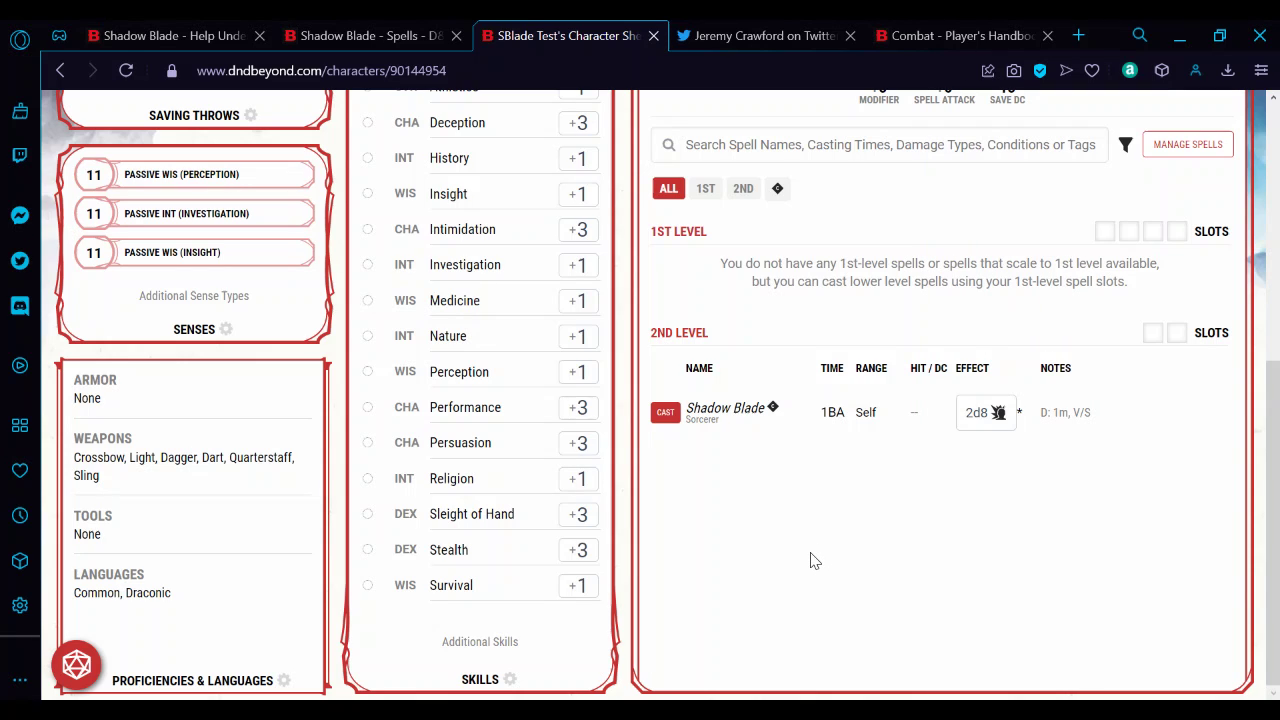
Step: Expand the dice roller options at the bottom of the sheet
left_click_drag(1272, 442, 1276, 337)
scroll(1020, 320, "down", 1)
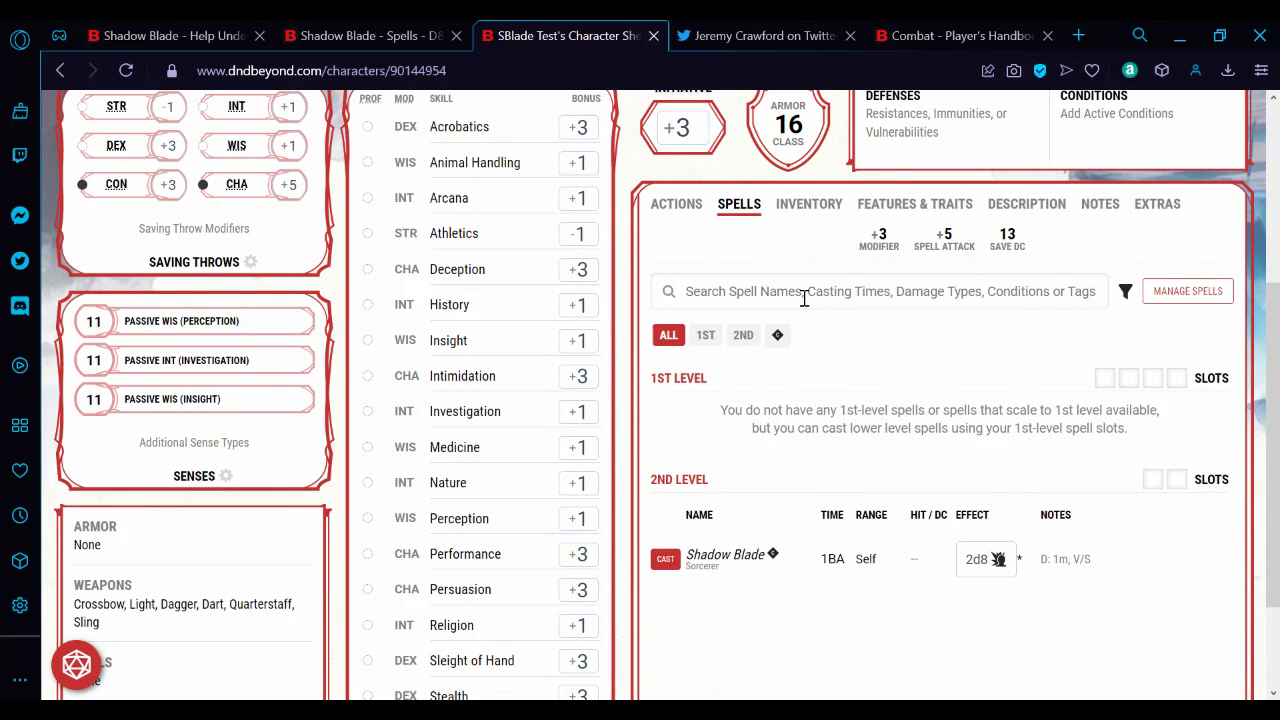
left_click(86, 674)
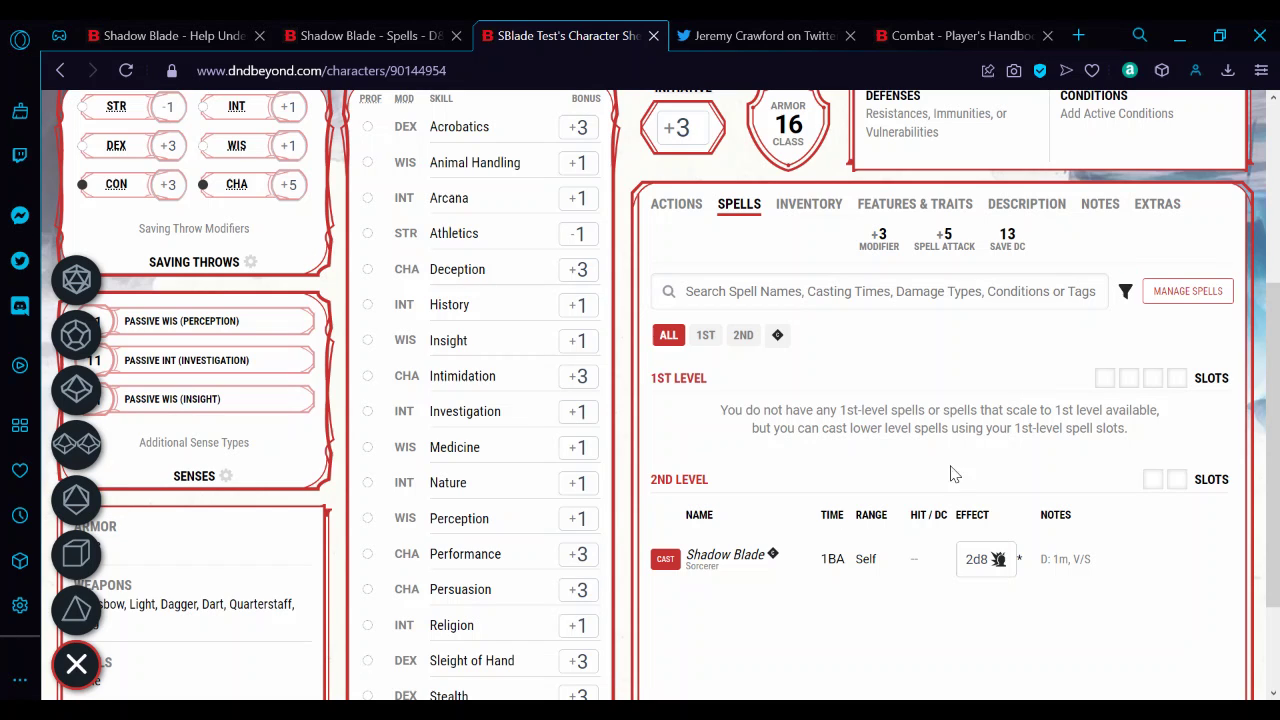
scroll(1276, 362, "up", 1)
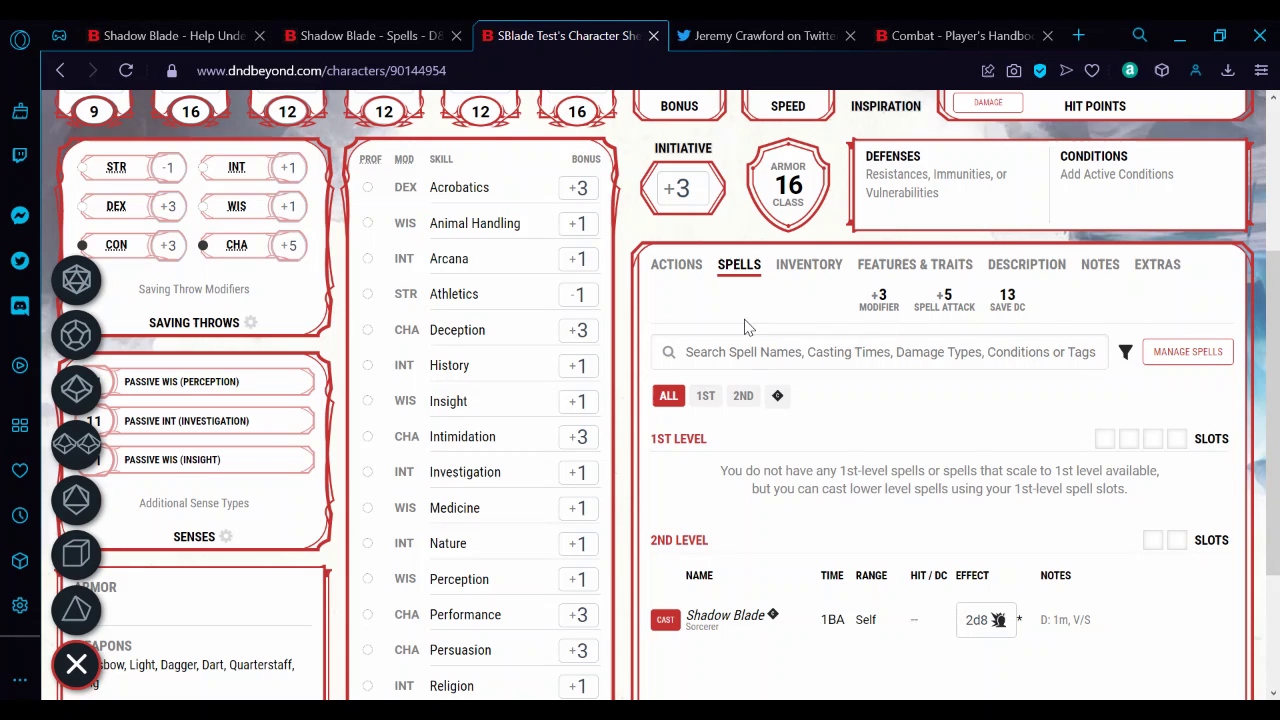
Step: From the Actions list, add a Weapon custom action named Custom Action 1 via Manage Custom
left_click(677, 266)
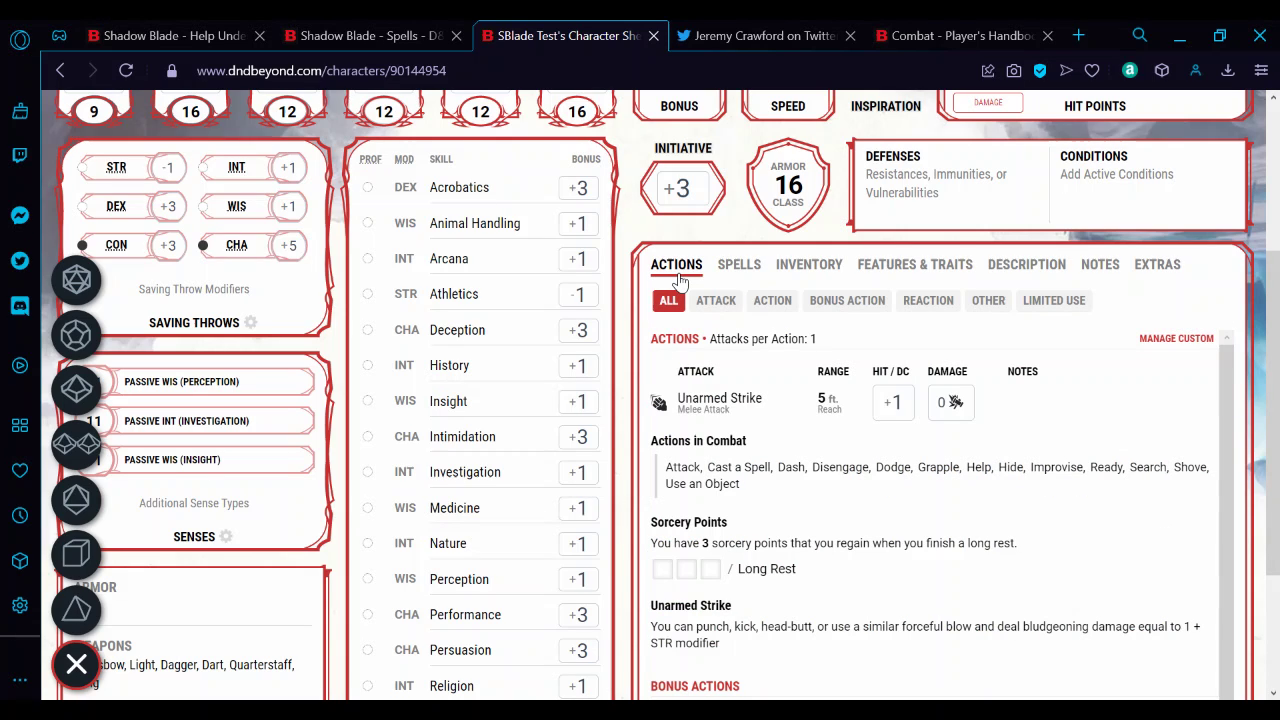
left_click(1172, 340)
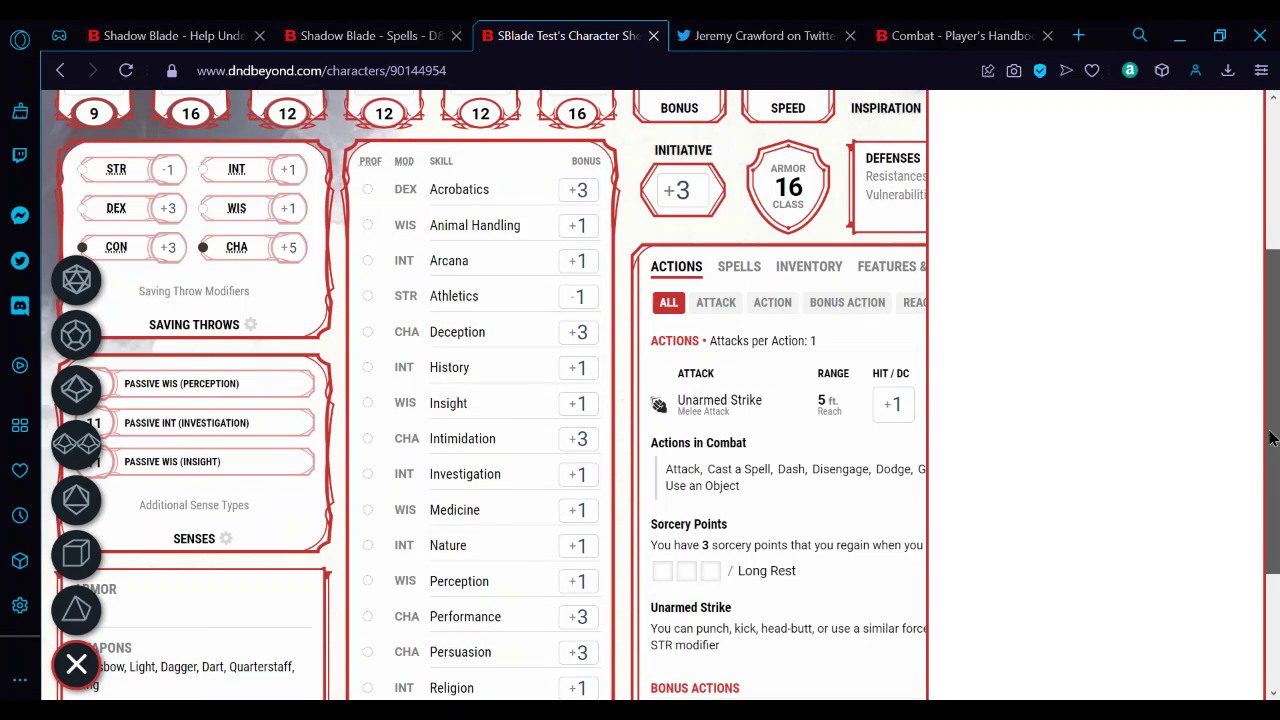
left_click_drag(1272, 458, 1278, 371)
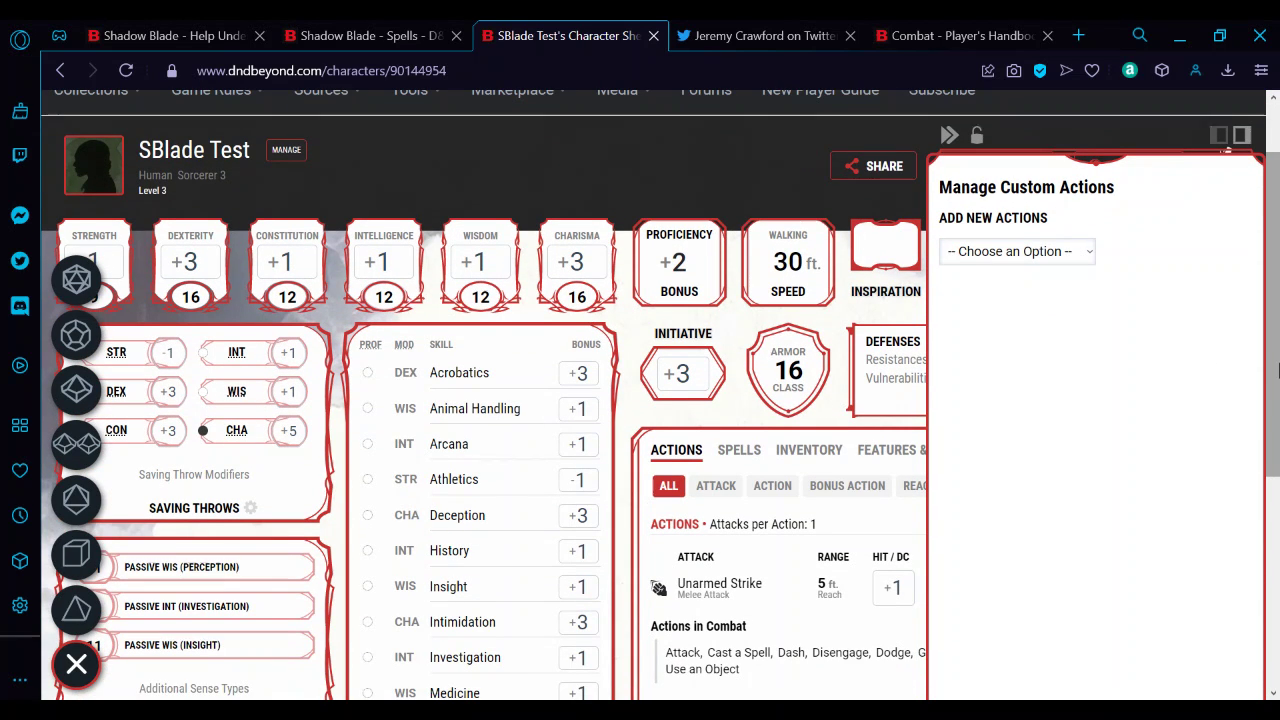
left_click(1052, 255)
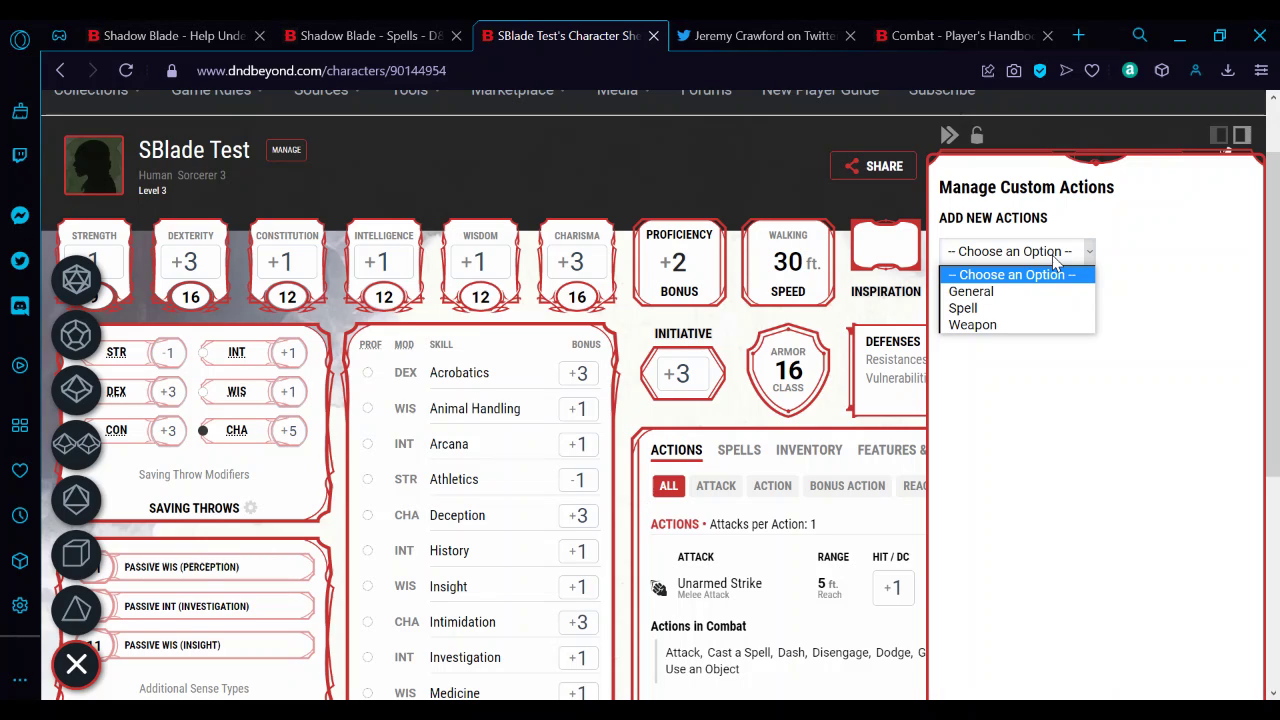
left_click(1014, 325)
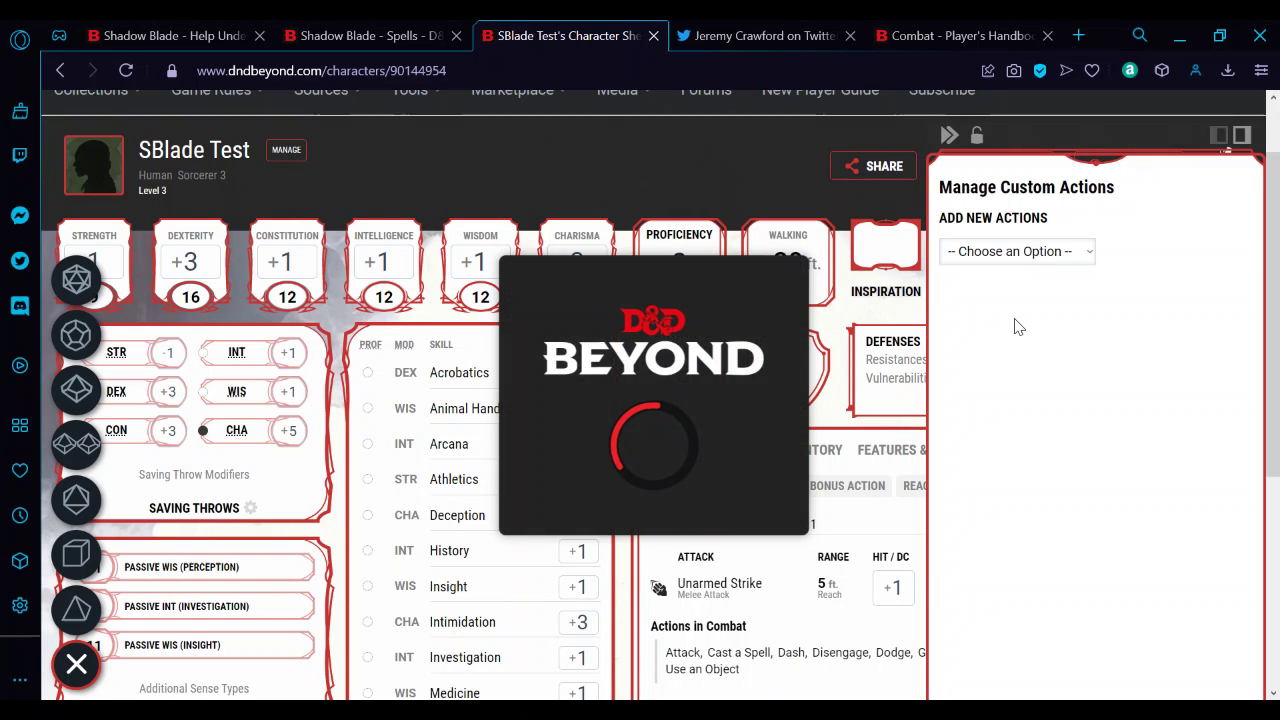
Step: Make Custom Action 1 a Melee attack using the DEX stat
left_click(998, 250)
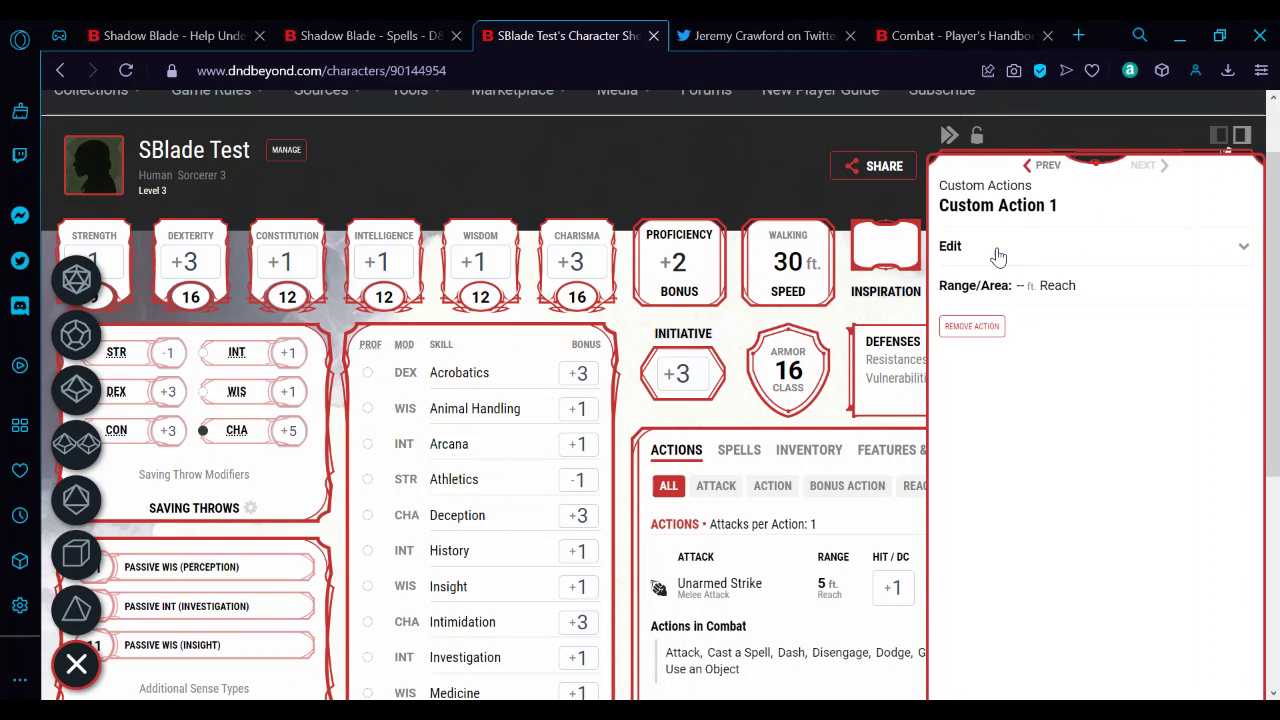
left_click(1056, 250)
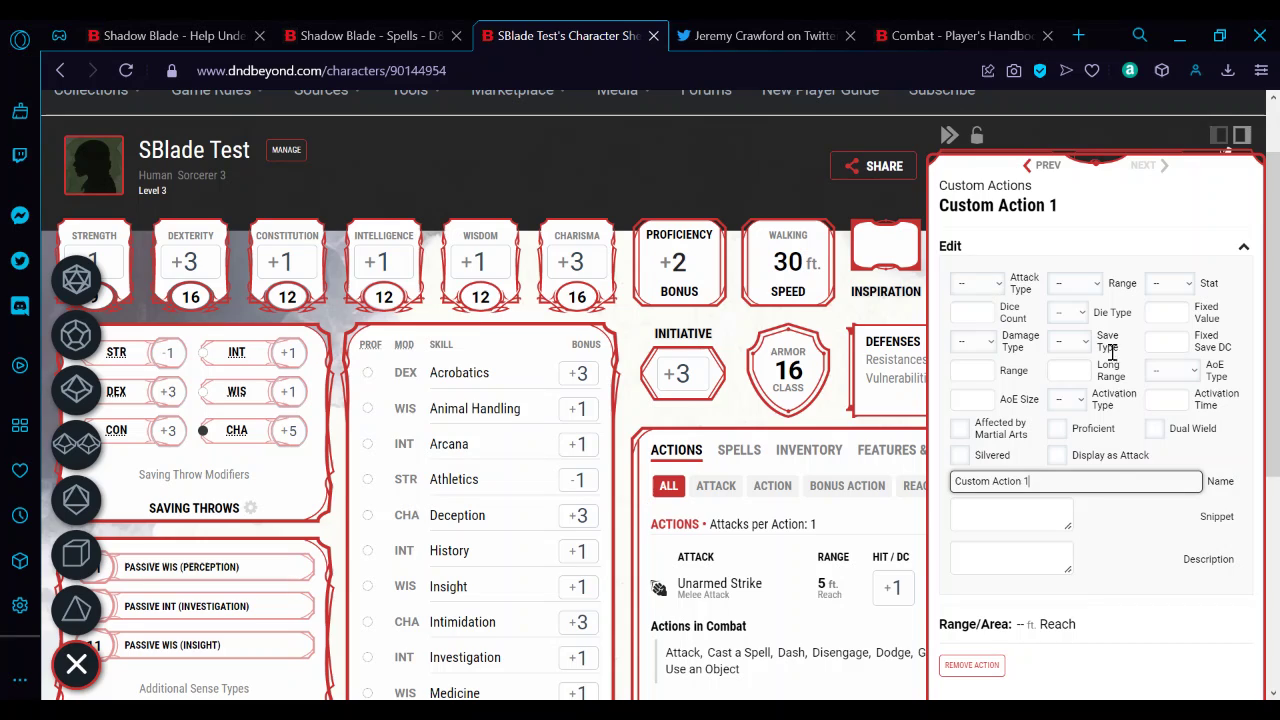
left_click(997, 287)
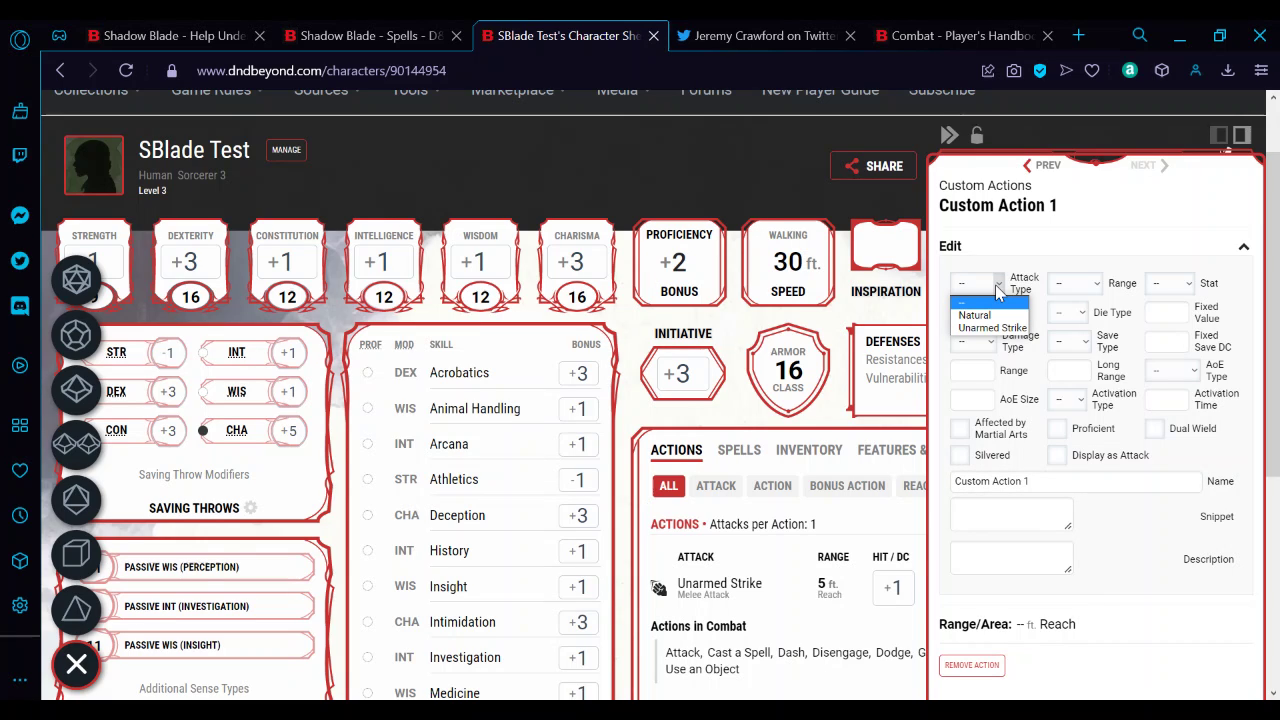
left_click(998, 288)
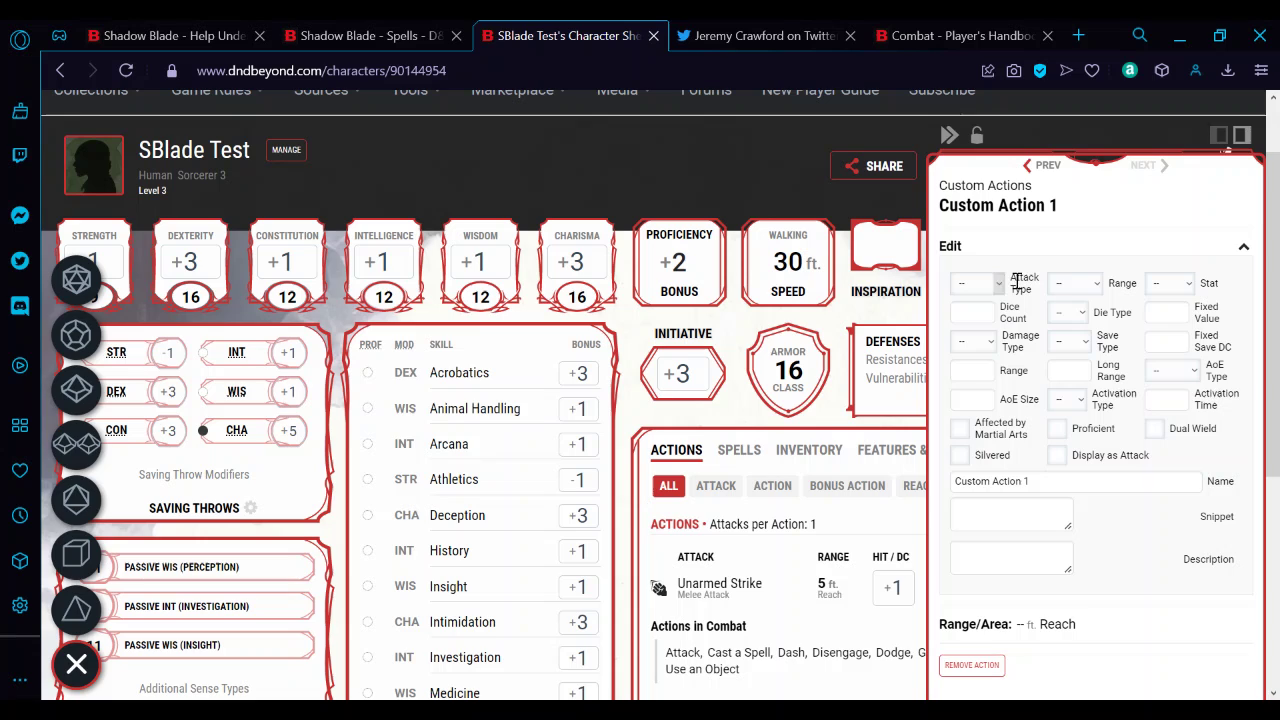
left_click(1088, 287)
left_click(1080, 315)
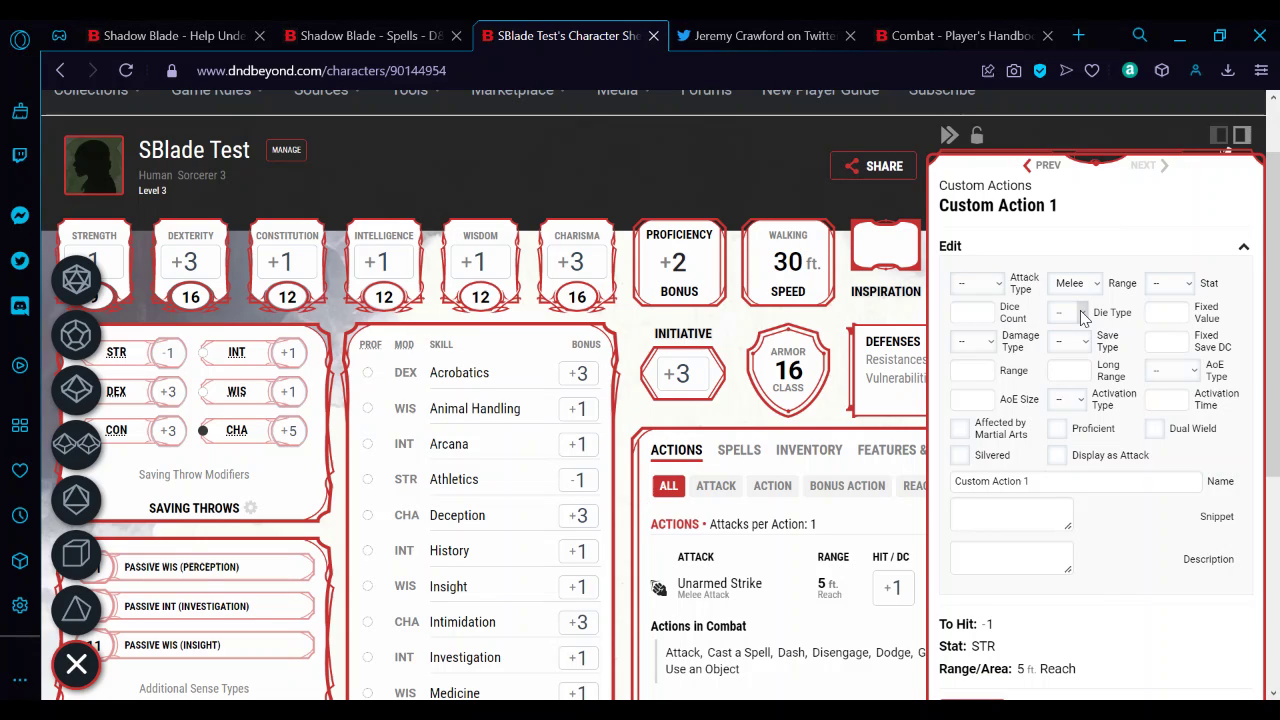
left_click(1186, 290)
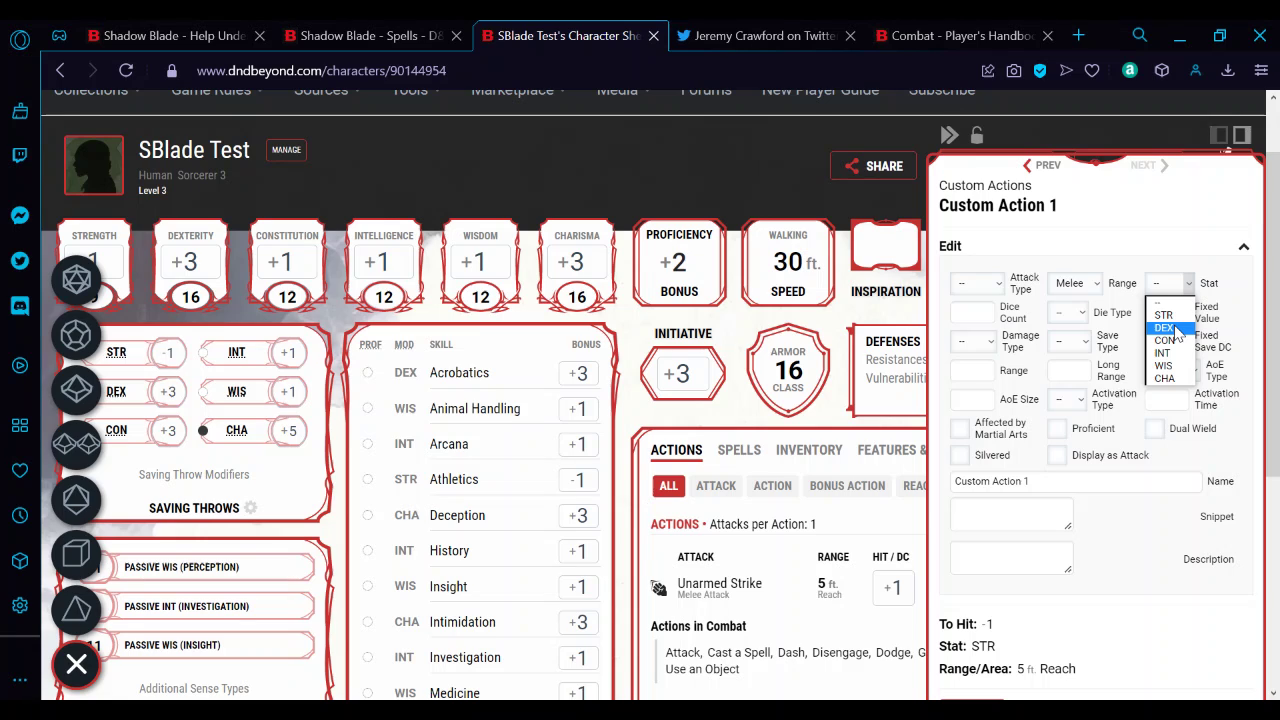
left_click(1165, 328)
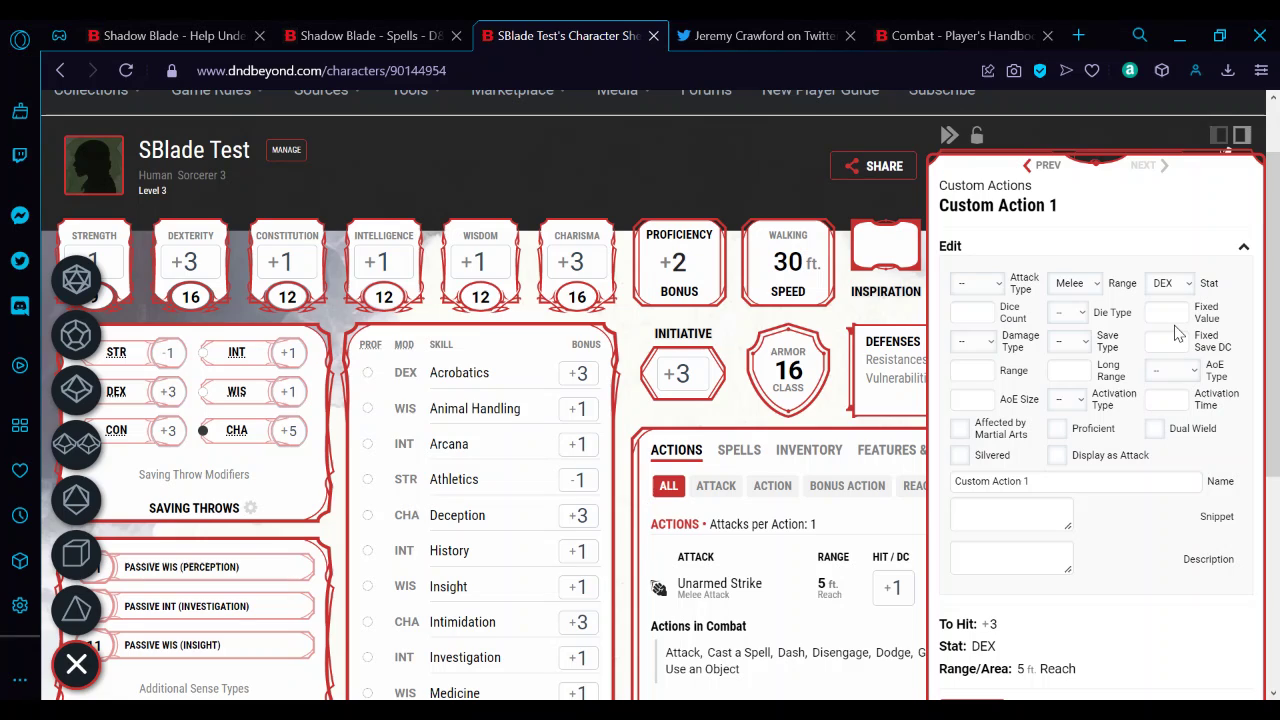
Step: Set its damage type to Psychic with 8-sided dice, giving 1d8+3
left_click(994, 344)
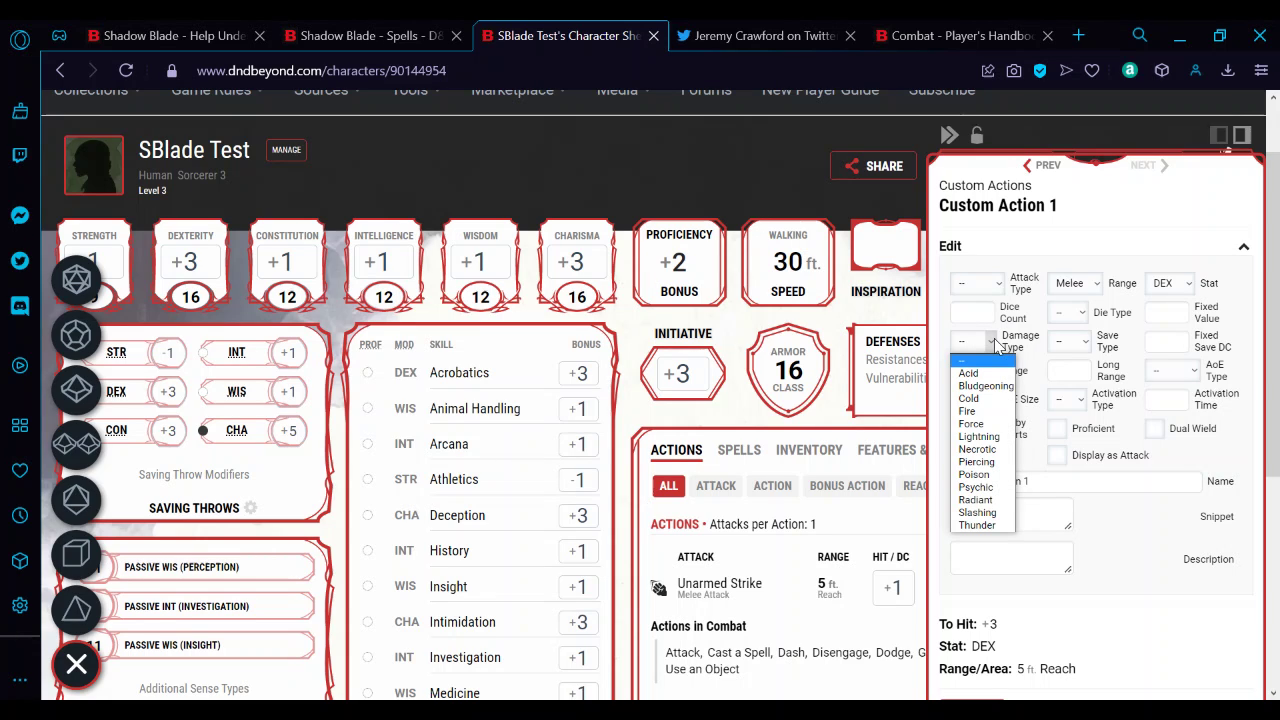
left_click(995, 487)
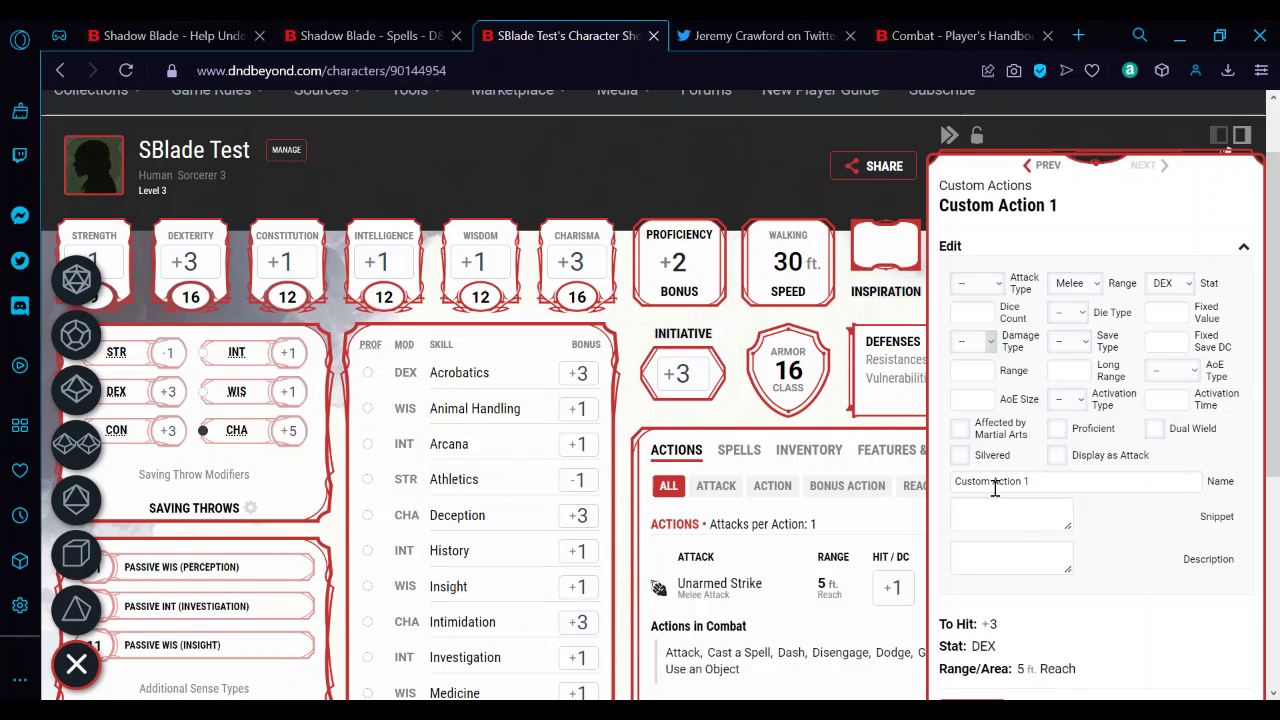
left_click(1082, 313)
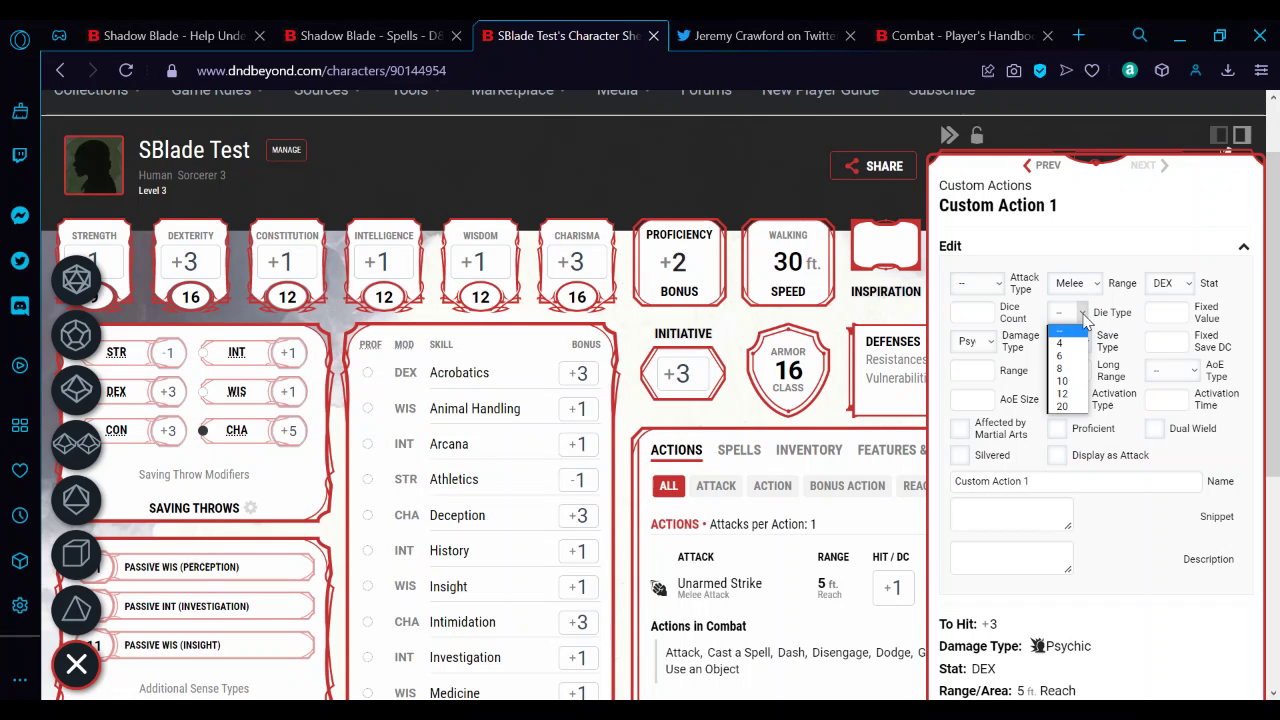
left_click(1077, 369)
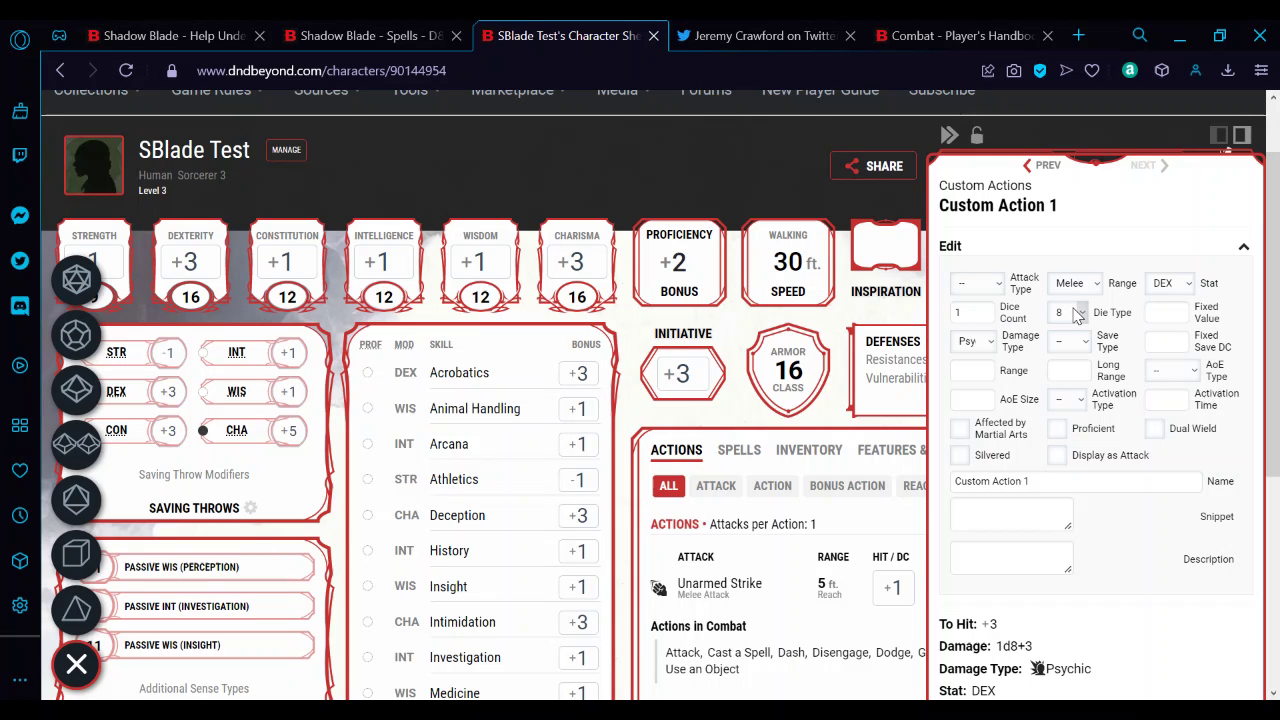
Step: Adjust the damage dice count and set the action's range to 20/60
left_click(969, 315)
left_click(971, 370)
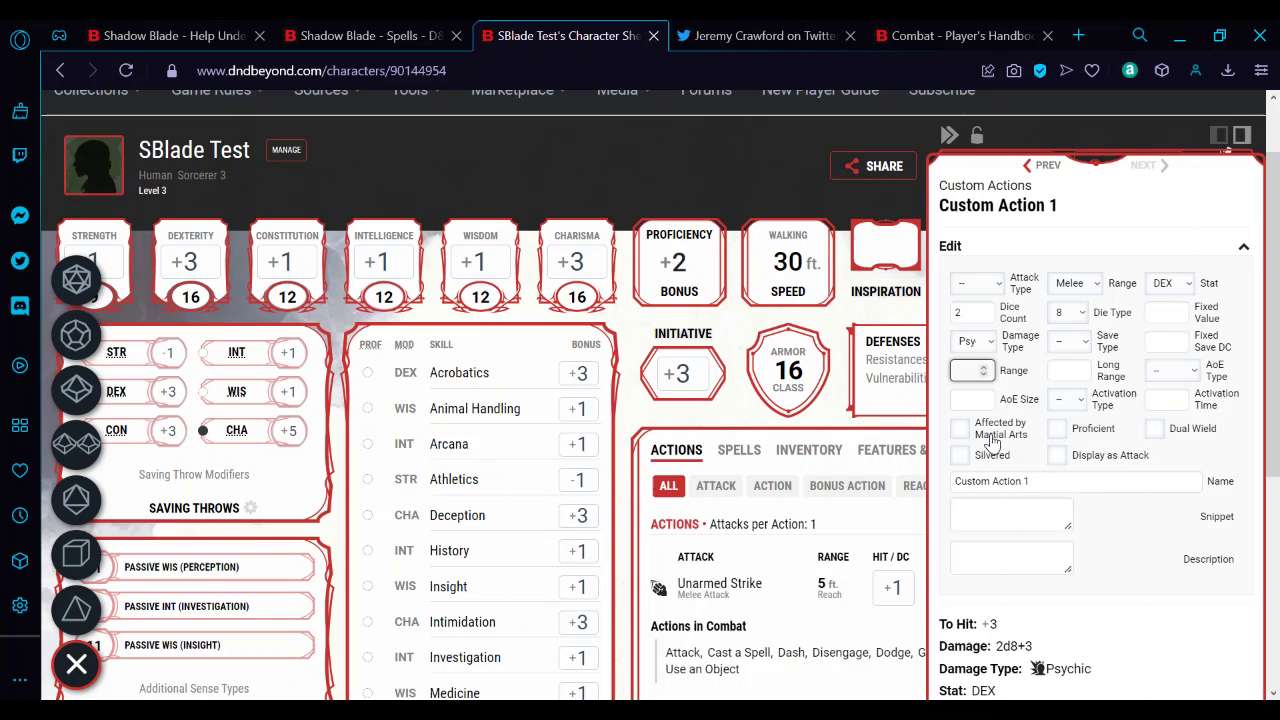
type("20")
key("Tab")
type("60")
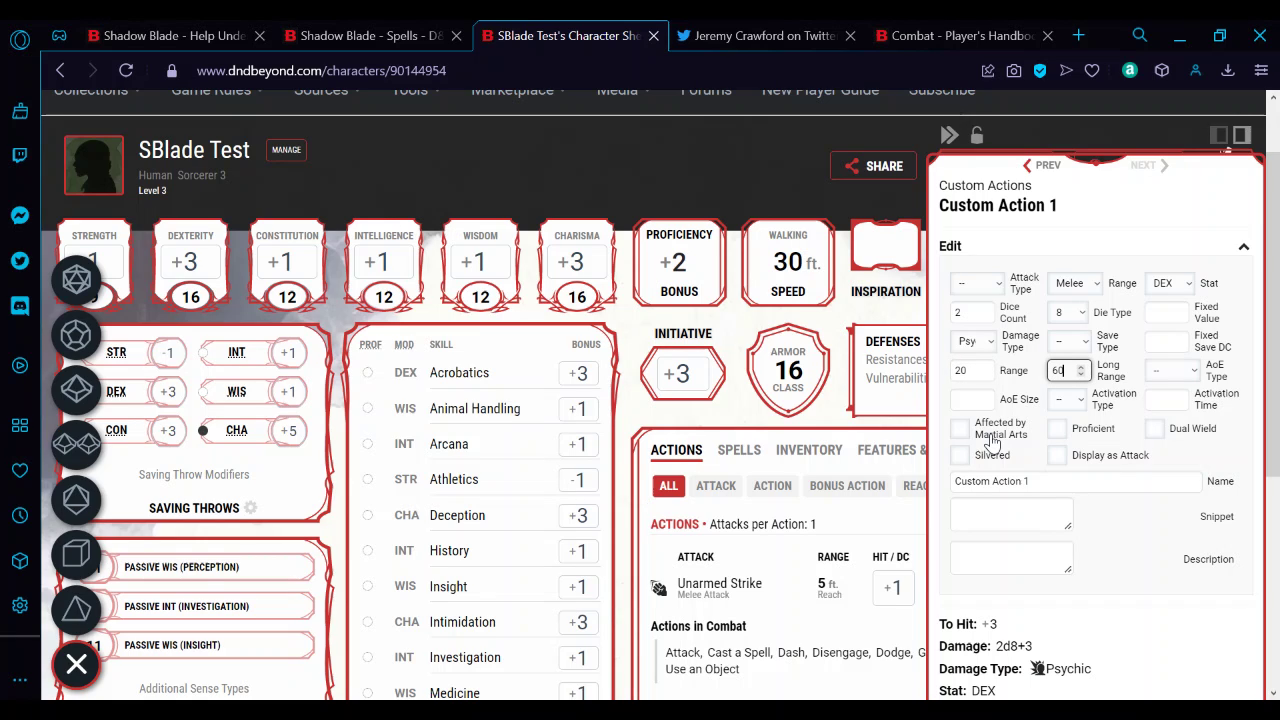
left_click(1135, 390)
left_click(1135, 390)
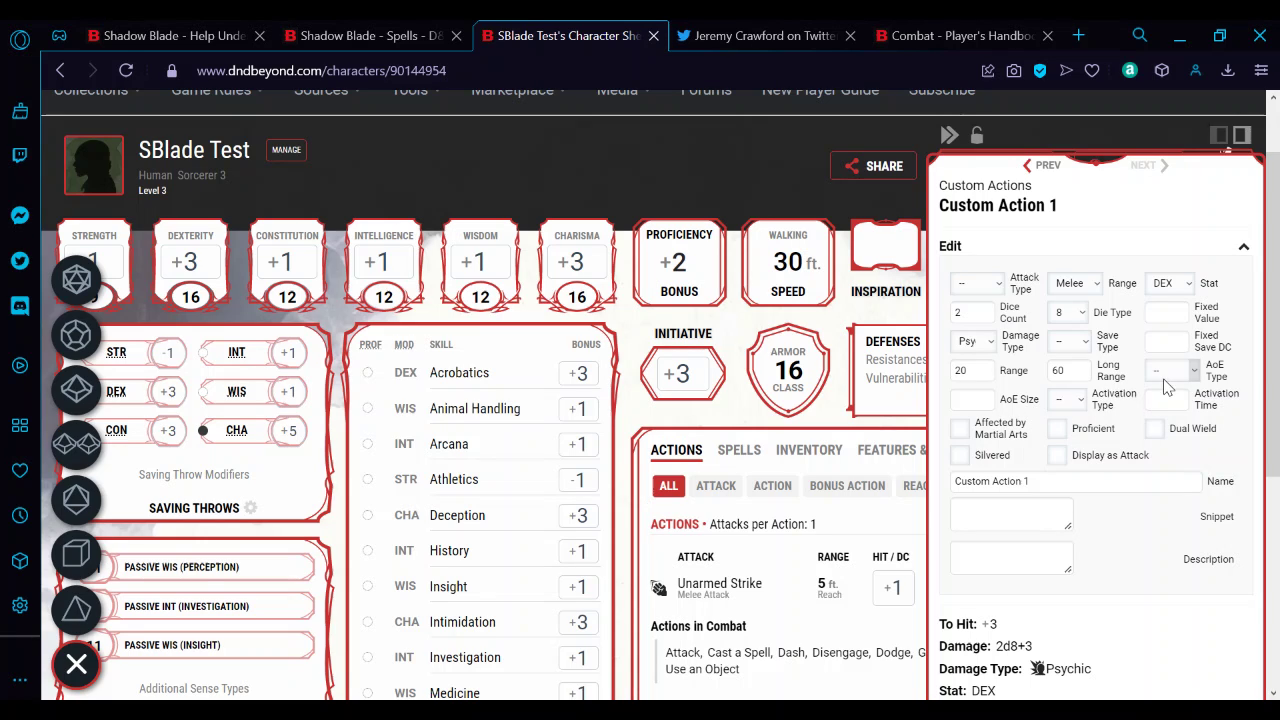
Step: Make it a 1 Action attack, affected by Martial Arts and proficient
left_click(1075, 401)
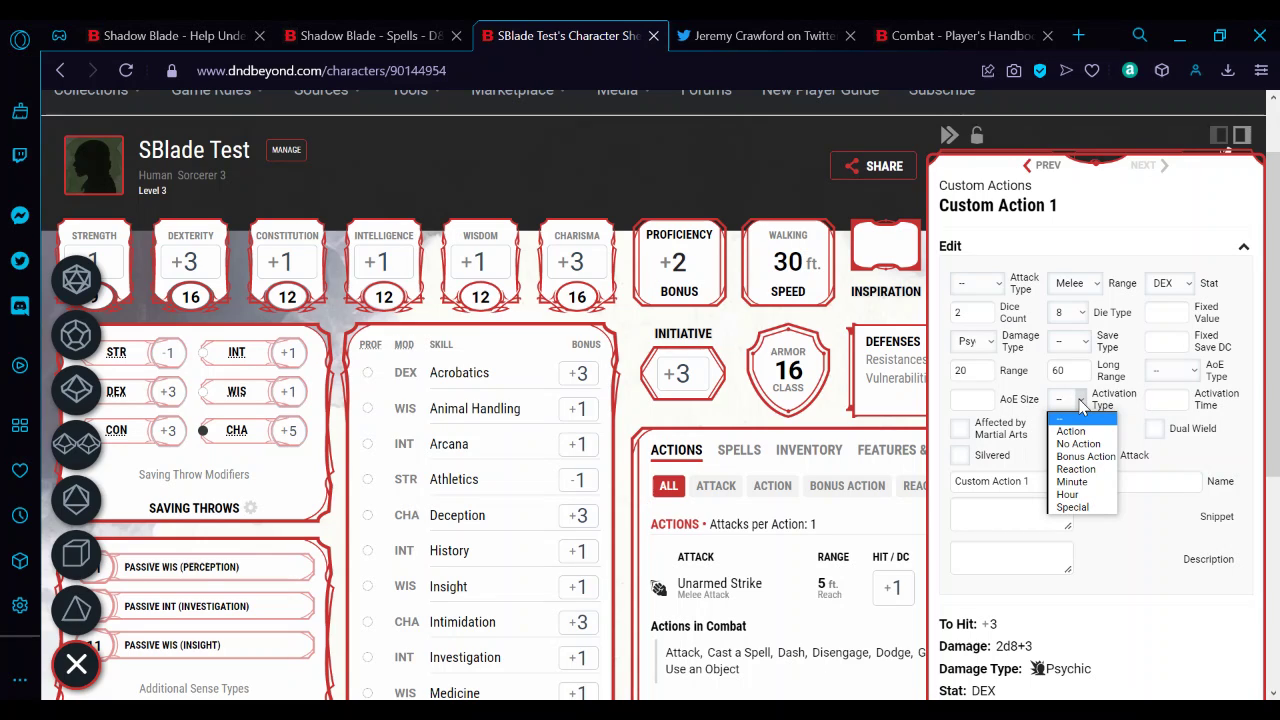
left_click(1081, 431)
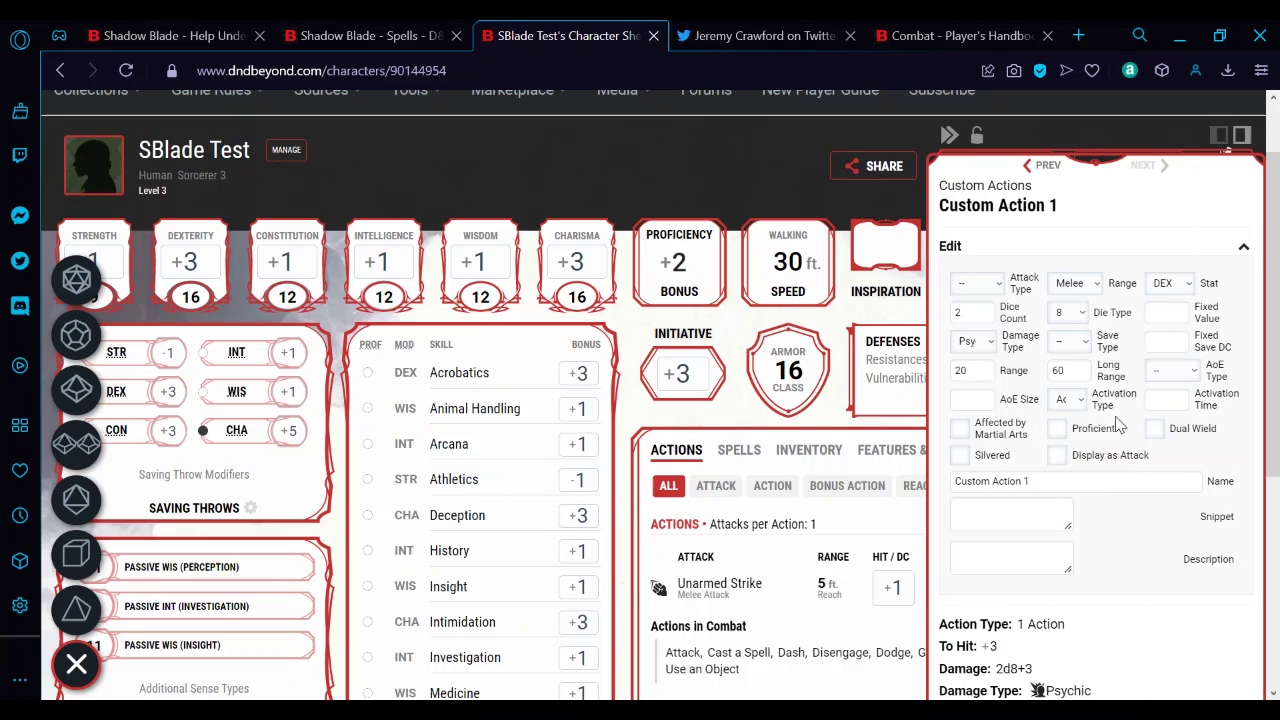
left_click(1166, 404)
left_click(1177, 397)
left_click(958, 431)
left_click(1058, 432)
Step: Display the action as an attack and rename it Shadow Blade
left_click(1057, 456)
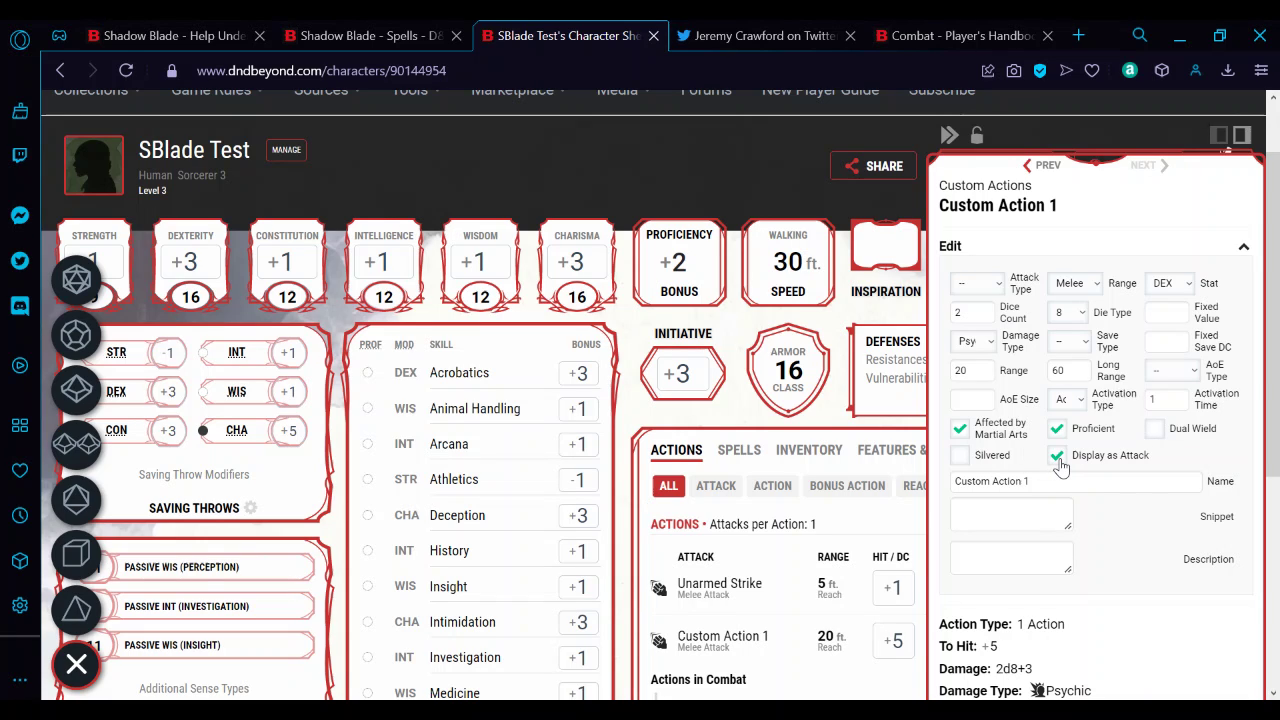
left_click_drag(1034, 481, 945, 500)
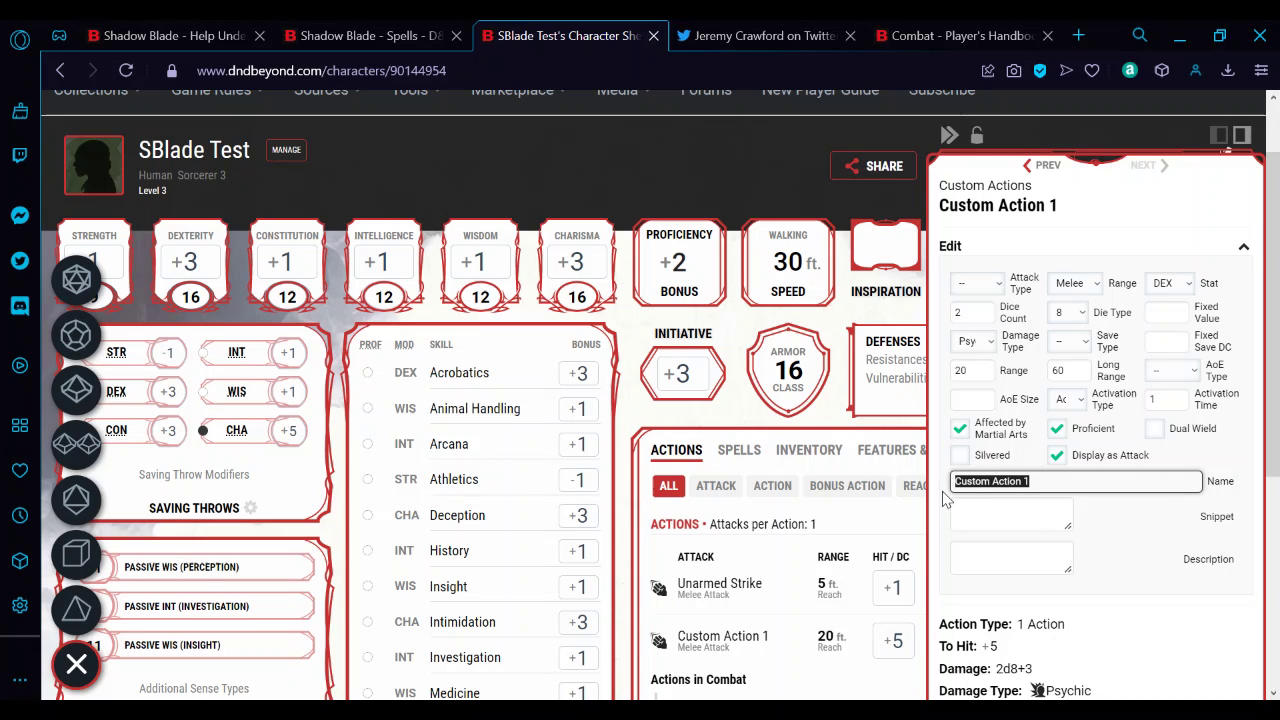
type("Shado")
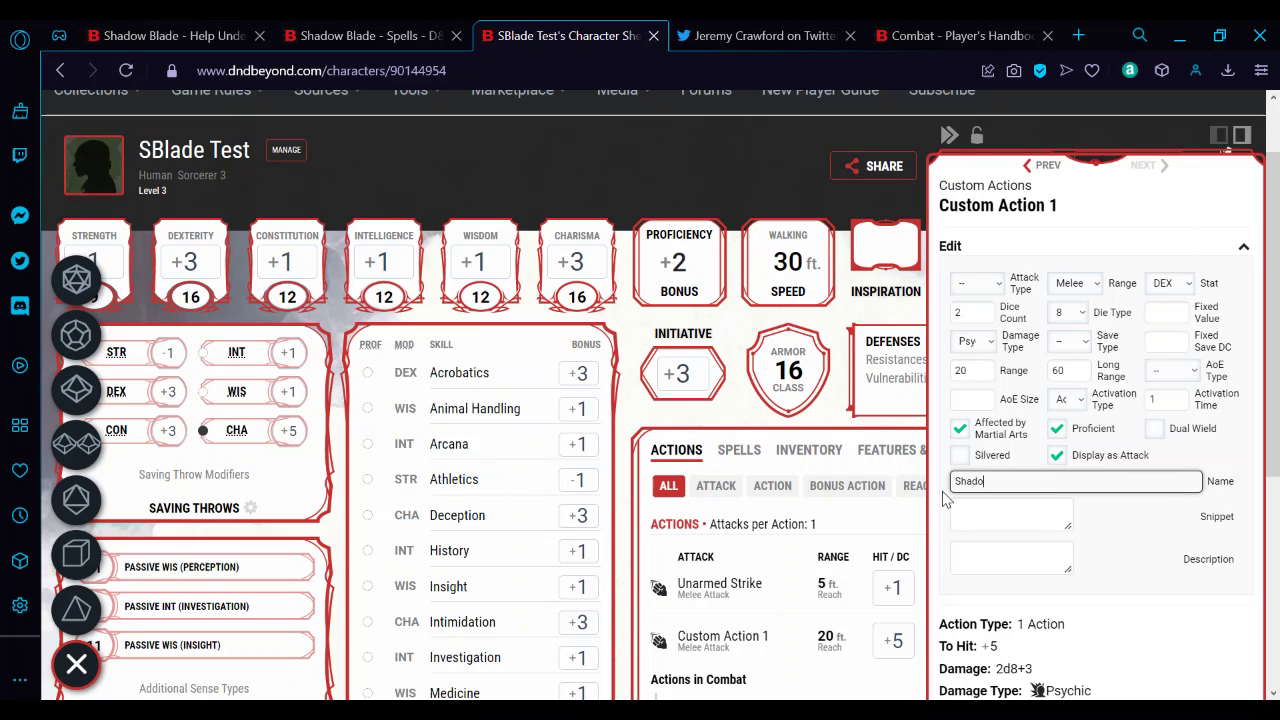
type("w Blade")
left_click(980, 508)
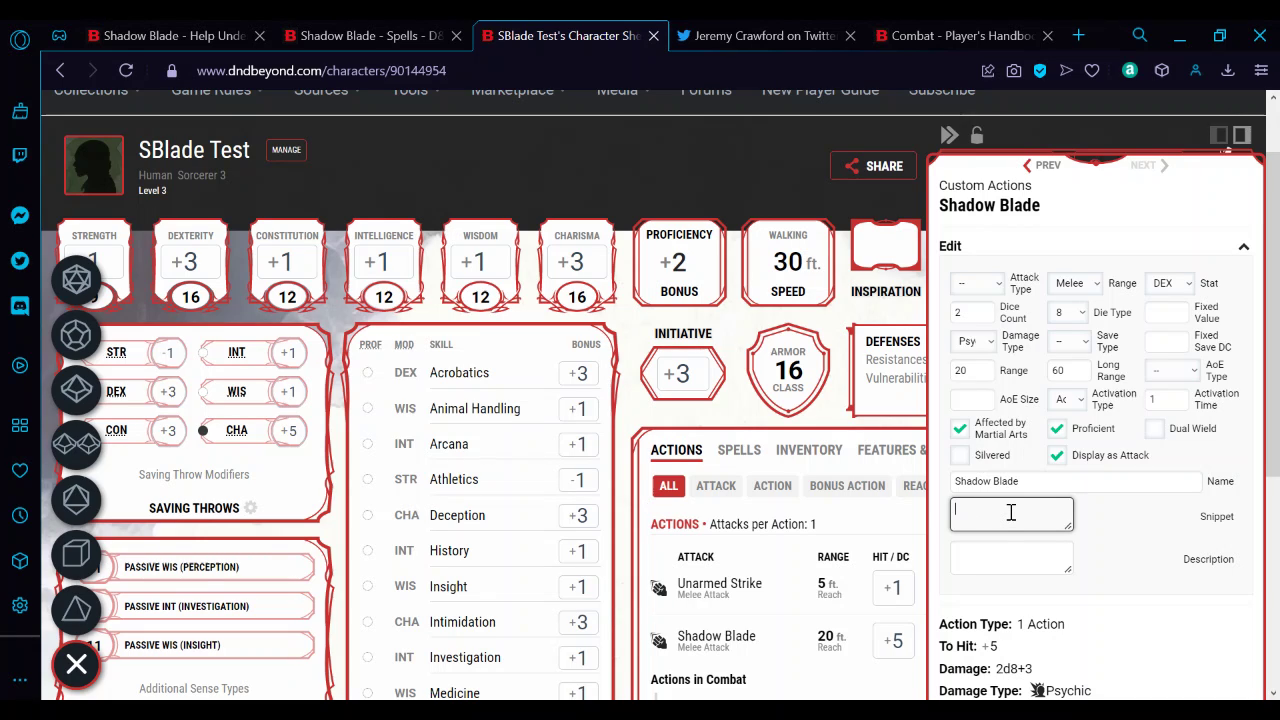
Step: Enter the snippet 'Weapon as created by Shadow Blade spell' and copy it into Description
type("Weapon as created by Shadow Blade spell")
left_click_drag(1046, 520, 951, 510)
key("ctrl+c")
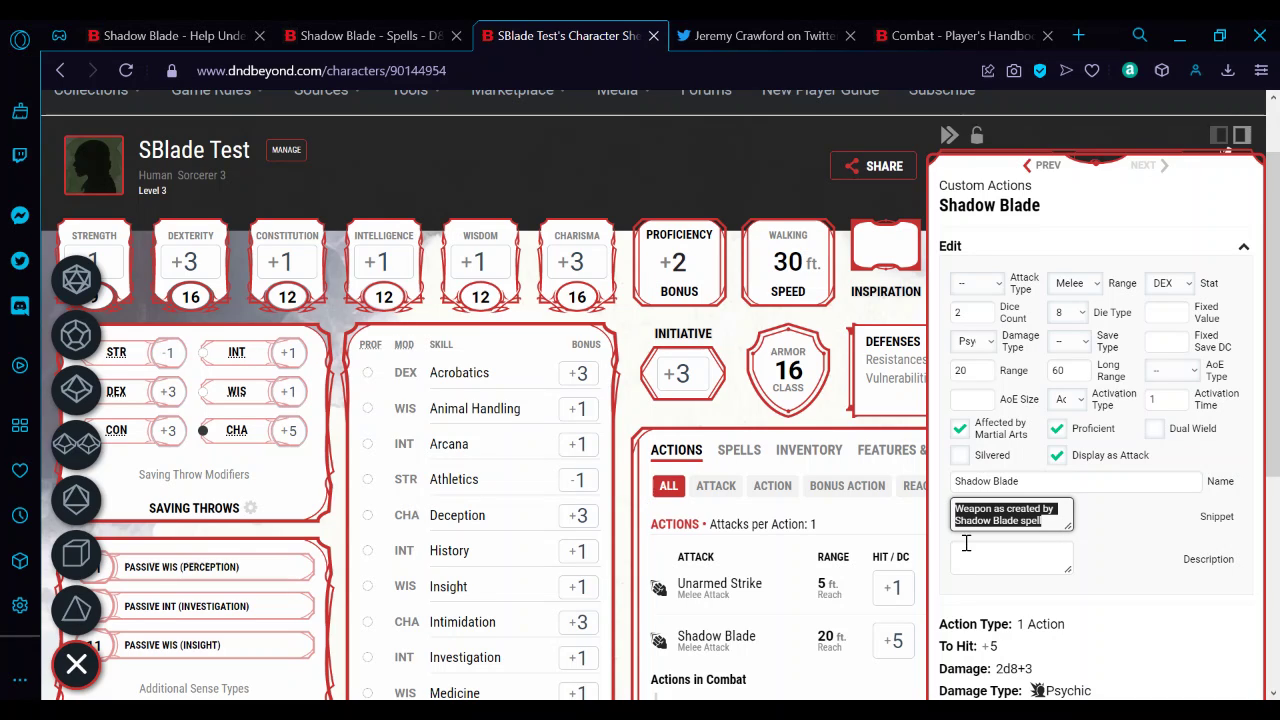
left_click(966, 545)
key("ctrl+v")
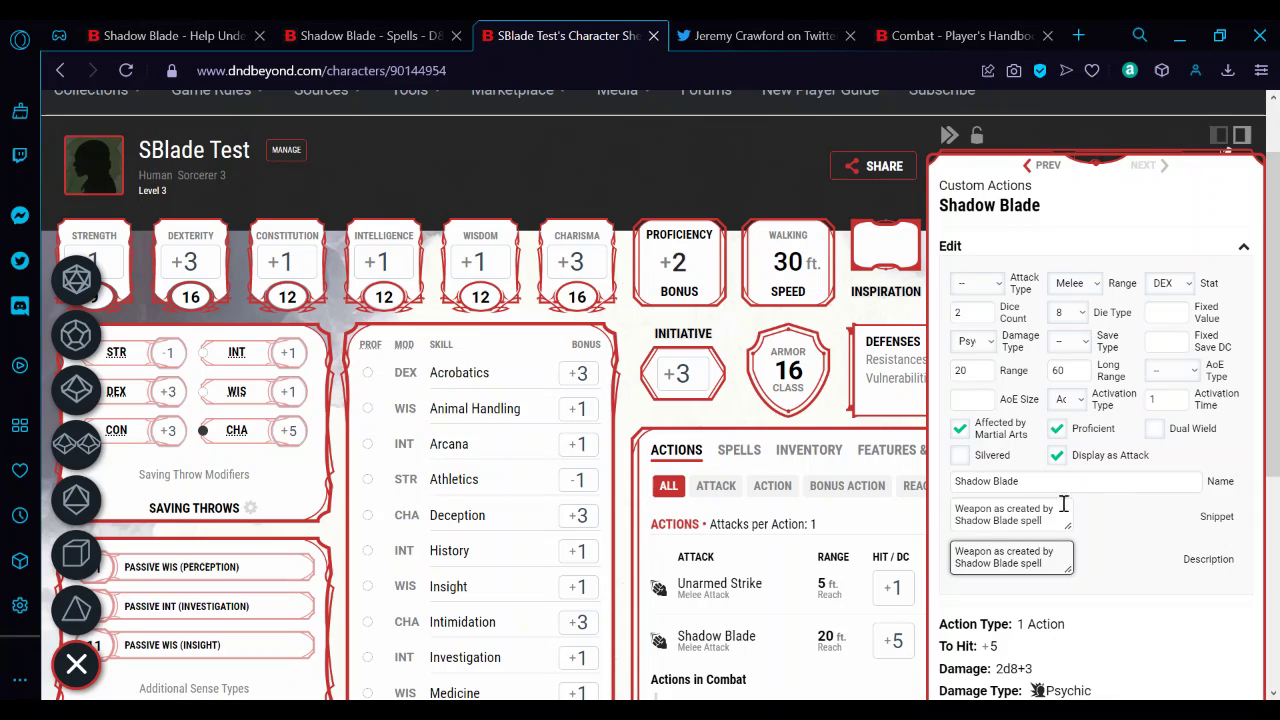
left_click(1078, 488)
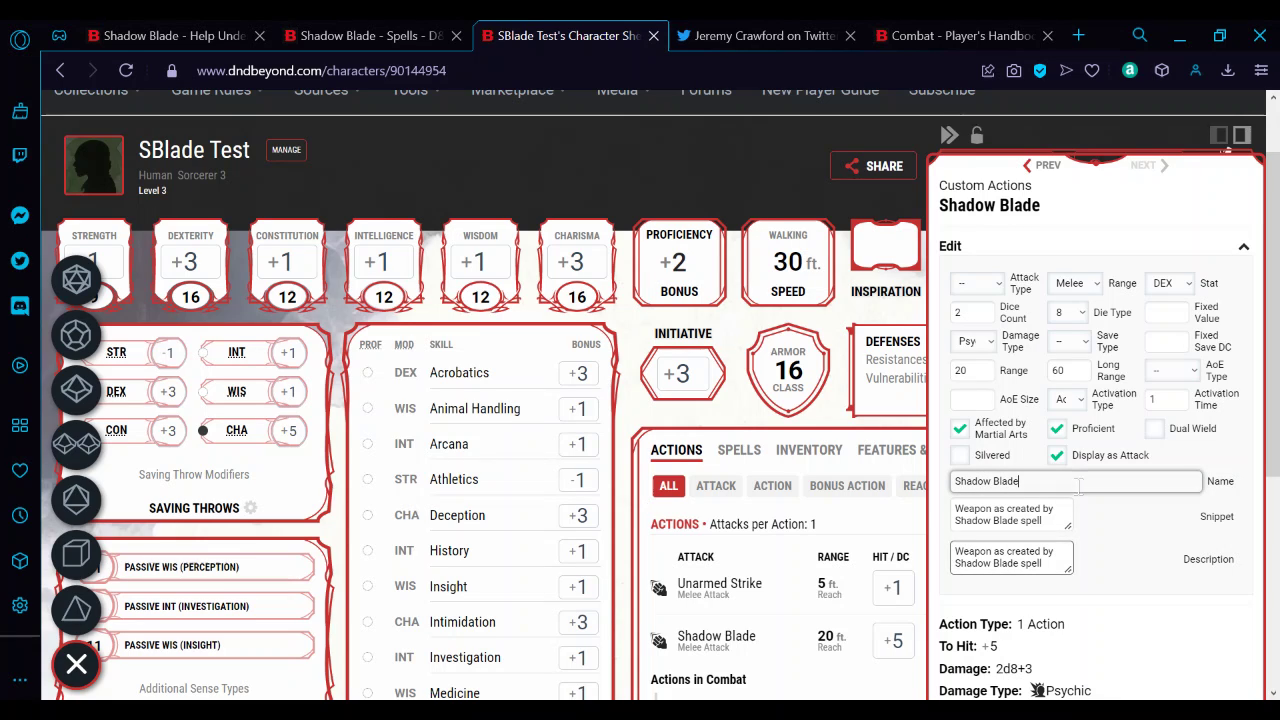
Step: Append '- DESC' to the description and '[SNIP]' to the snippet
left_click(1046, 563)
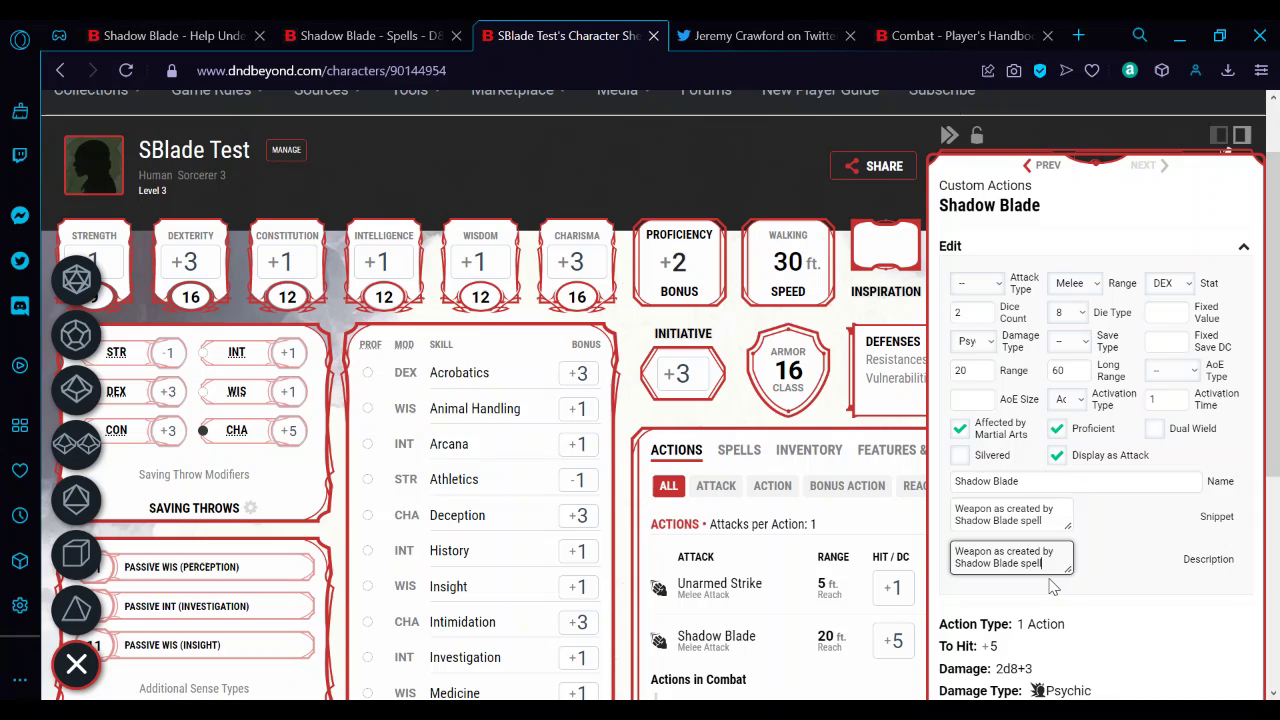
type("- DESC")
left_click(1044, 522)
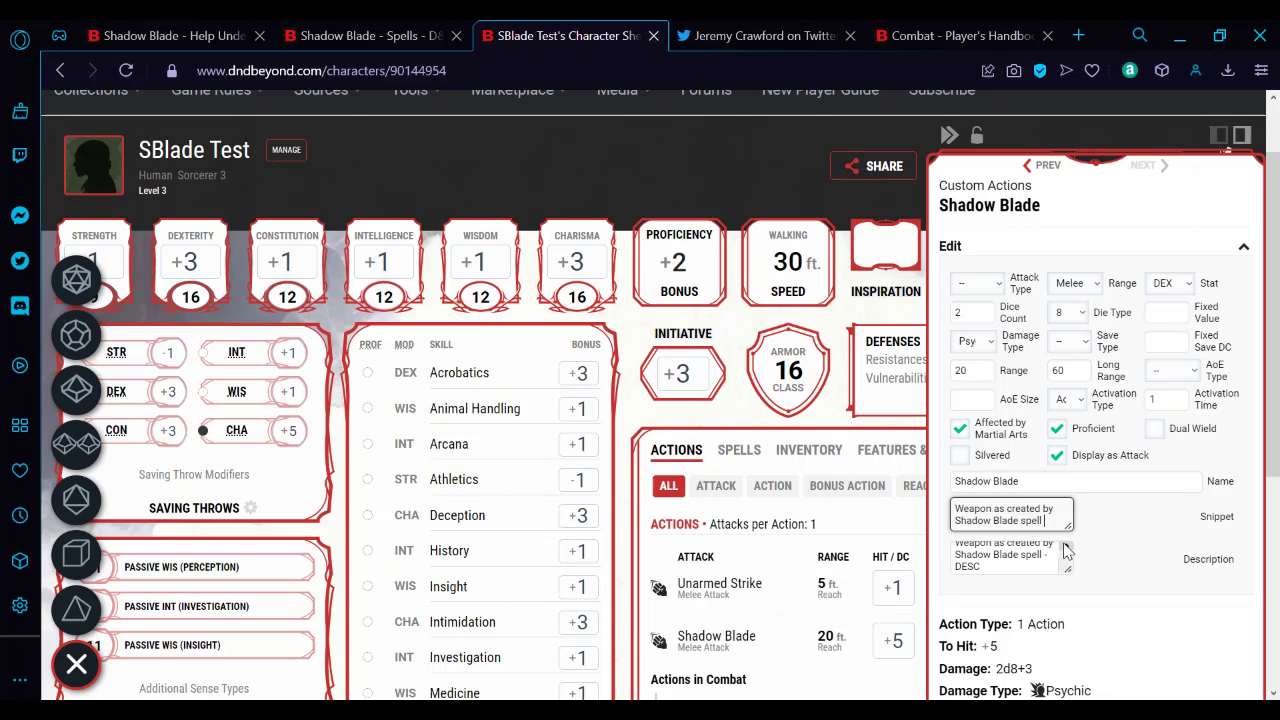
type("[SNIP]")
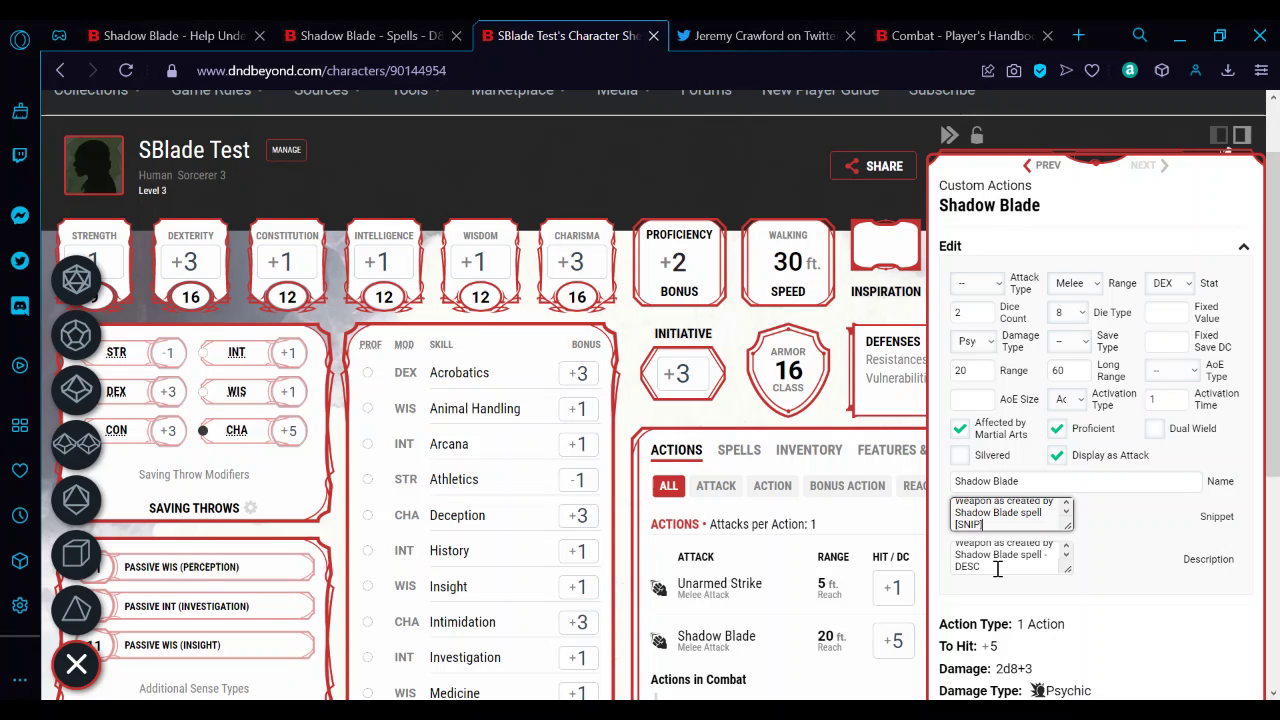
left_click(1044, 481)
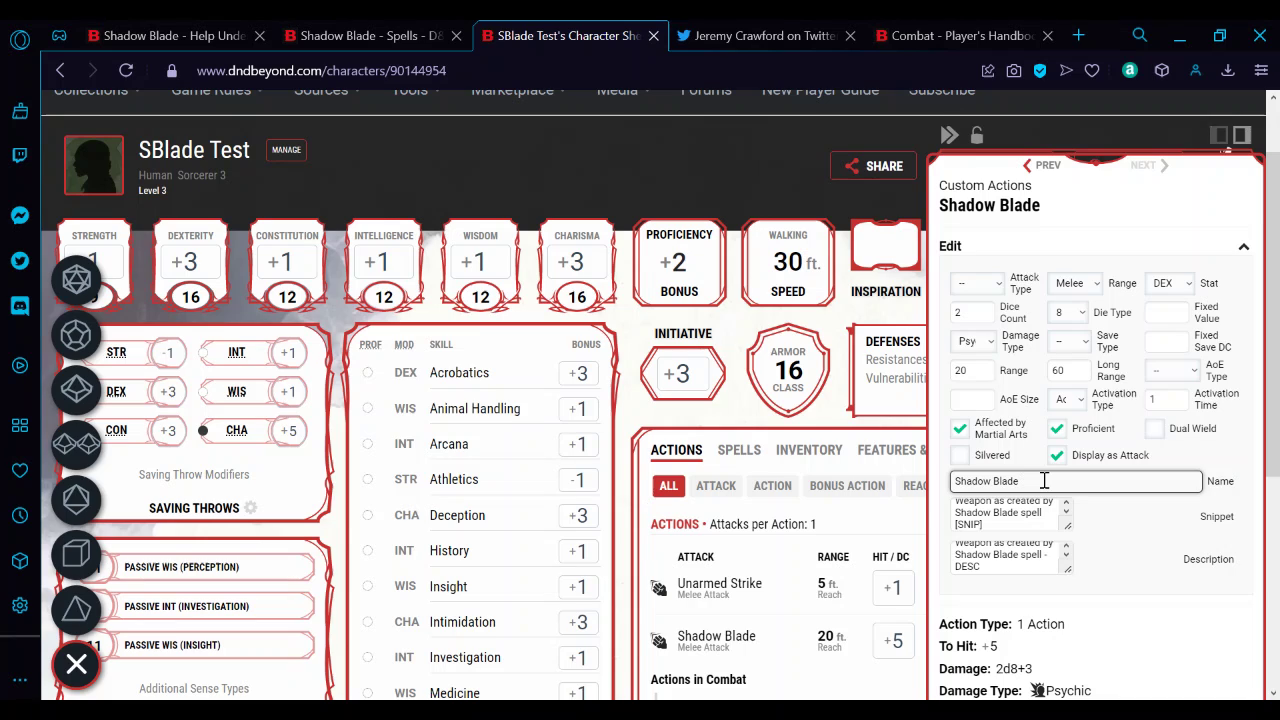
Step: Append an 'Active' tag to the name and insert a green check emoji before it
type("(")
type("Acti")
key("BackSpace")
key("BackSpace")
type("tive]")
left_click(955, 482)
key("super+period")
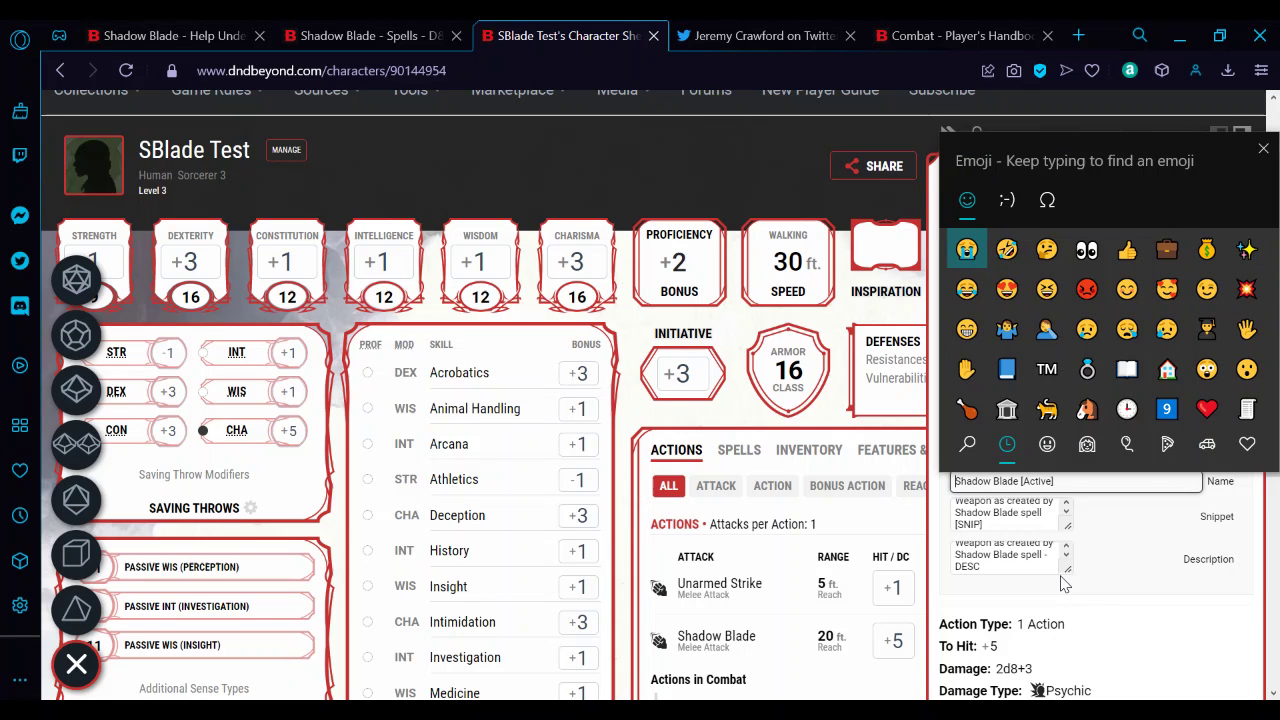
left_click(1010, 204)
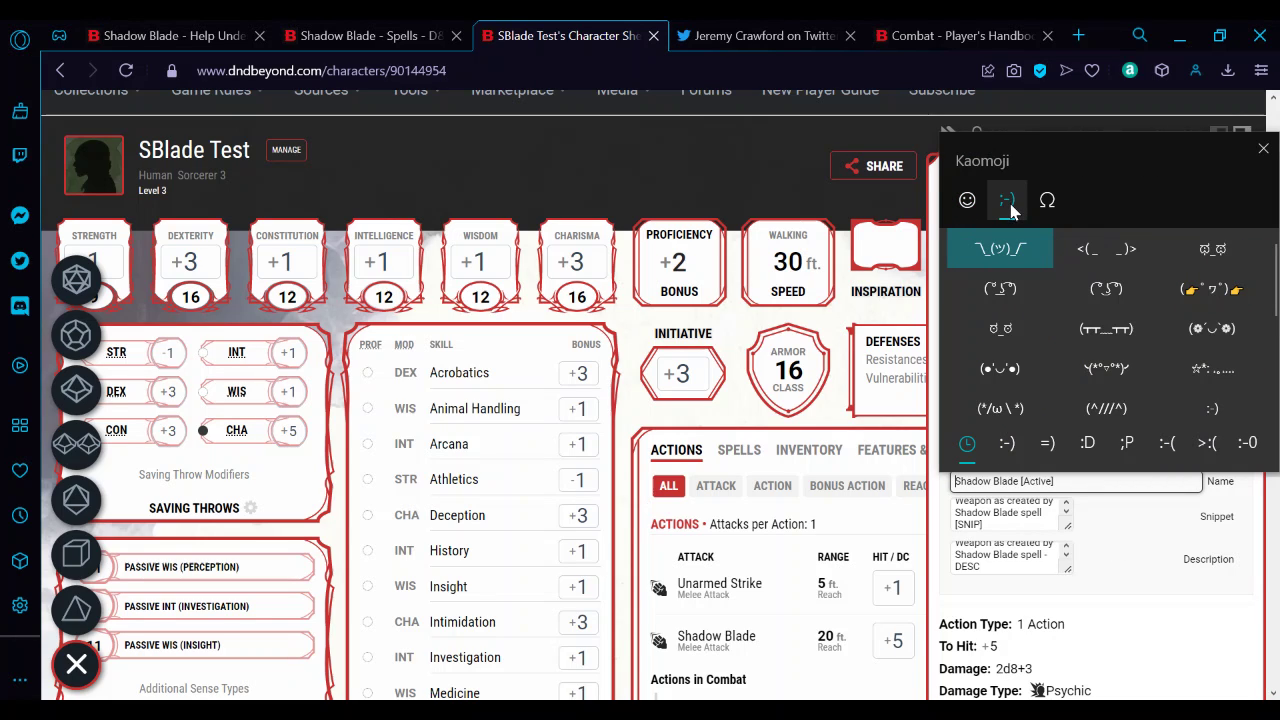
left_click(967, 202)
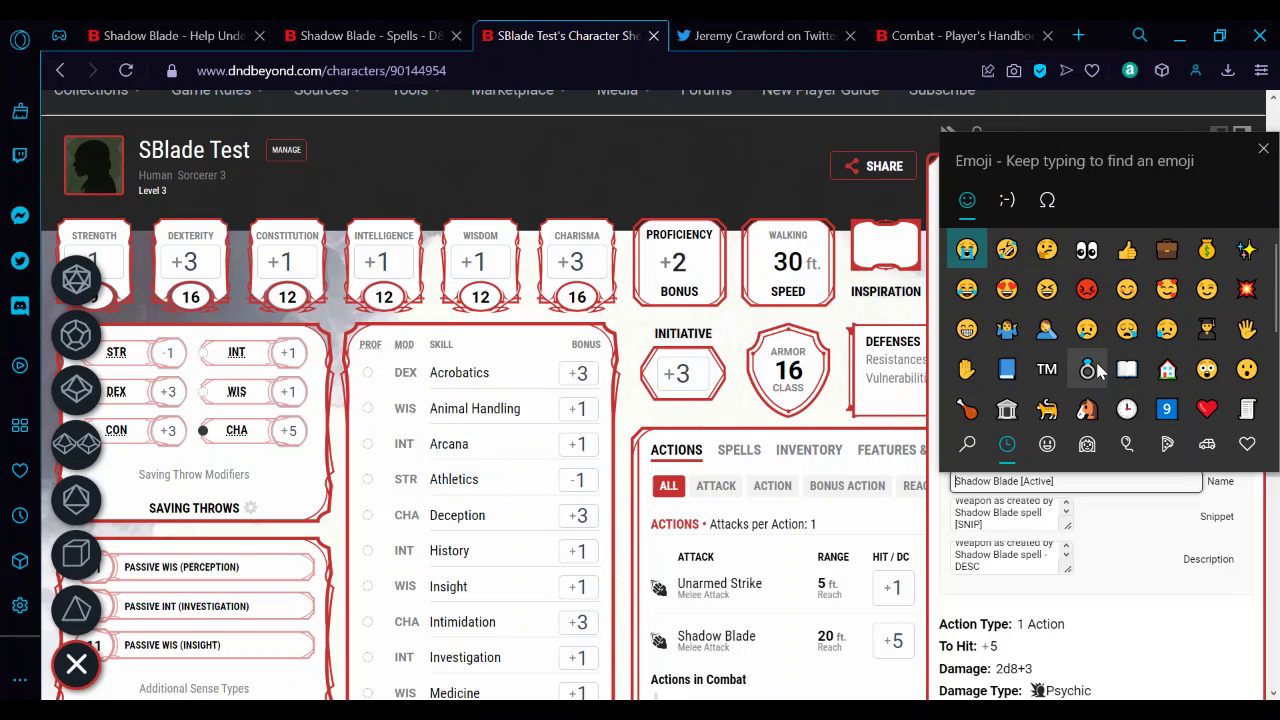
left_click(968, 450)
type("tick")
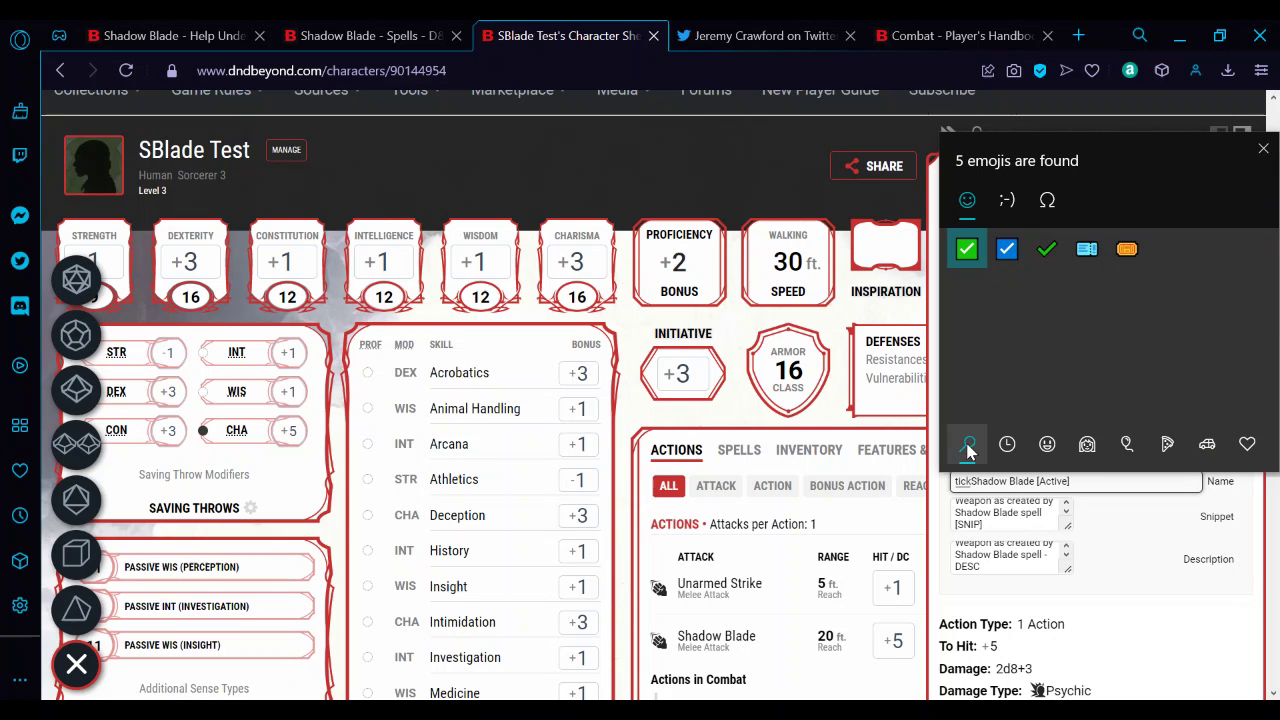
left_click(966, 248)
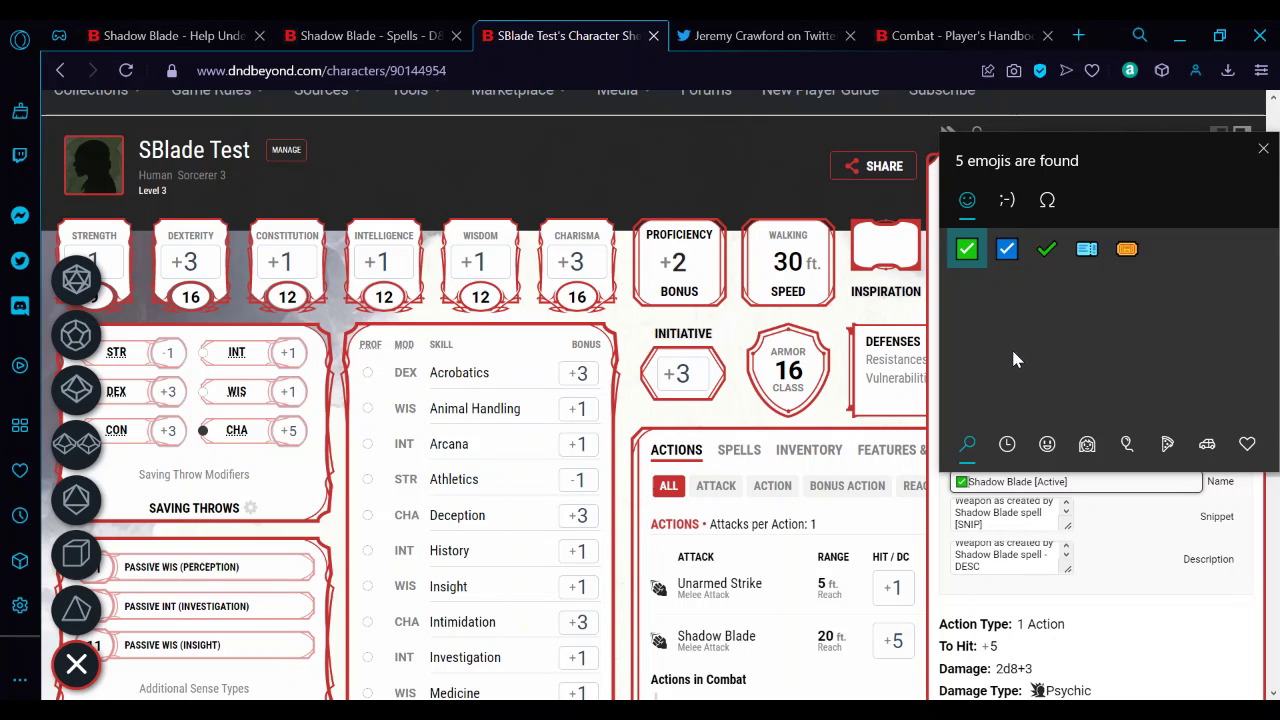
left_click(1262, 150)
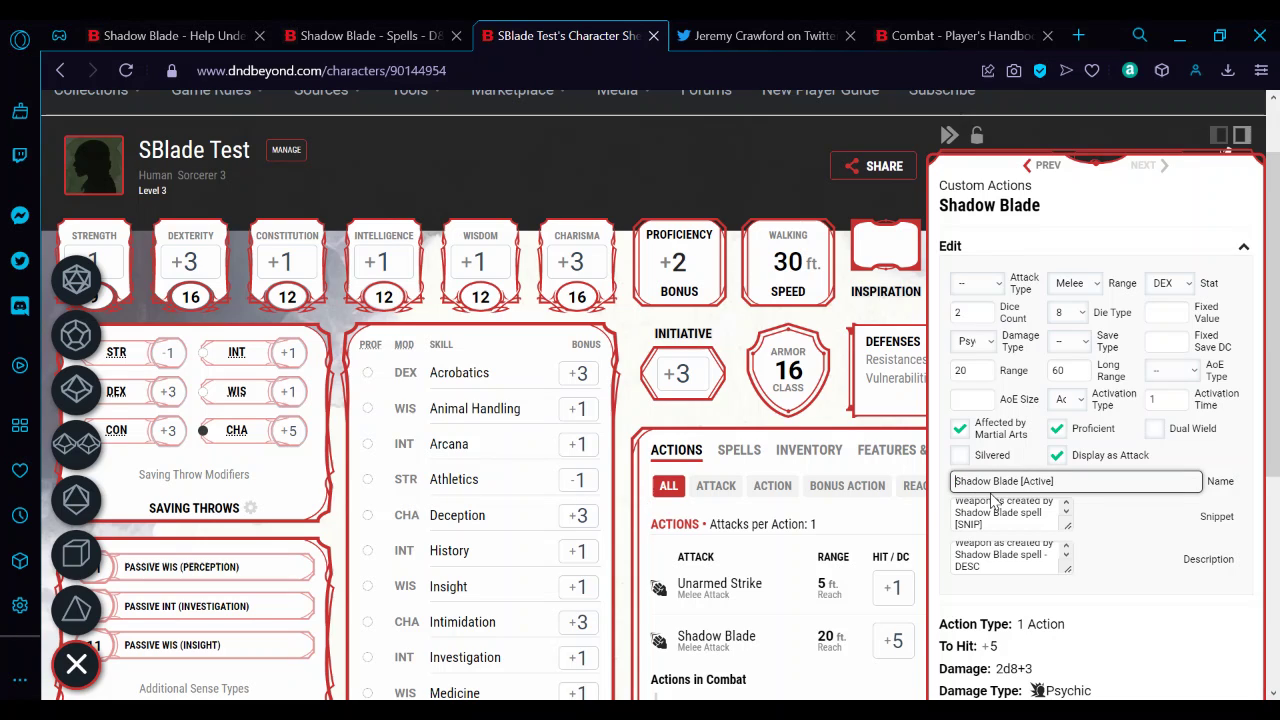
Step: Insert a red cross emoji at the start of the action name
key("super+period")
left_click(966, 443)
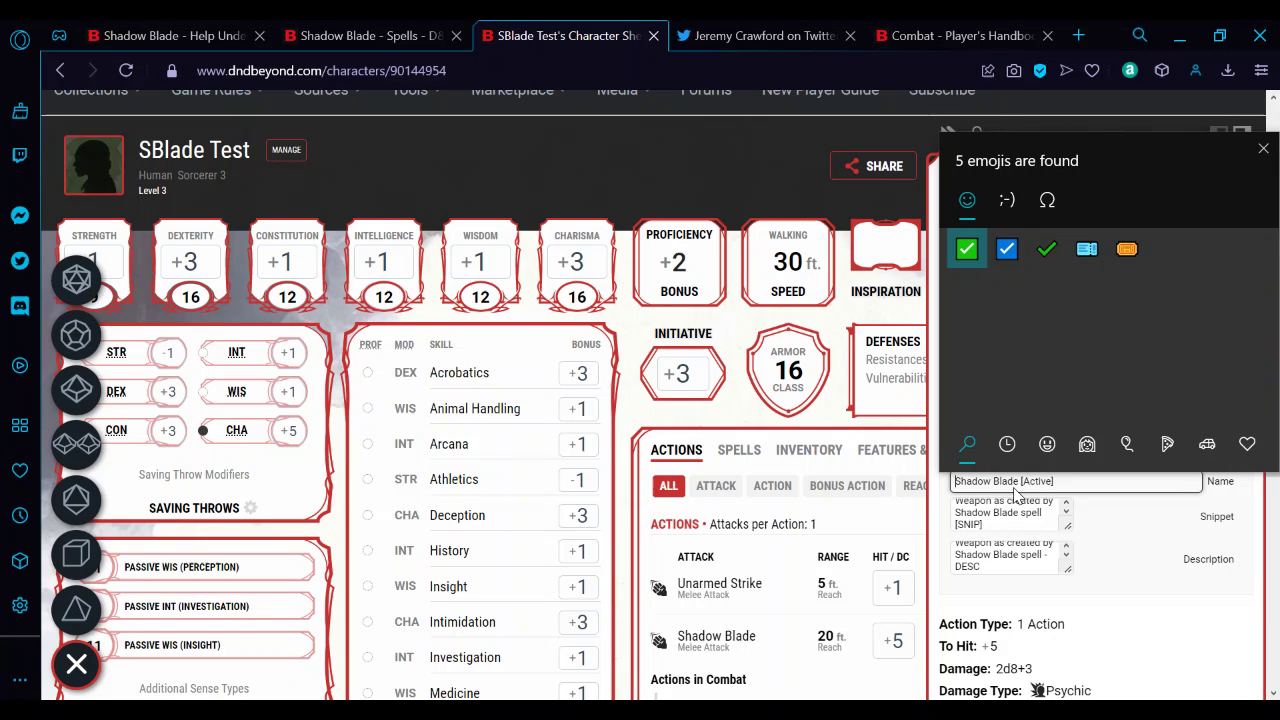
type("cross")
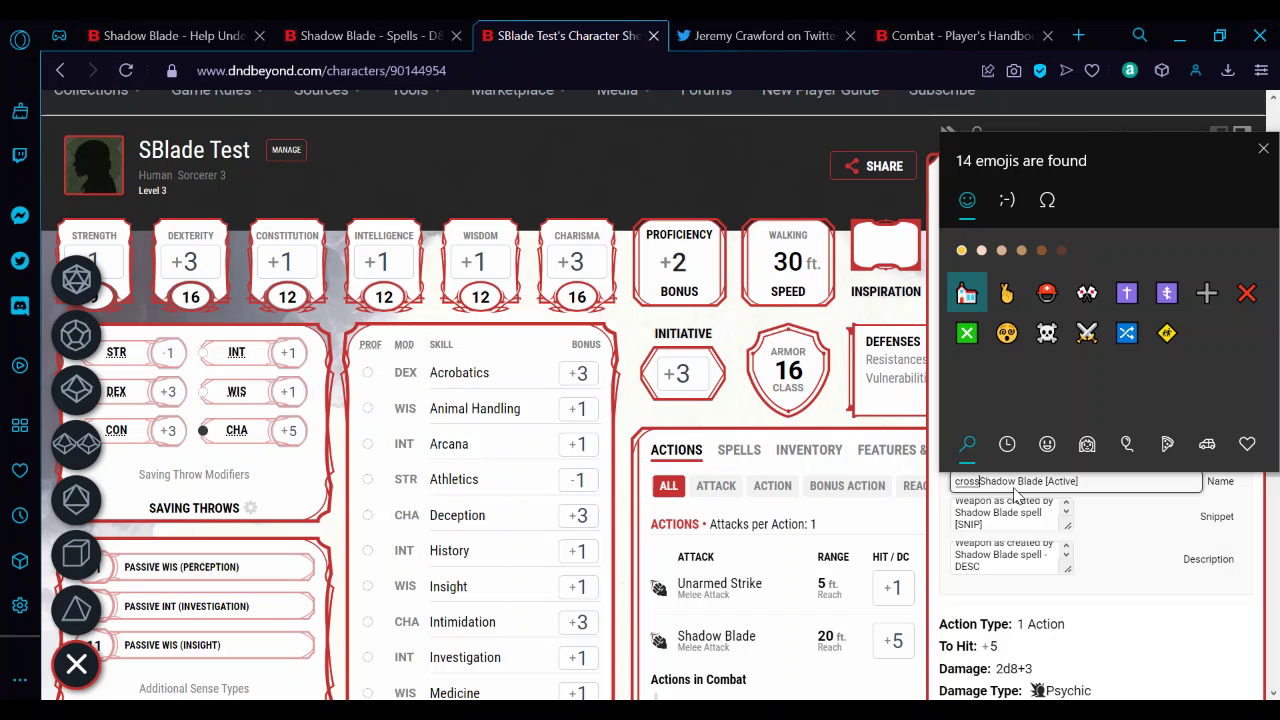
left_click(1246, 293)
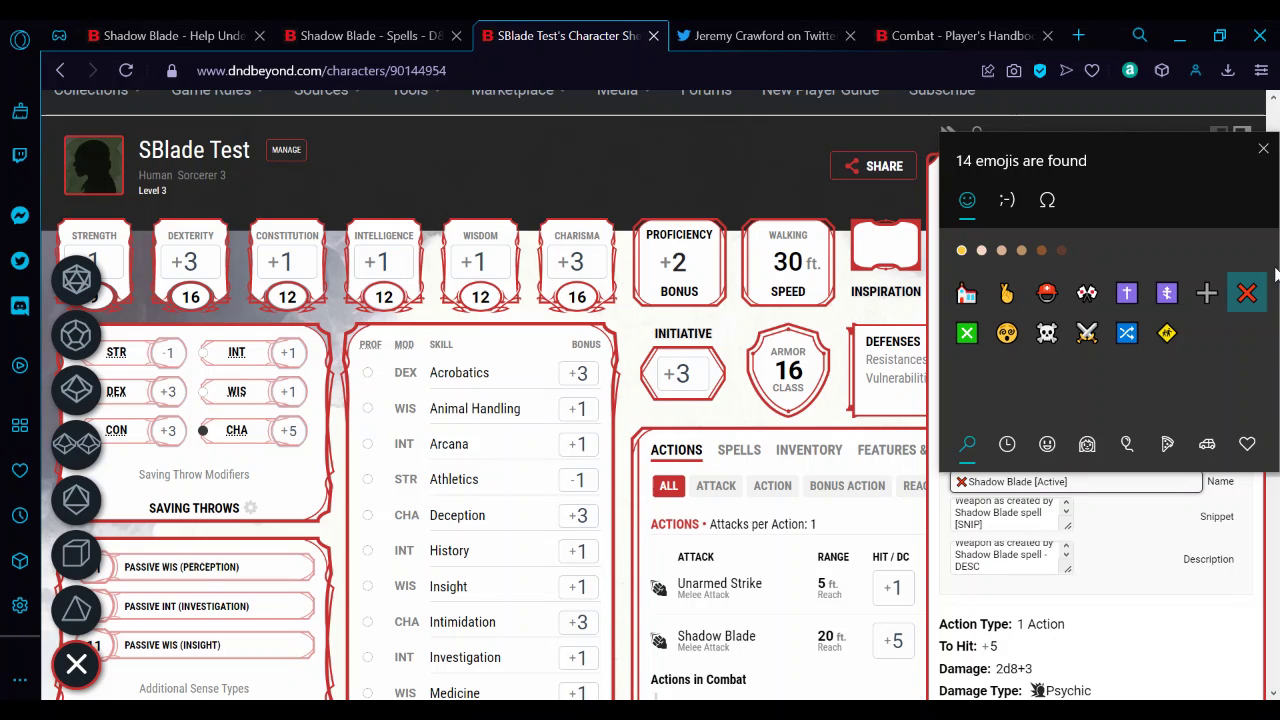
left_click(1263, 148)
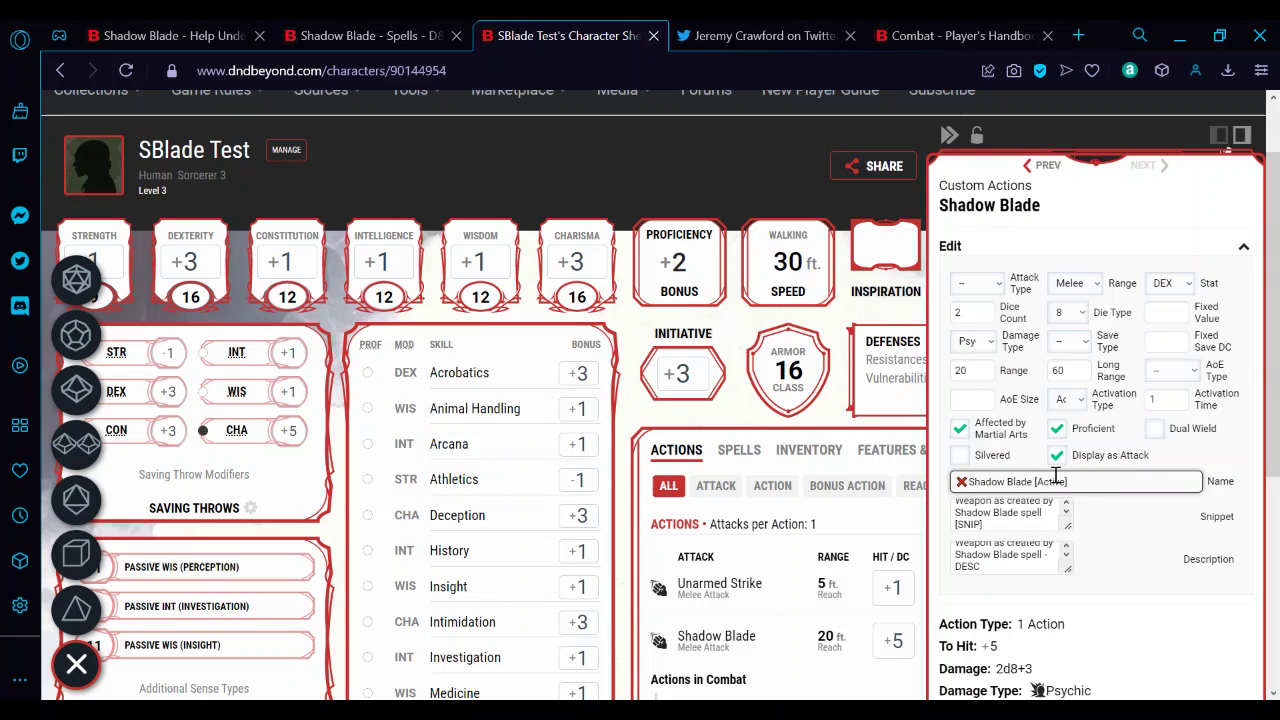
Step: Remove 'Active' and its brackets from the name and save the cross-marked action
double_click(1050, 481)
key("BackSpace")
key("BackSpace")
key("Delete")
key("super+period")
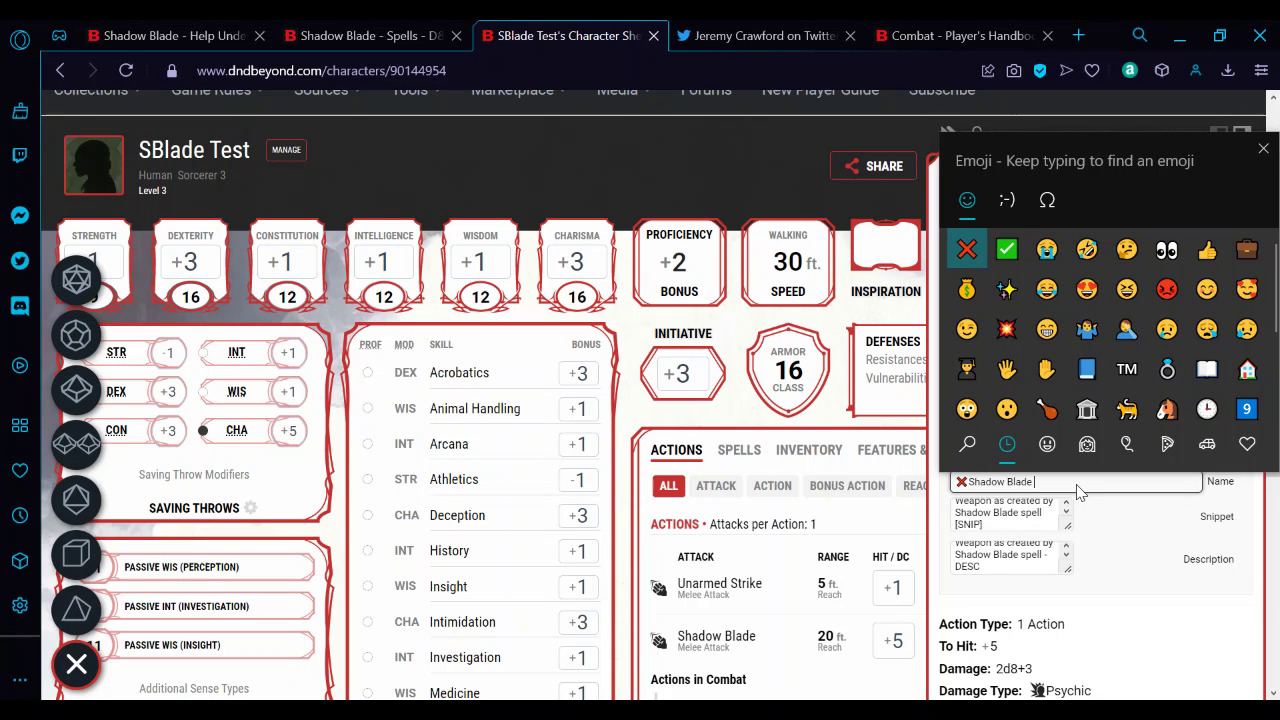
type("tick")
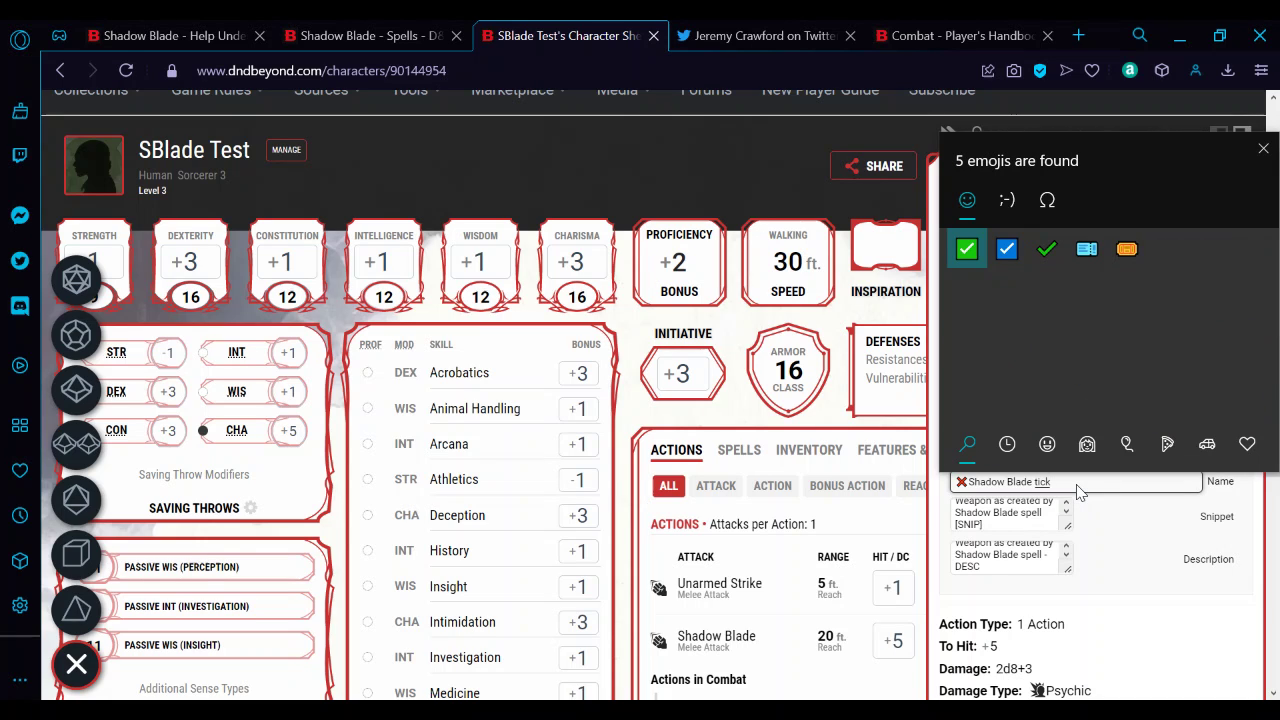
key("BackSpace")
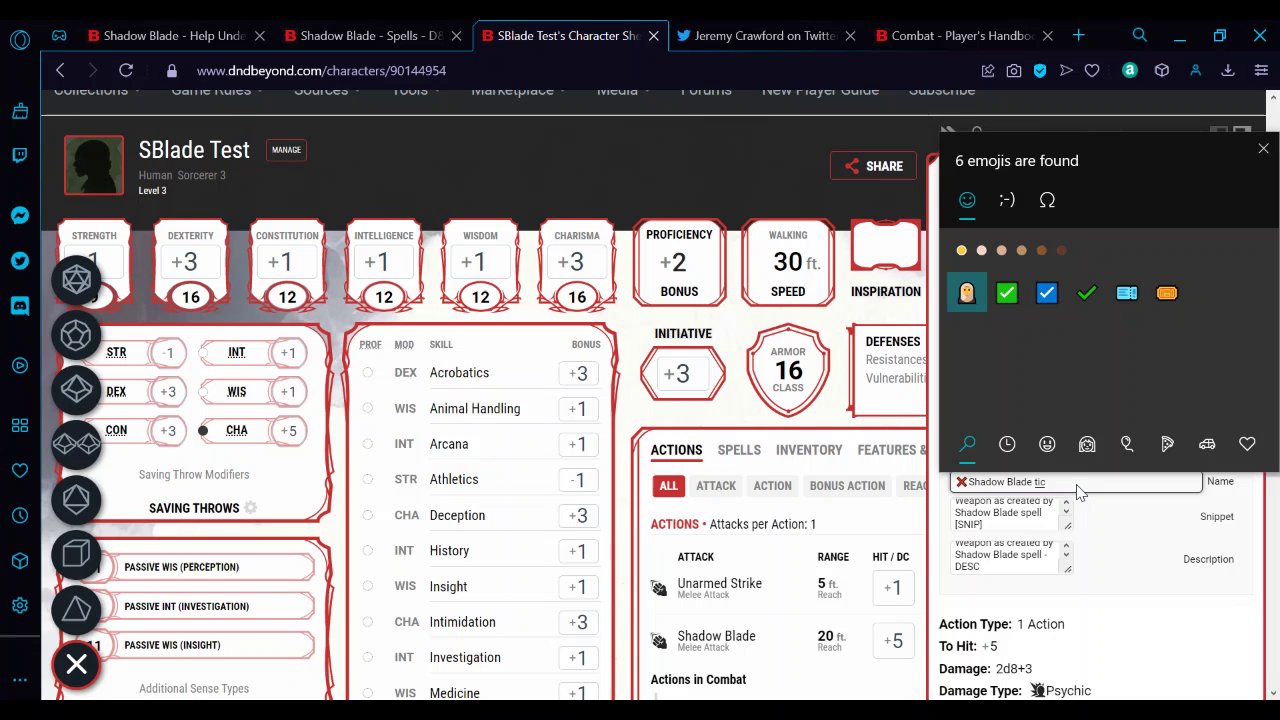
key("BackSpace")
key("BackSpace")
key("BackSpace")
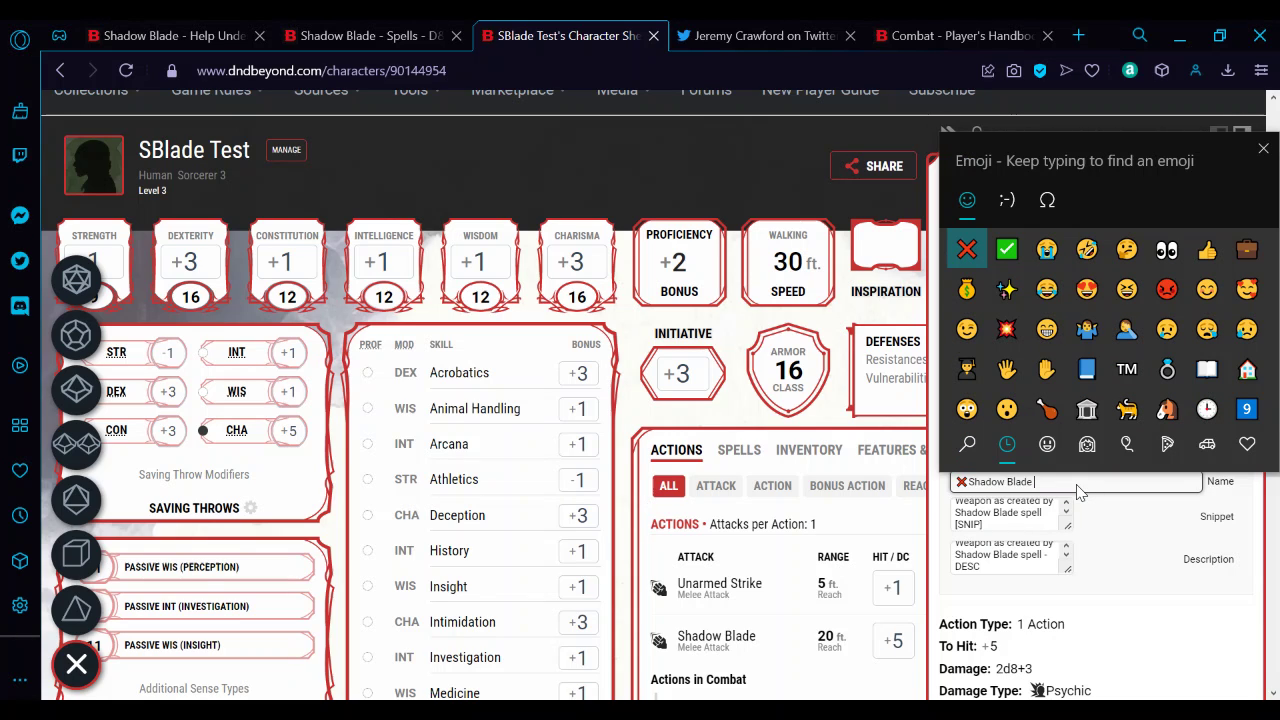
key("Escape")
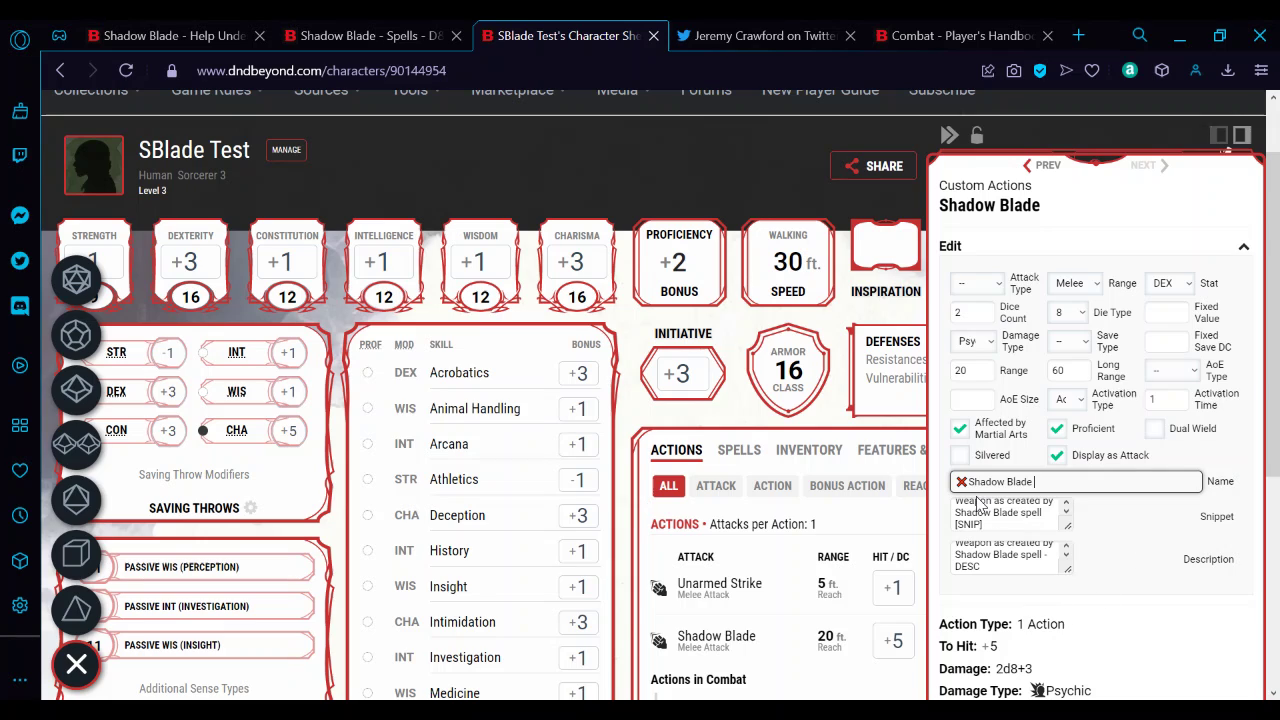
left_click(1080, 606)
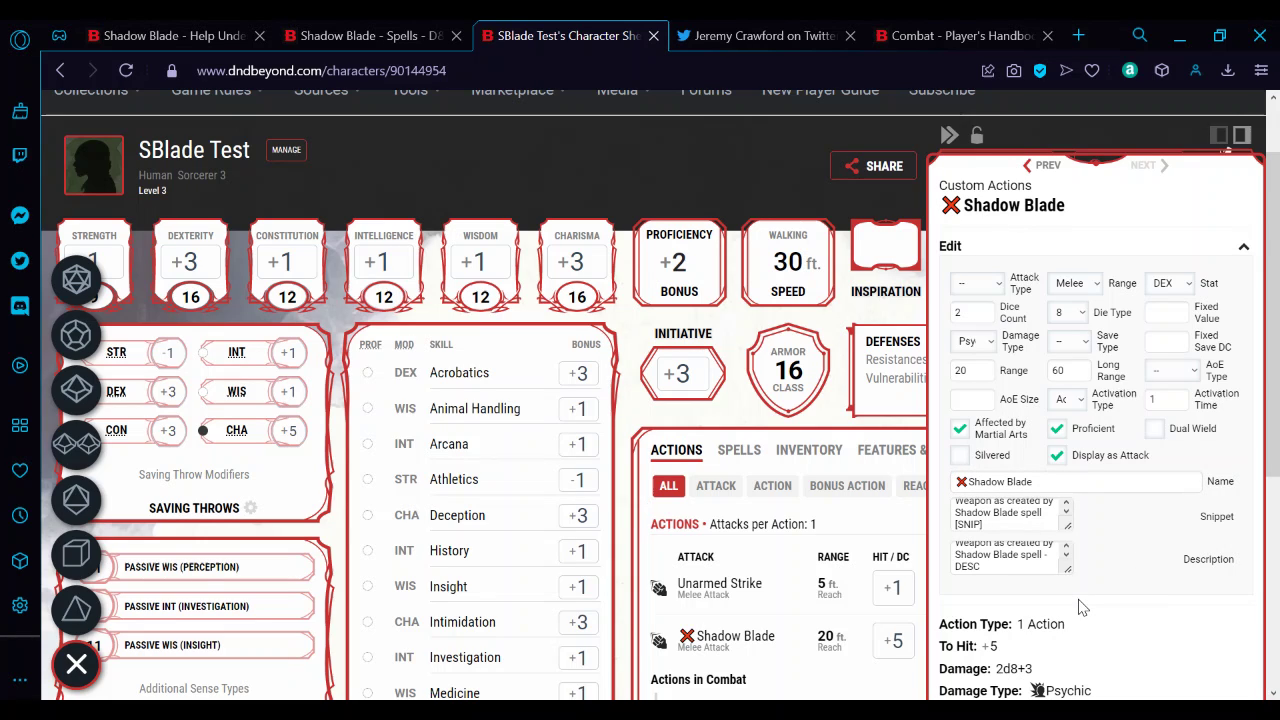
Step: Test-roll Shadow Blade's +5 to hit and 2d8+3 damage, clearing each result
left_click(632, 508)
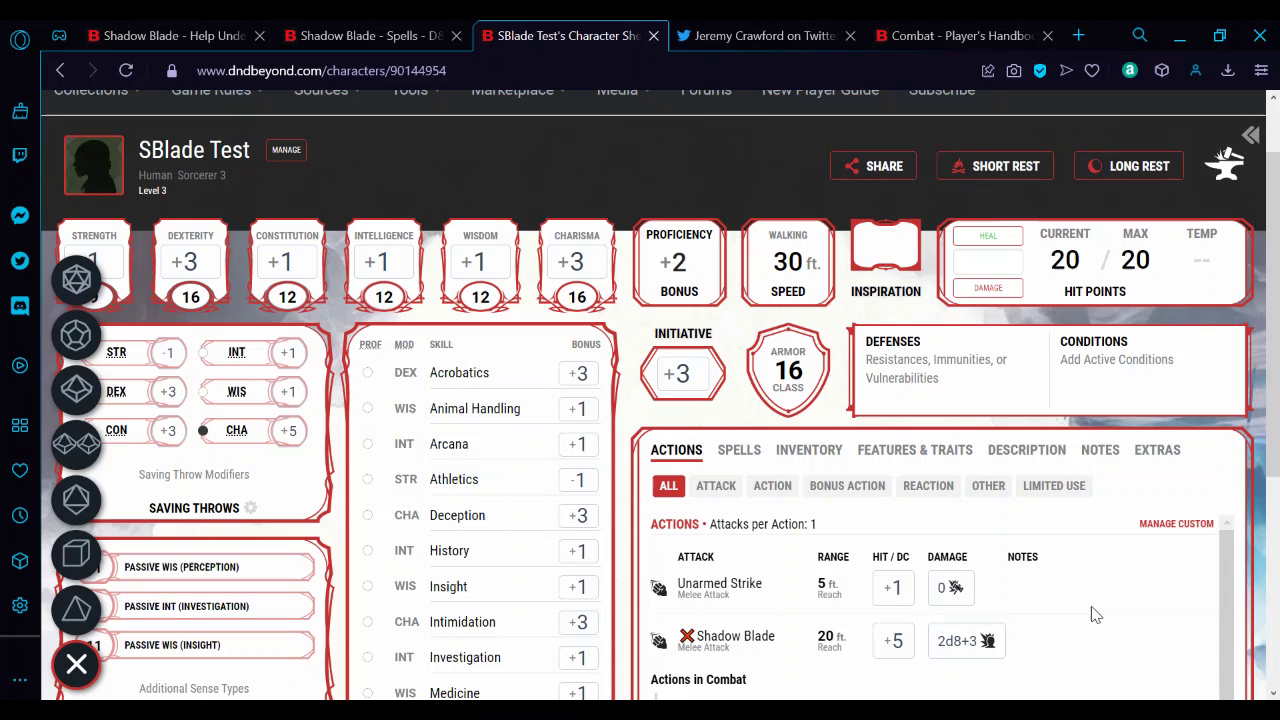
left_click(893, 645)
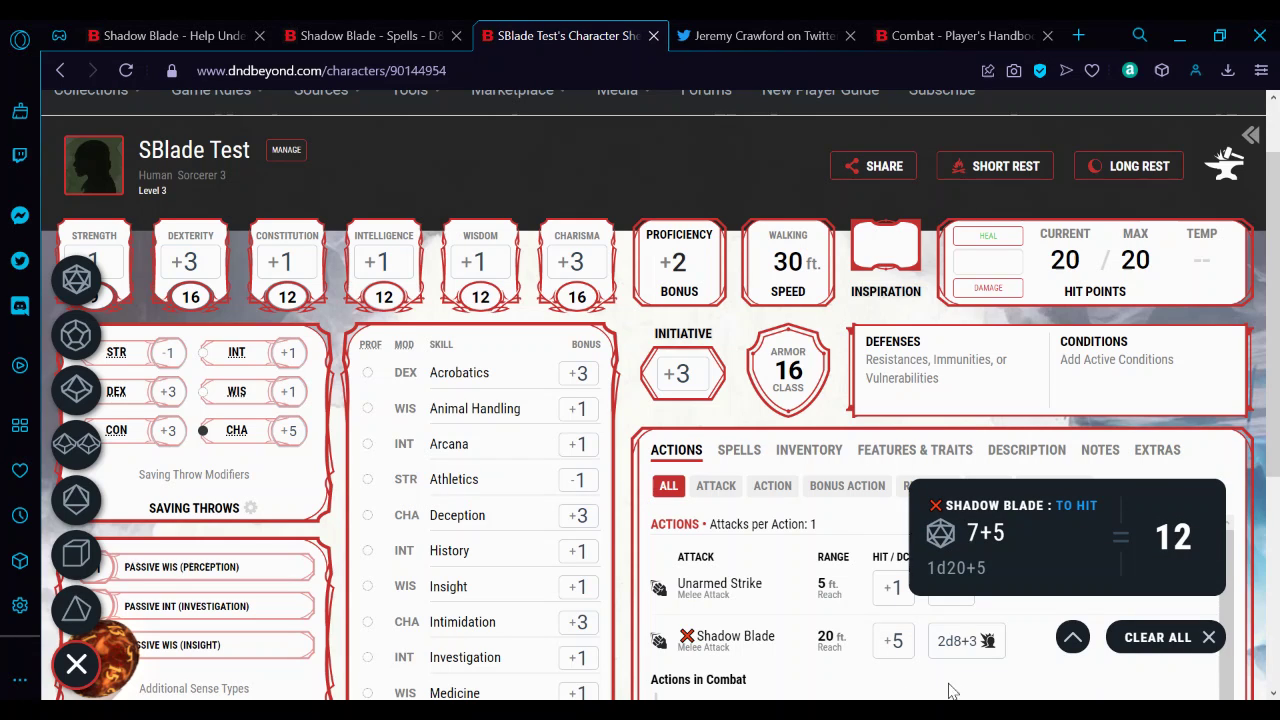
left_click(1160, 637)
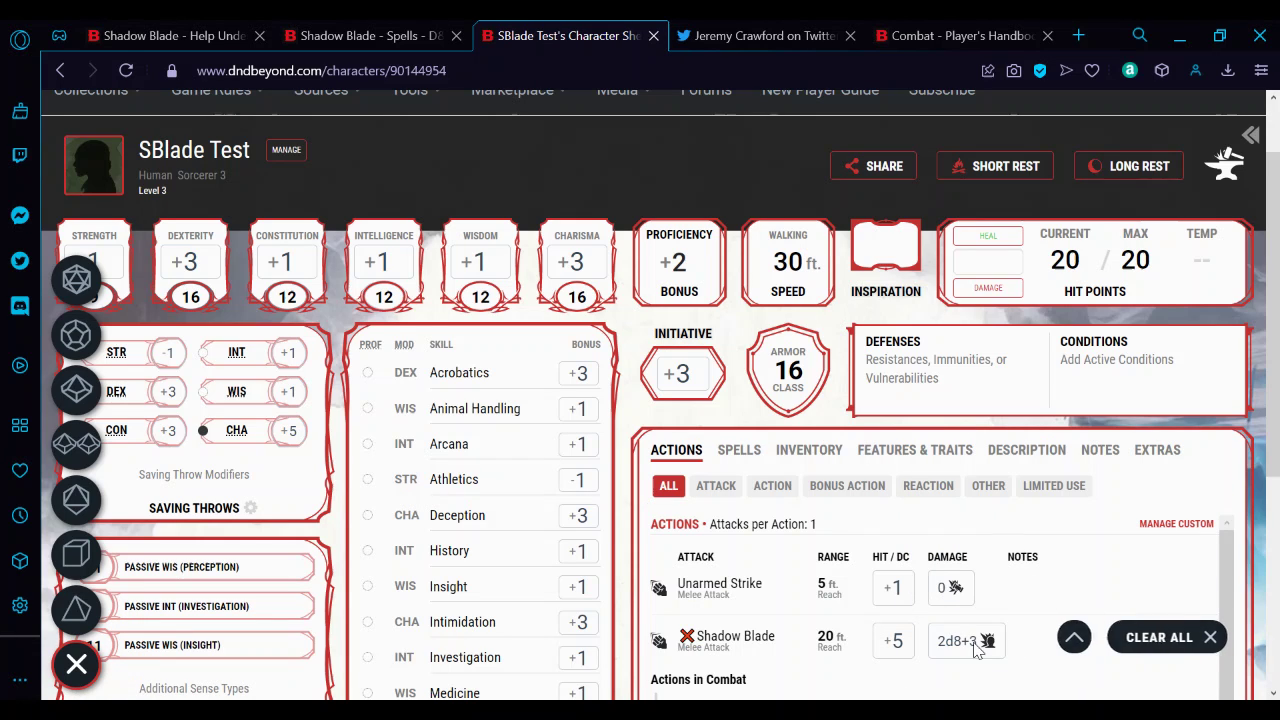
left_click(952, 650)
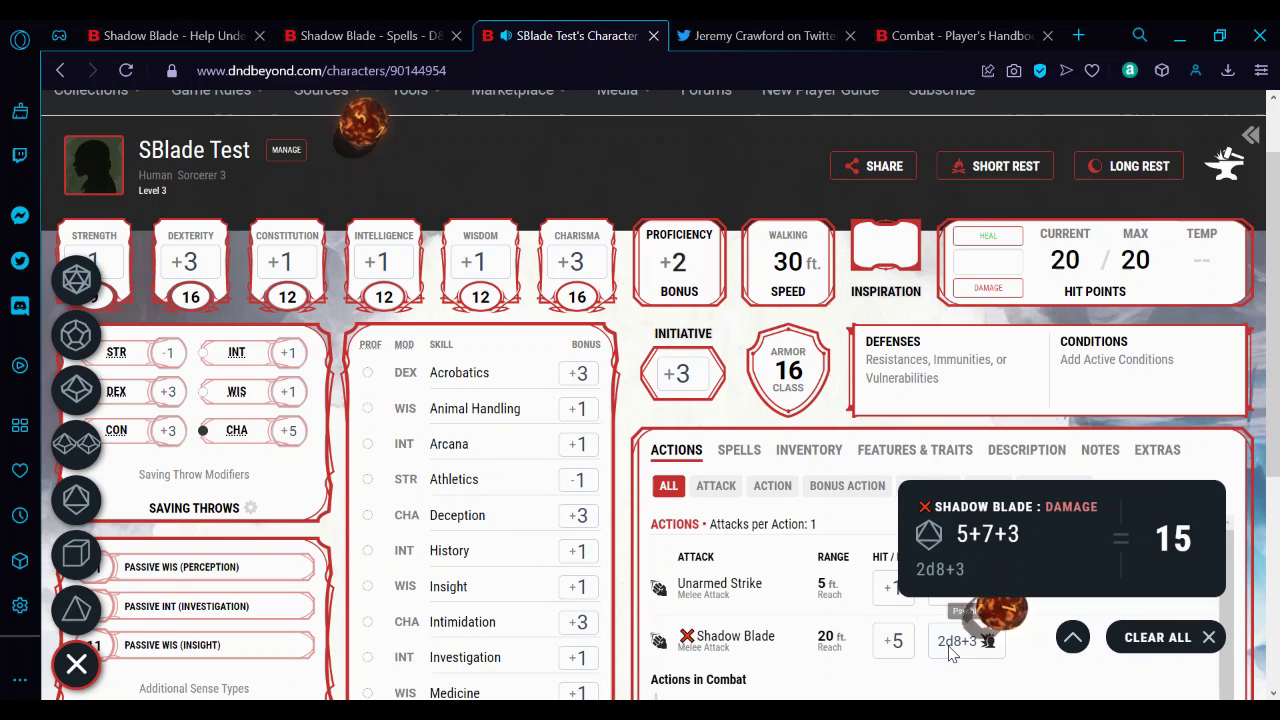
left_click(1153, 648)
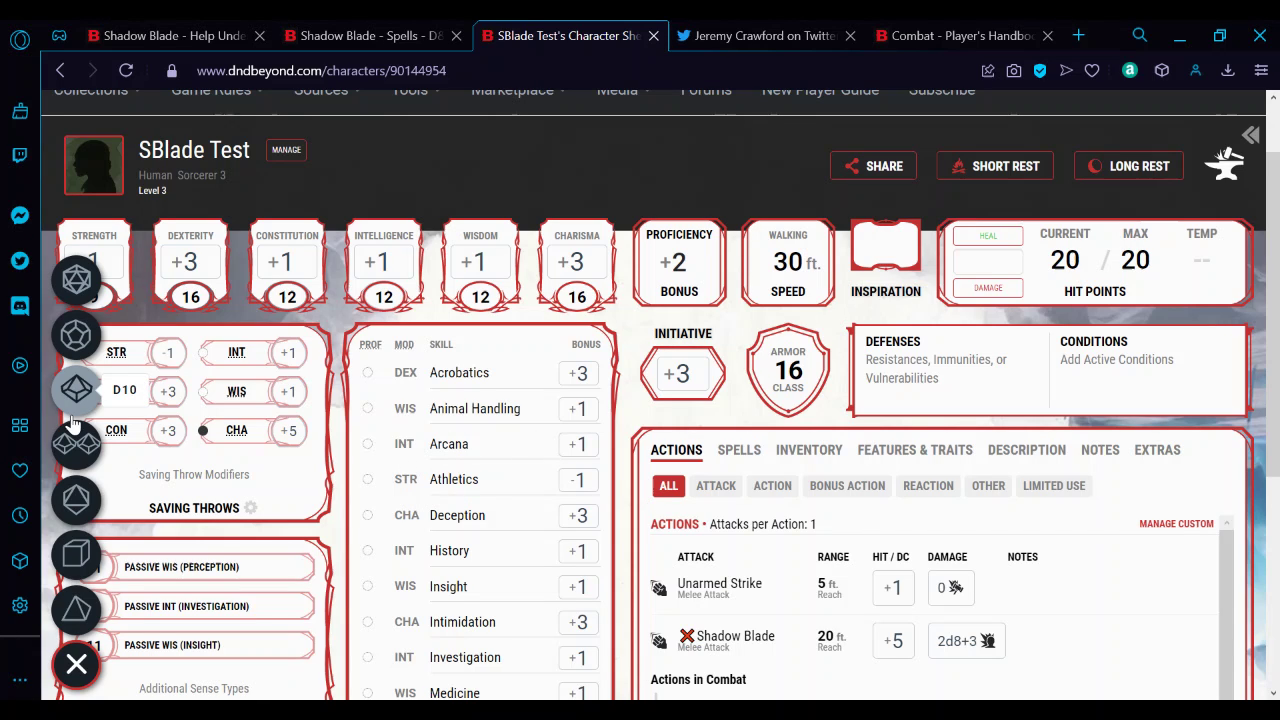
Step: Roll a custom d8 from the dice tray and clear the result
left_click(75, 518)
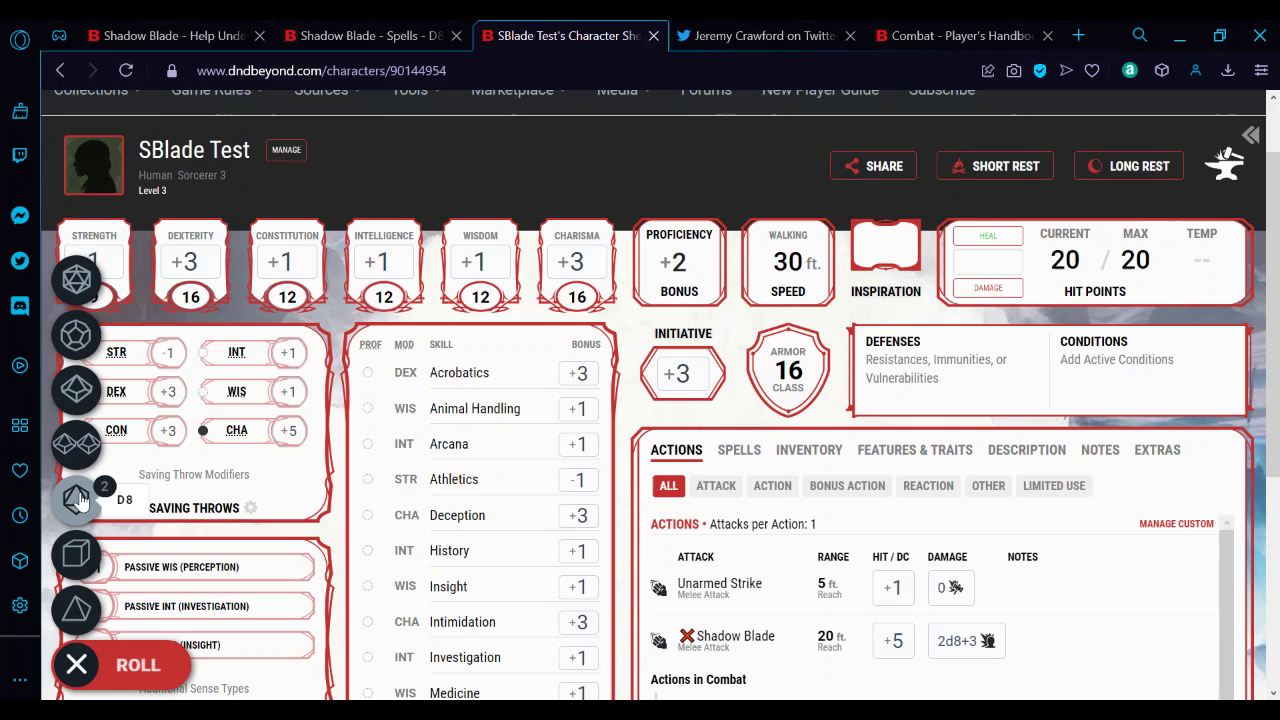
left_click(137, 665)
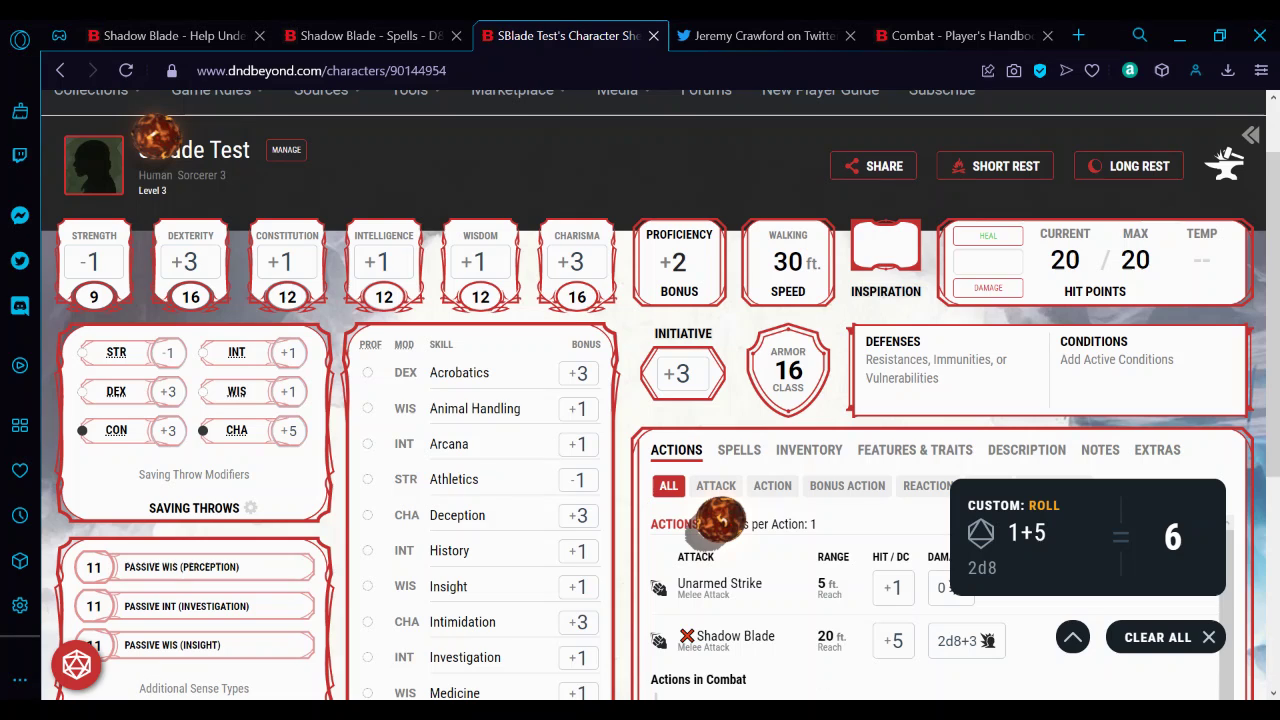
left_click(1163, 638)
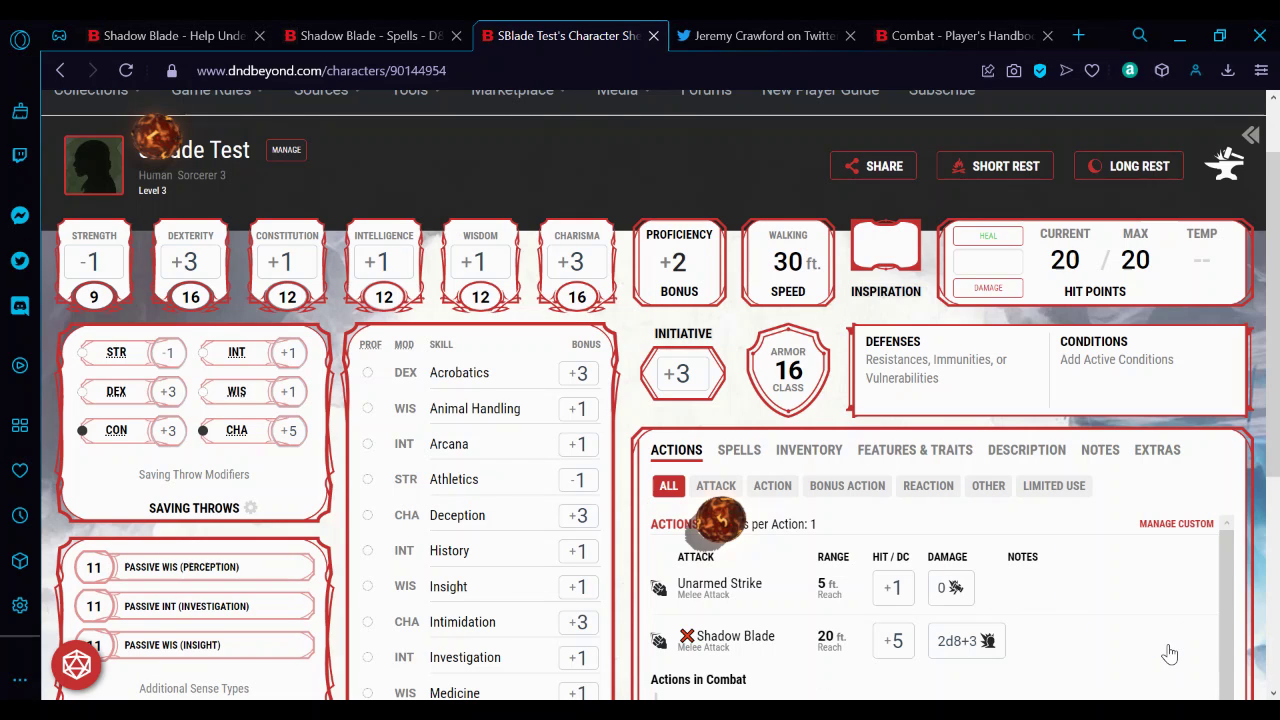
Step: Open Shadow Blade's details and expand then collapse its Edit settings unchanged
left_click(740, 650)
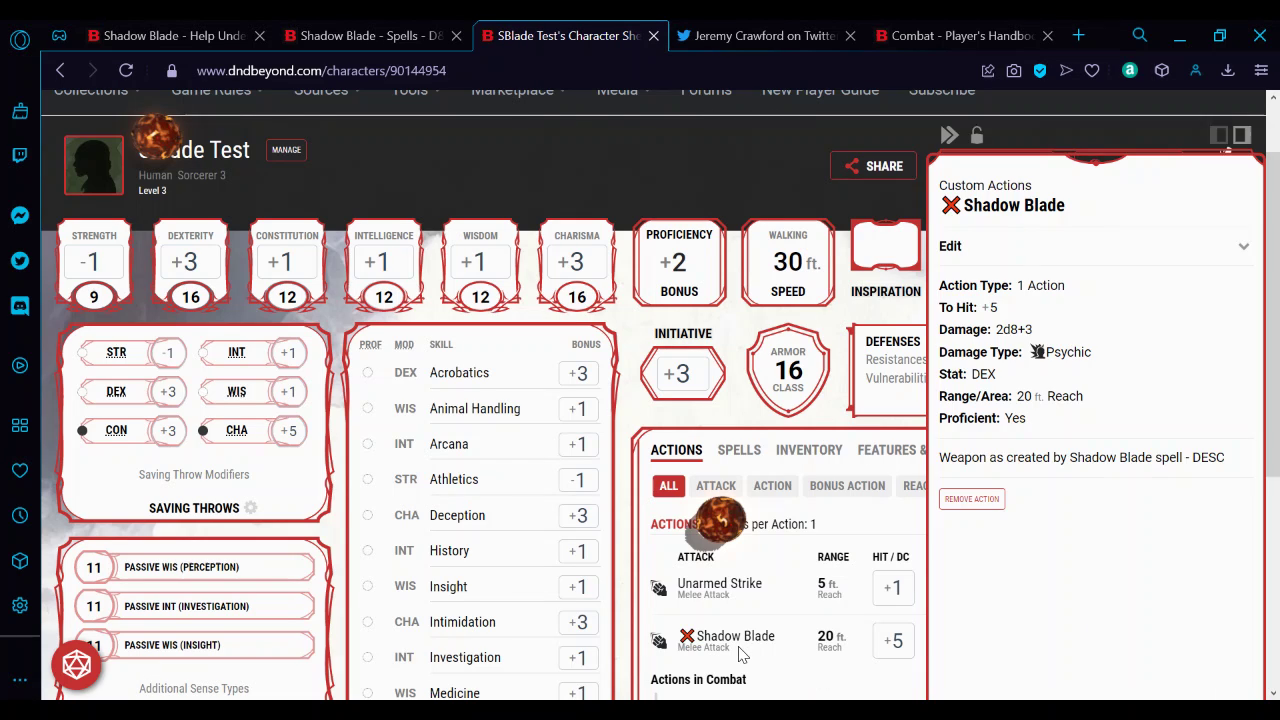
left_click(1213, 252)
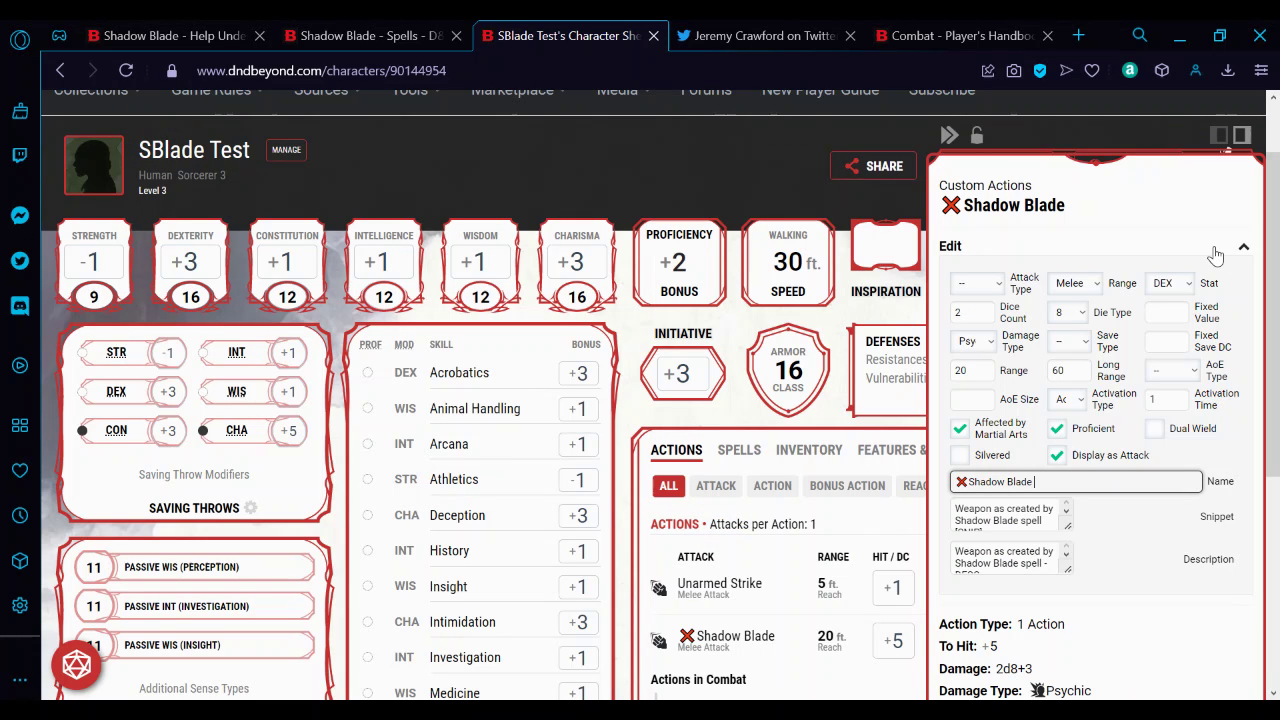
left_click(1201, 249)
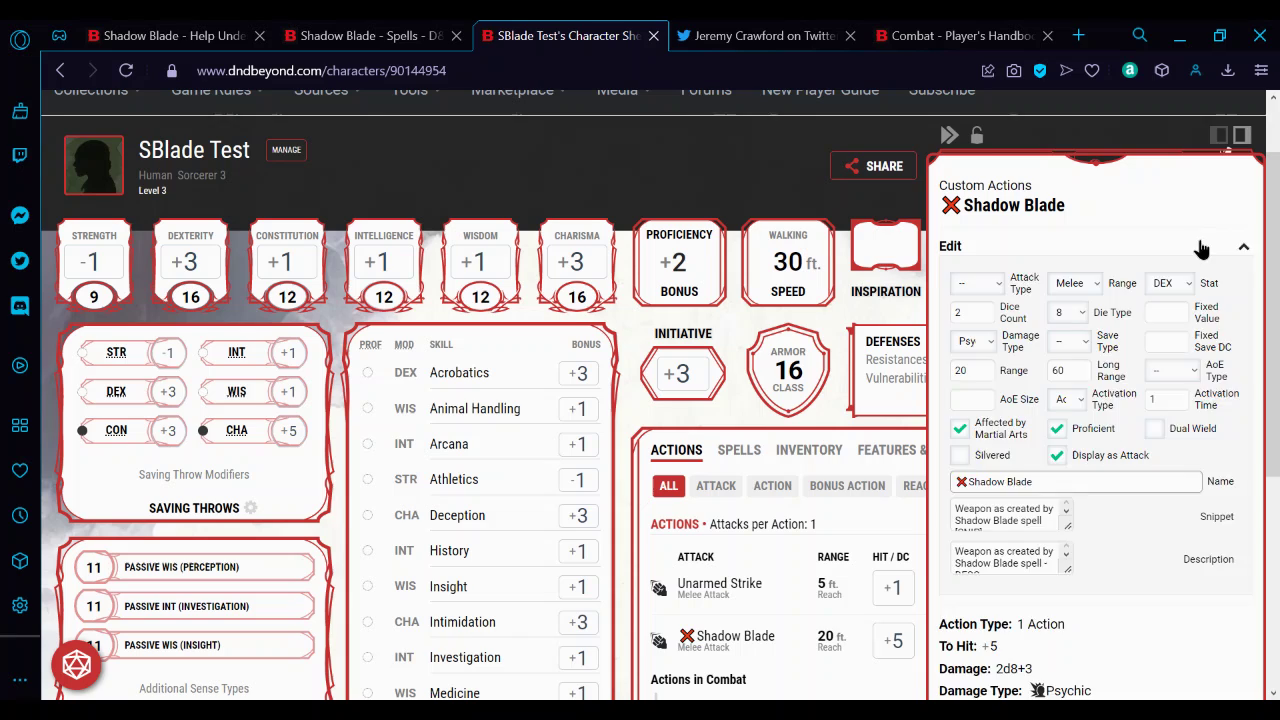
left_click(1201, 249)
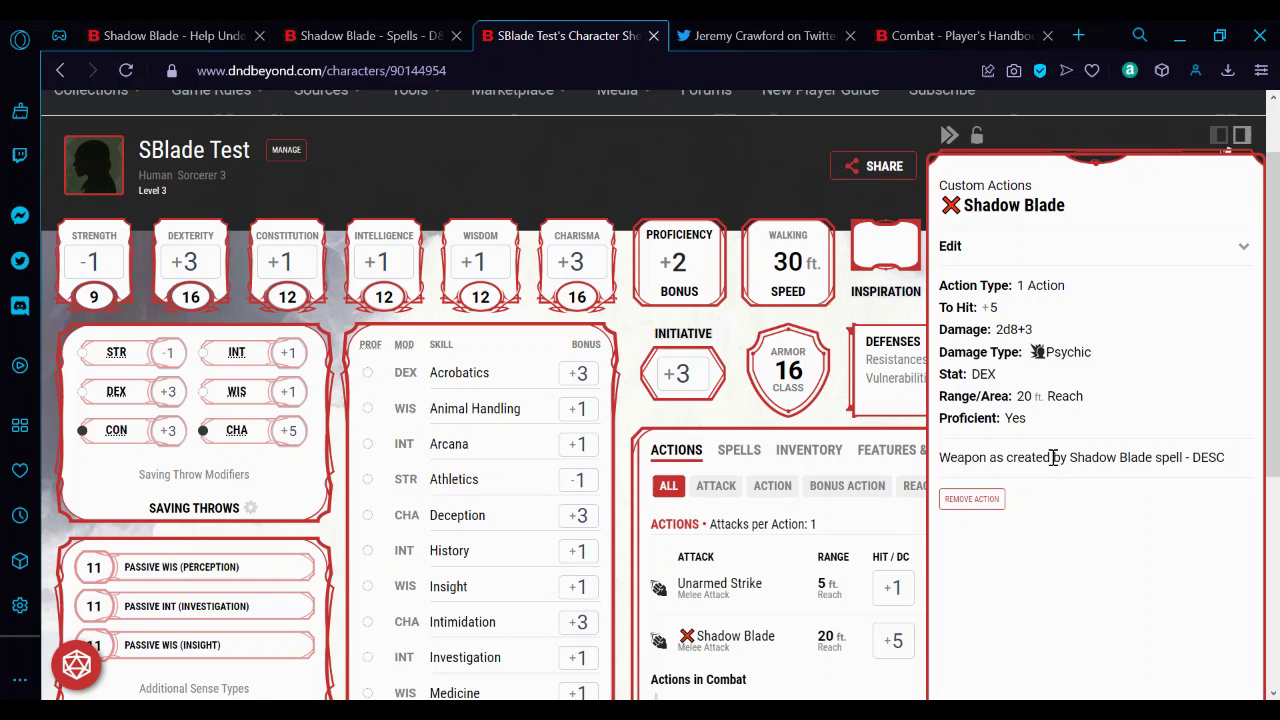
Step: Close and reopen the Shadow Blade details from the descriptions and the attack row
left_click(627, 458)
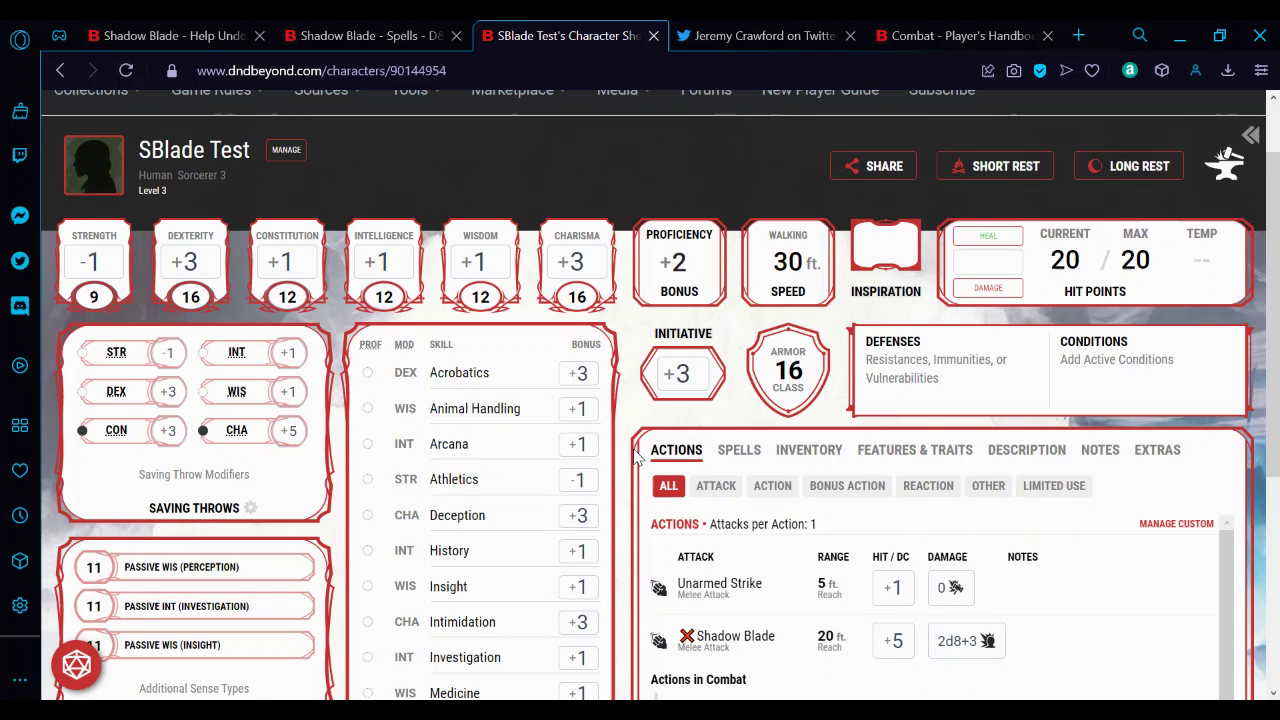
scroll(1107, 440, "down", 4)
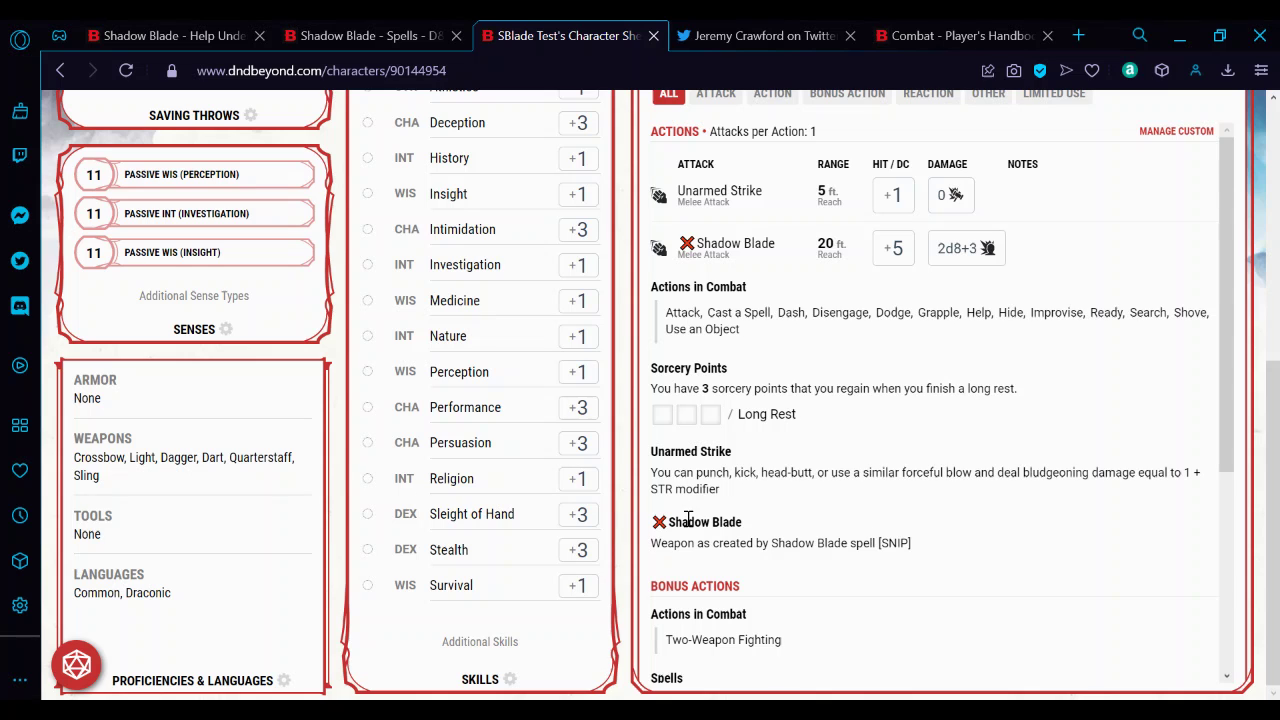
left_click(793, 547)
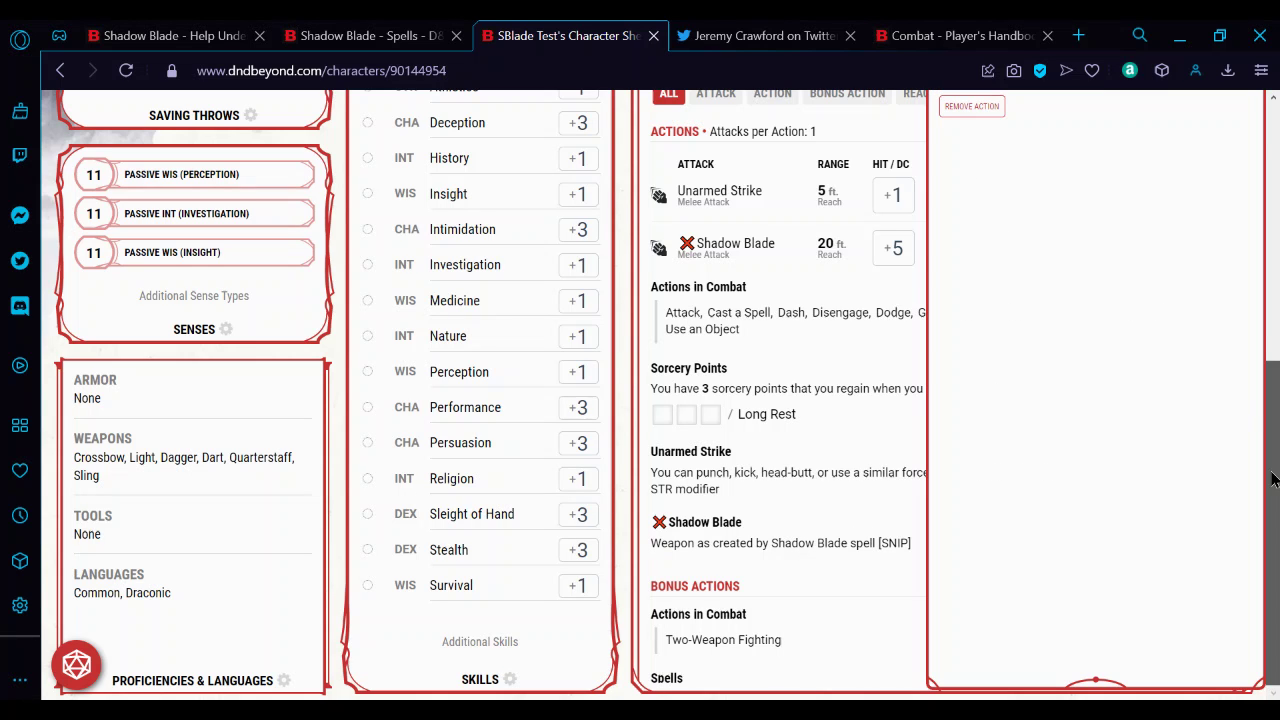
key("ctrl+minus")
key("ctrl+plus")
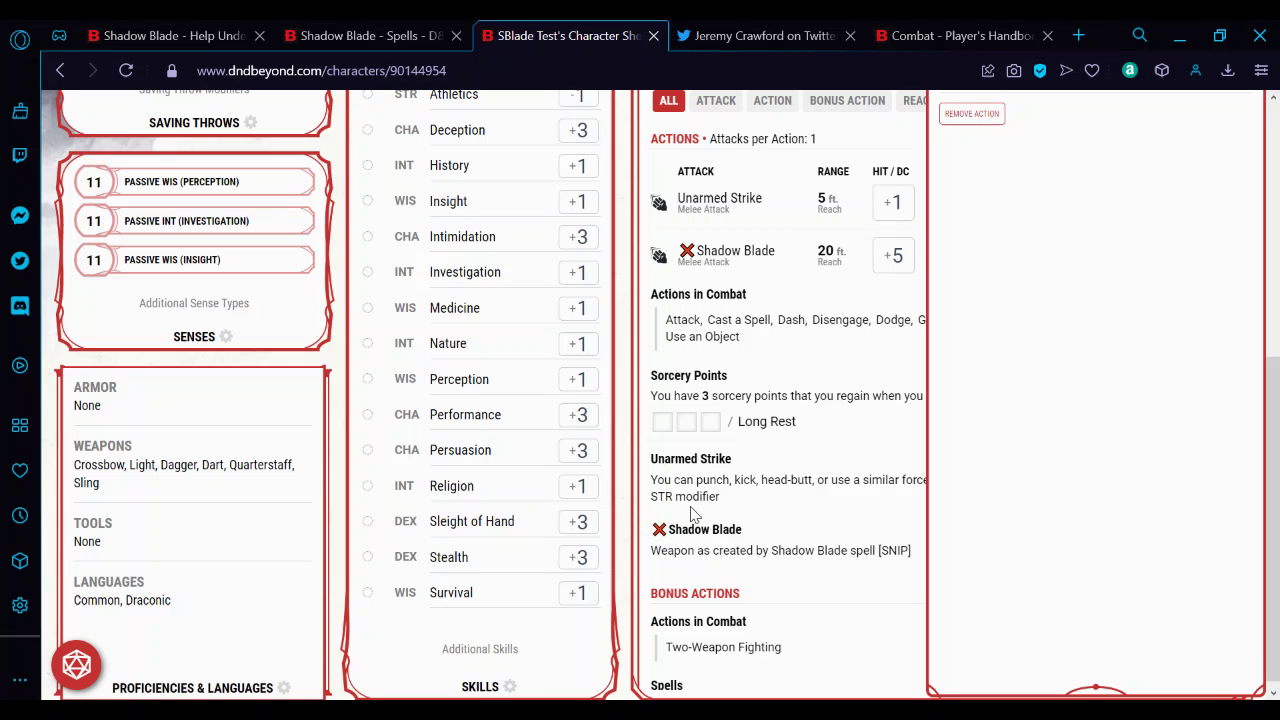
left_click(628, 519)
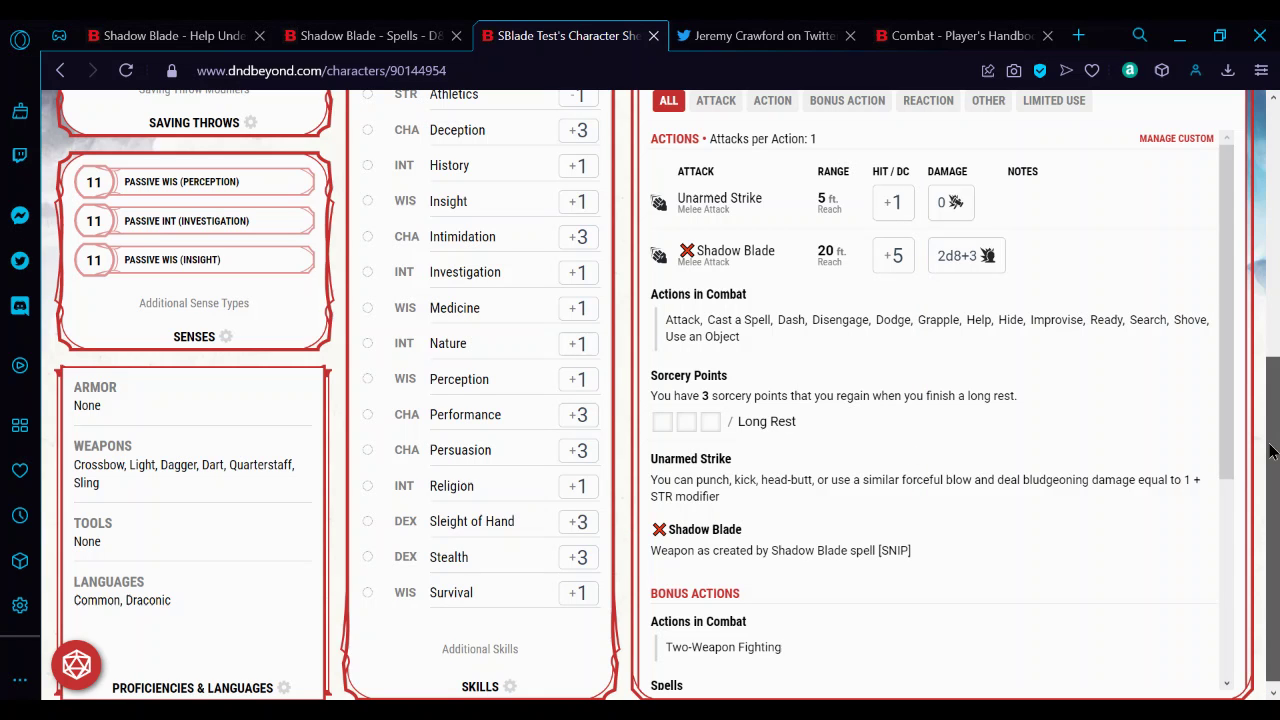
scroll(1274, 400, "up", 2)
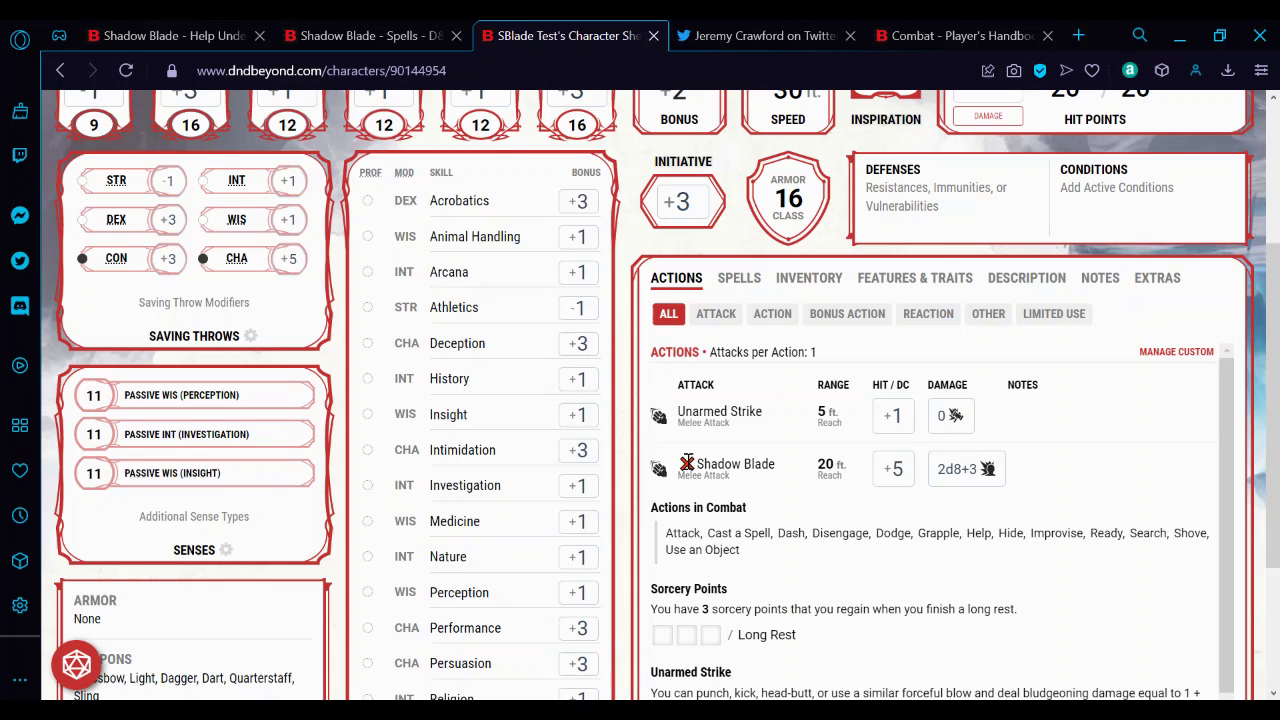
left_click(748, 465)
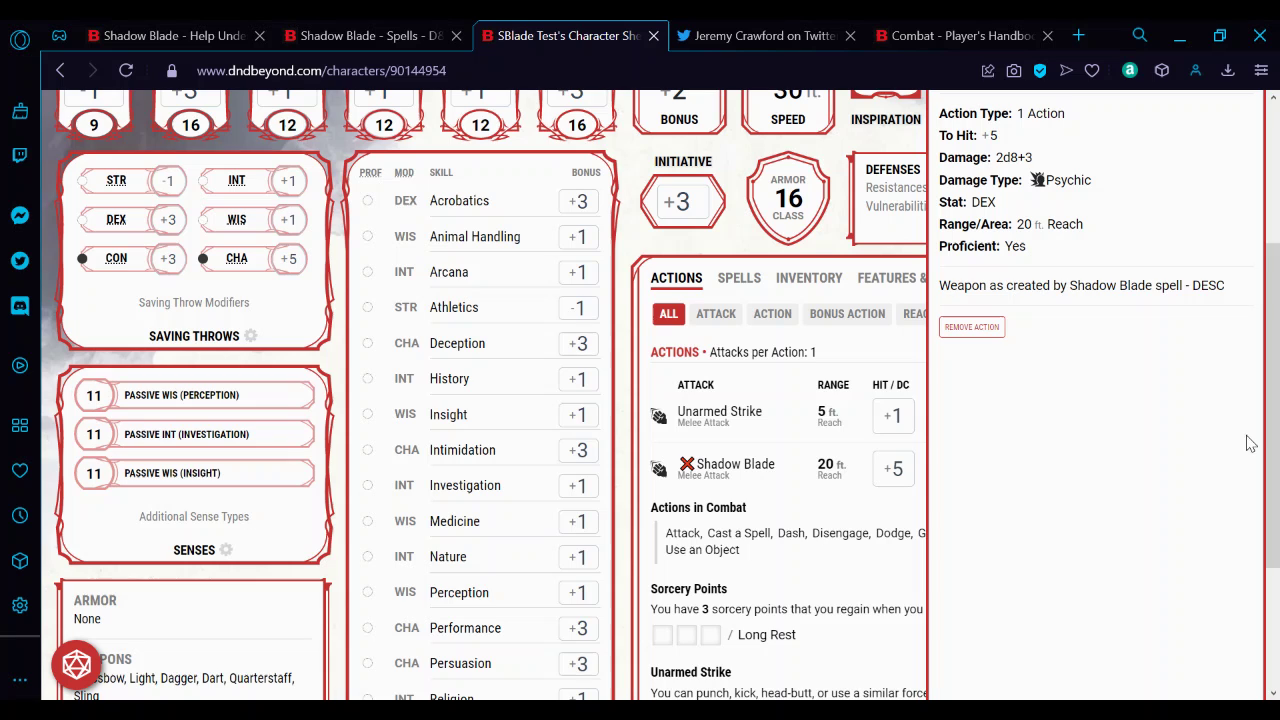
scroll(1278, 437, "up", 2)
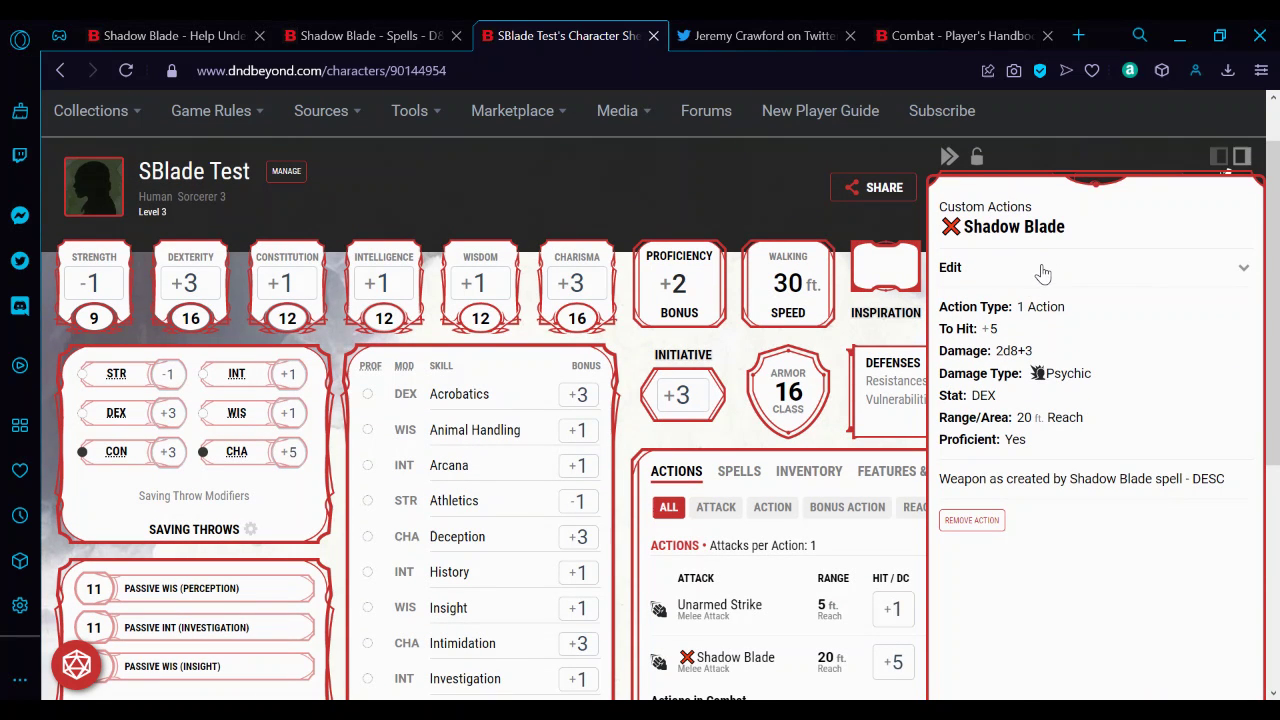
Step: Rename the action 'Shadow Blade [10 turns]', then '[10]', finally 'Shadow Blade [9]'
left_click(1043, 272)
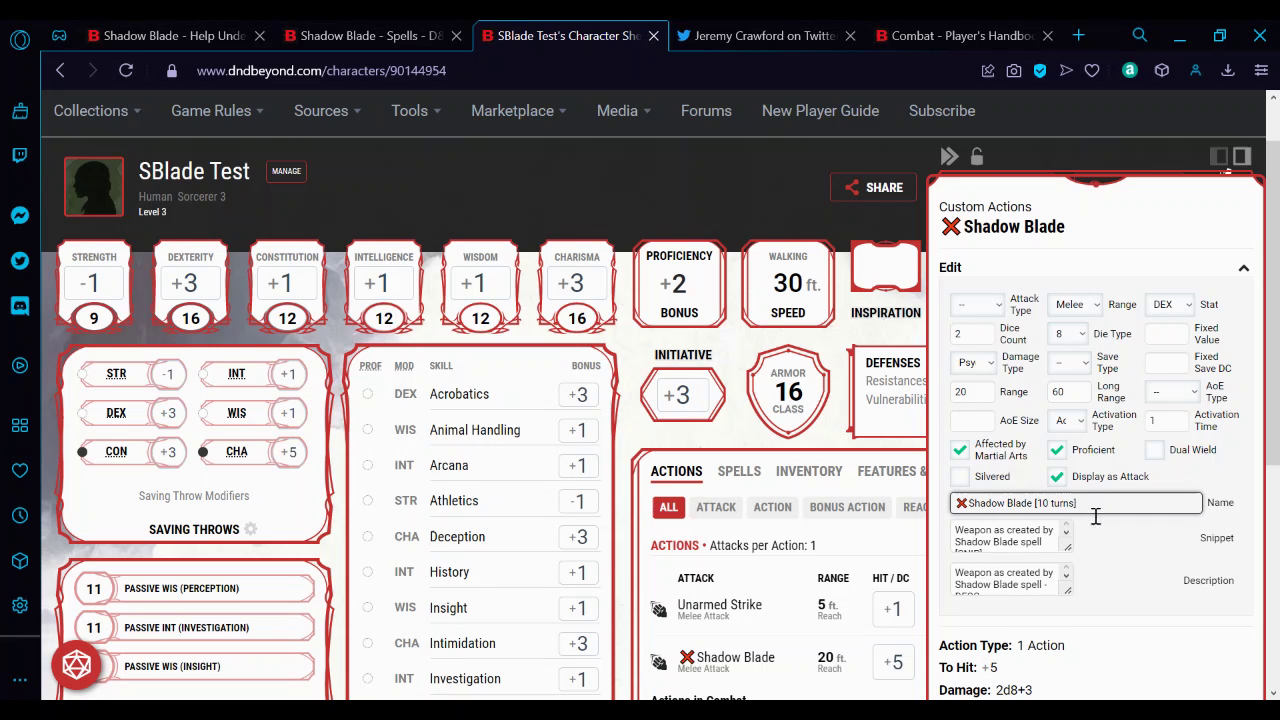
left_click(1118, 567)
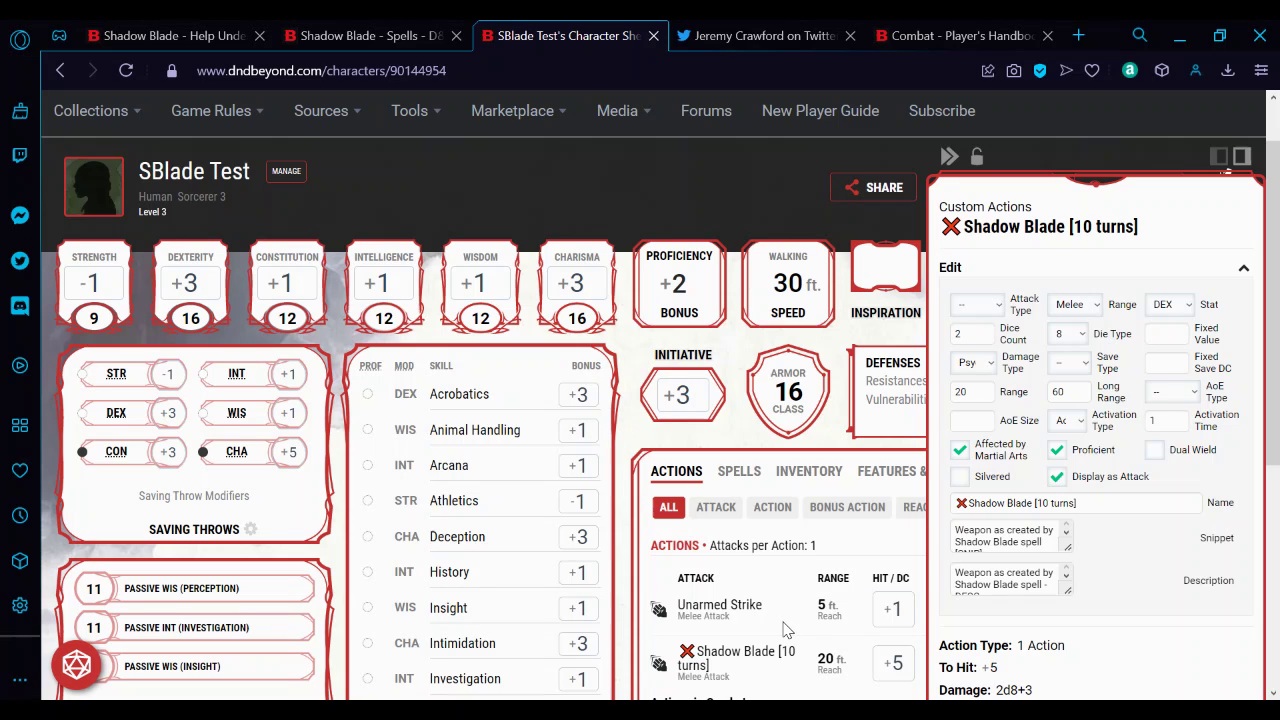
double_click(1065, 505)
key("BackSpace")
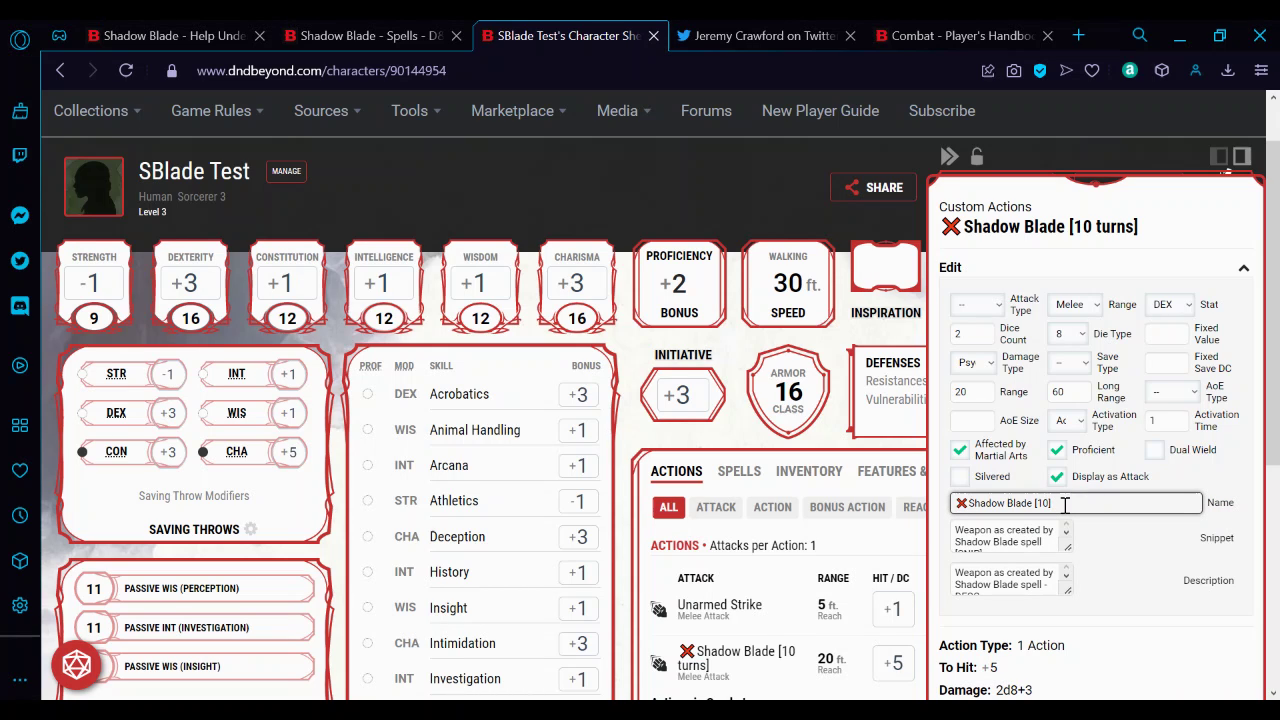
left_click(1122, 607)
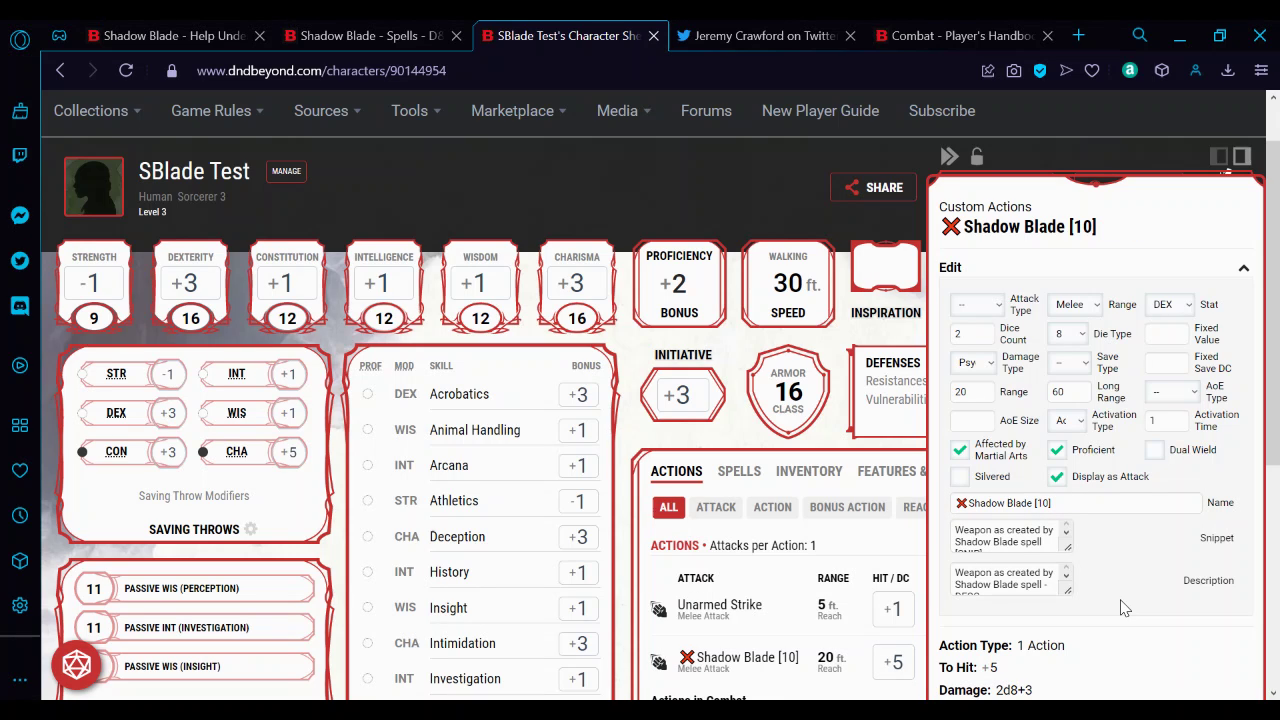
double_click(1043, 503)
type("9")
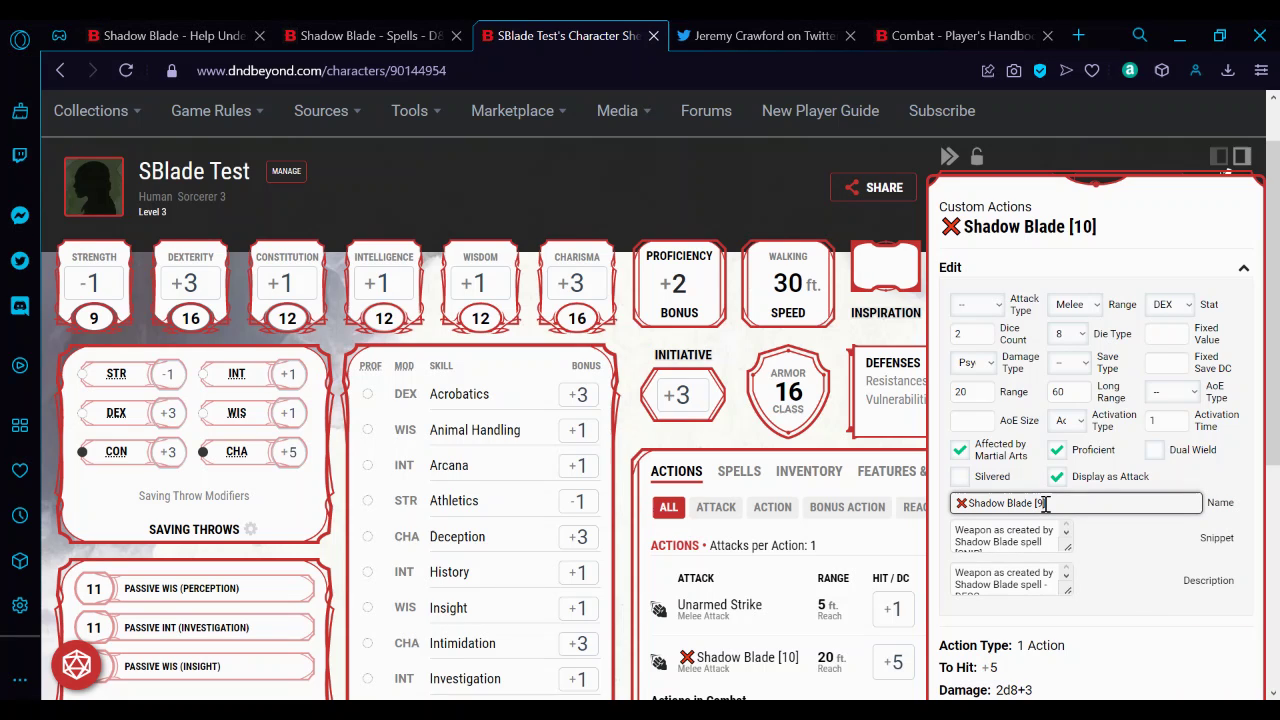
left_click(1133, 604)
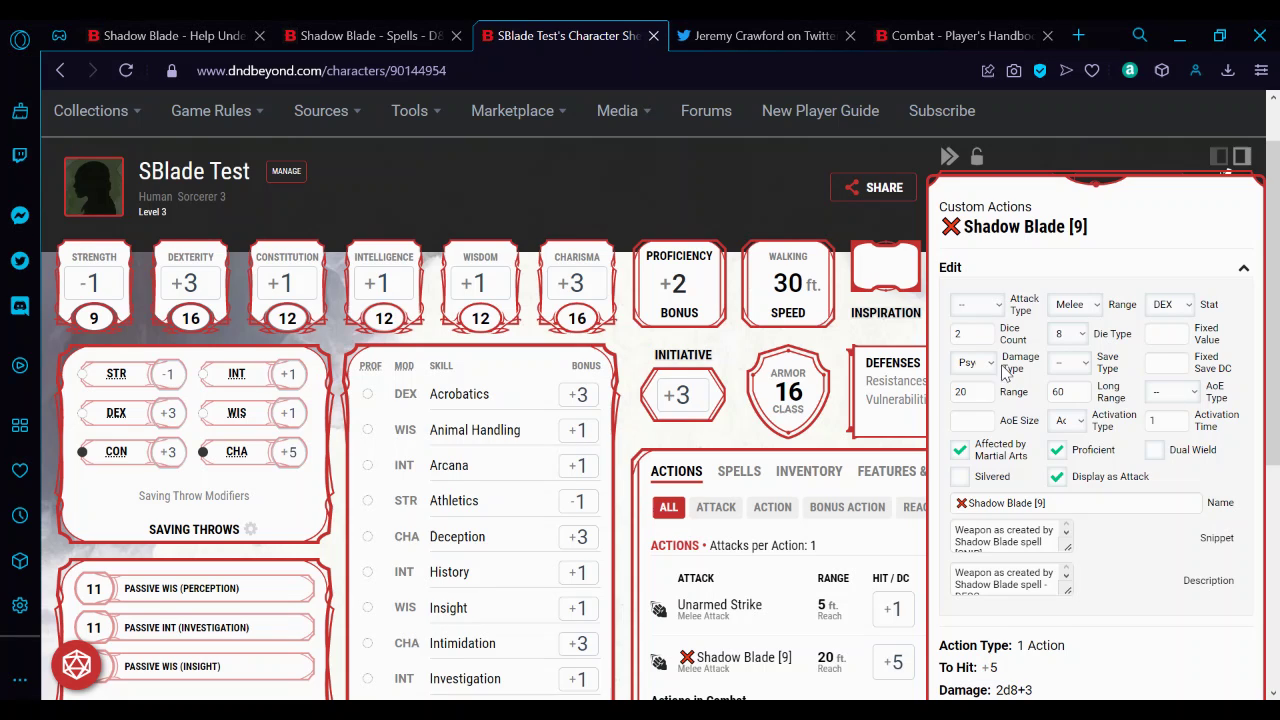
Step: Set the damage Dice Count to 3 so the attack shows 3d8+3
left_click(970, 331)
type("3")
left_click(728, 440)
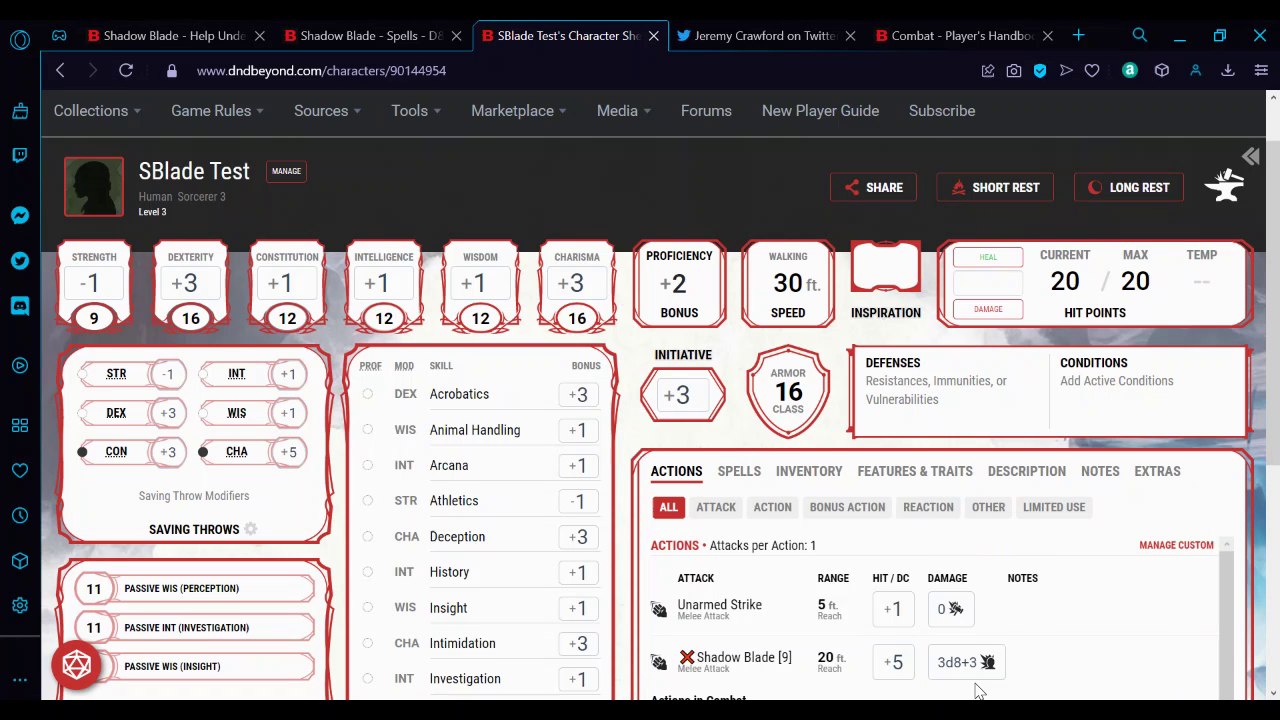